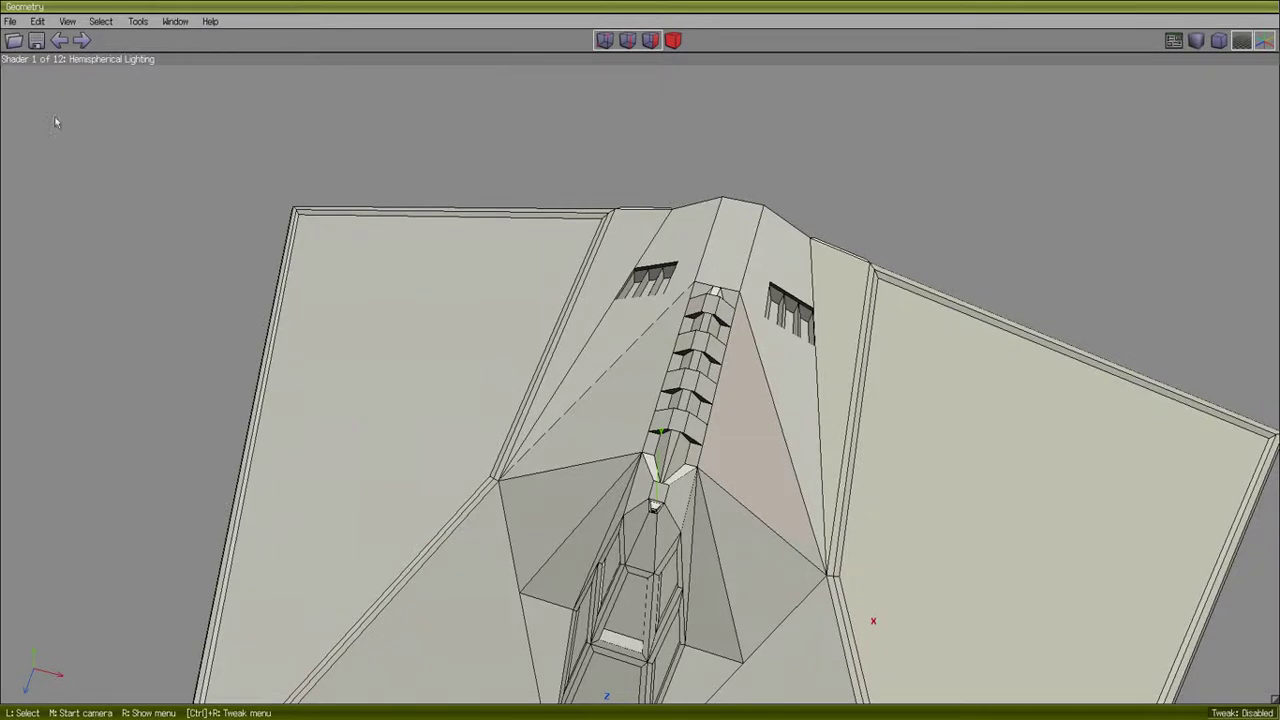
# Examine the whole spacecraft model from several angles above the hull.
pyautogui.middleClick(841, 134)
pyautogui.scroll(-5, 730, 405)
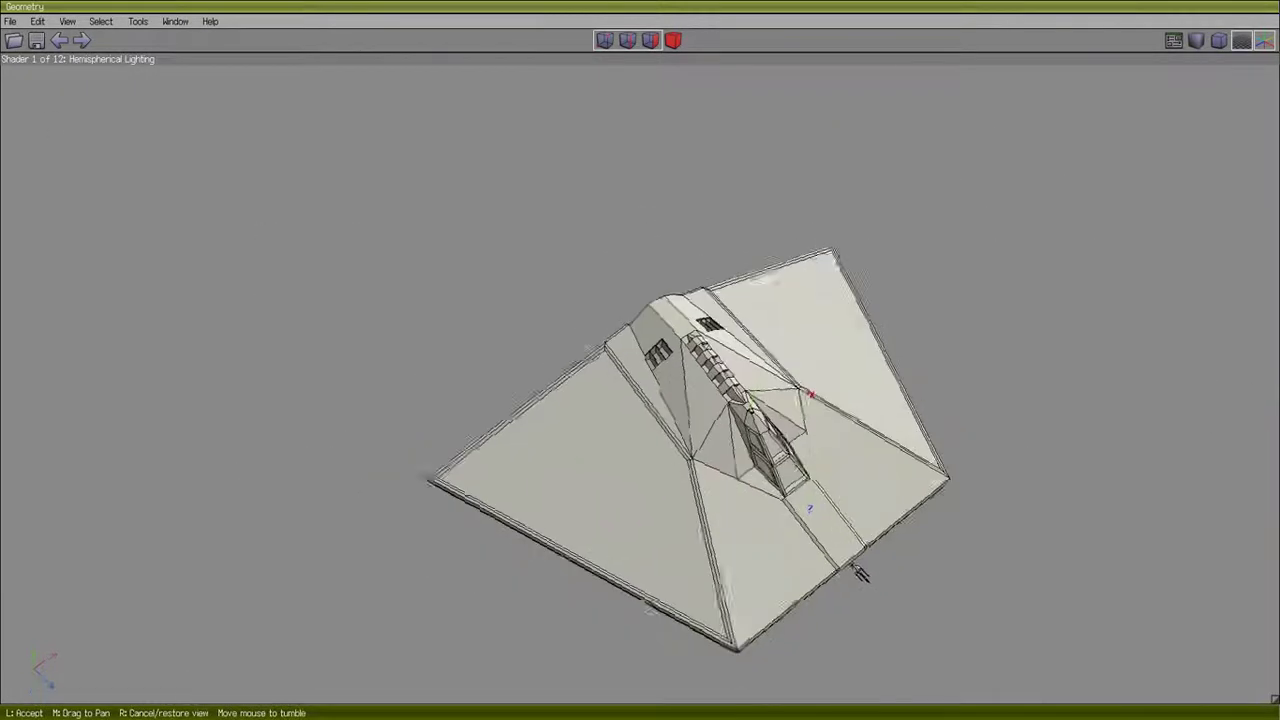
pyautogui.click(894, 366)
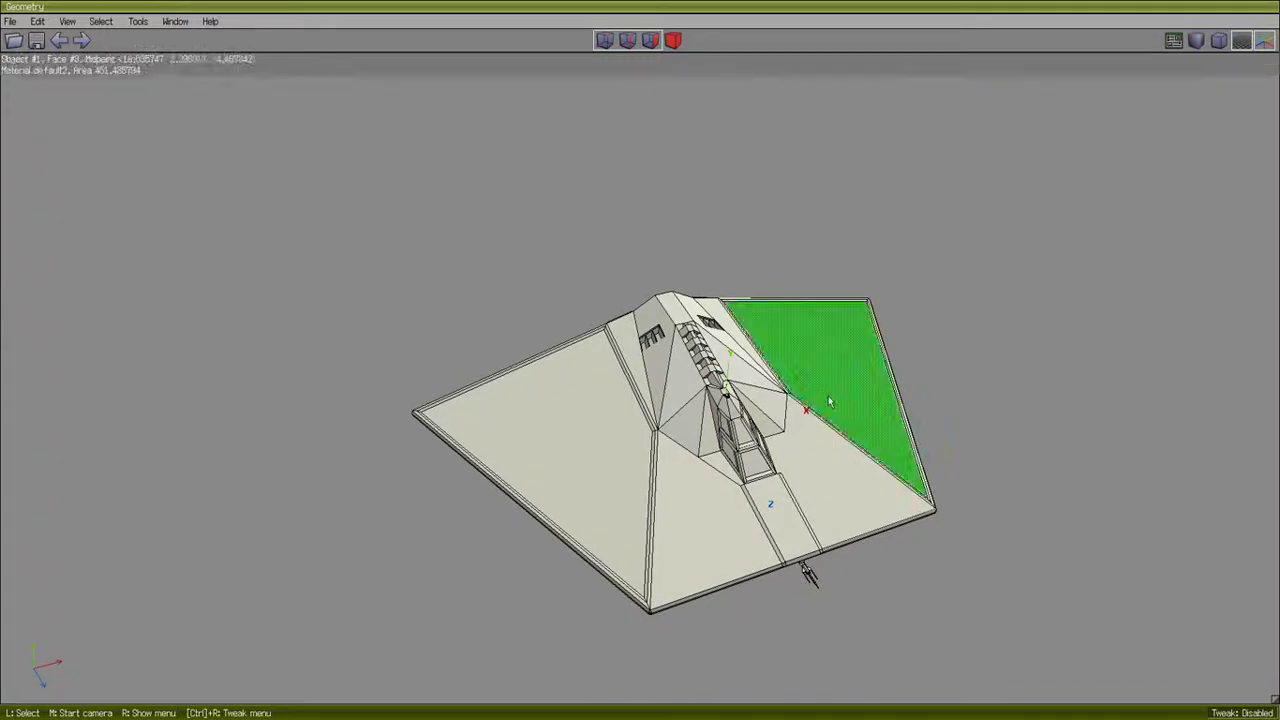
pyautogui.middleClick(834, 233)
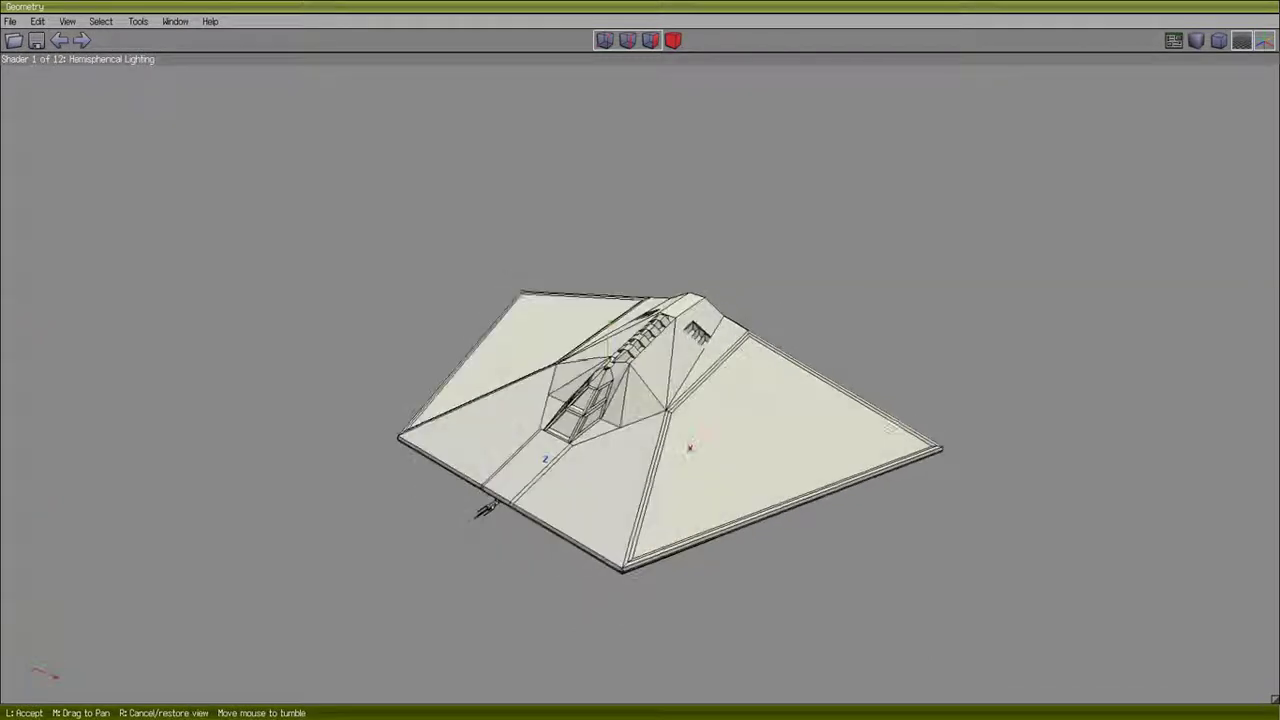
pyautogui.click(720, 373)
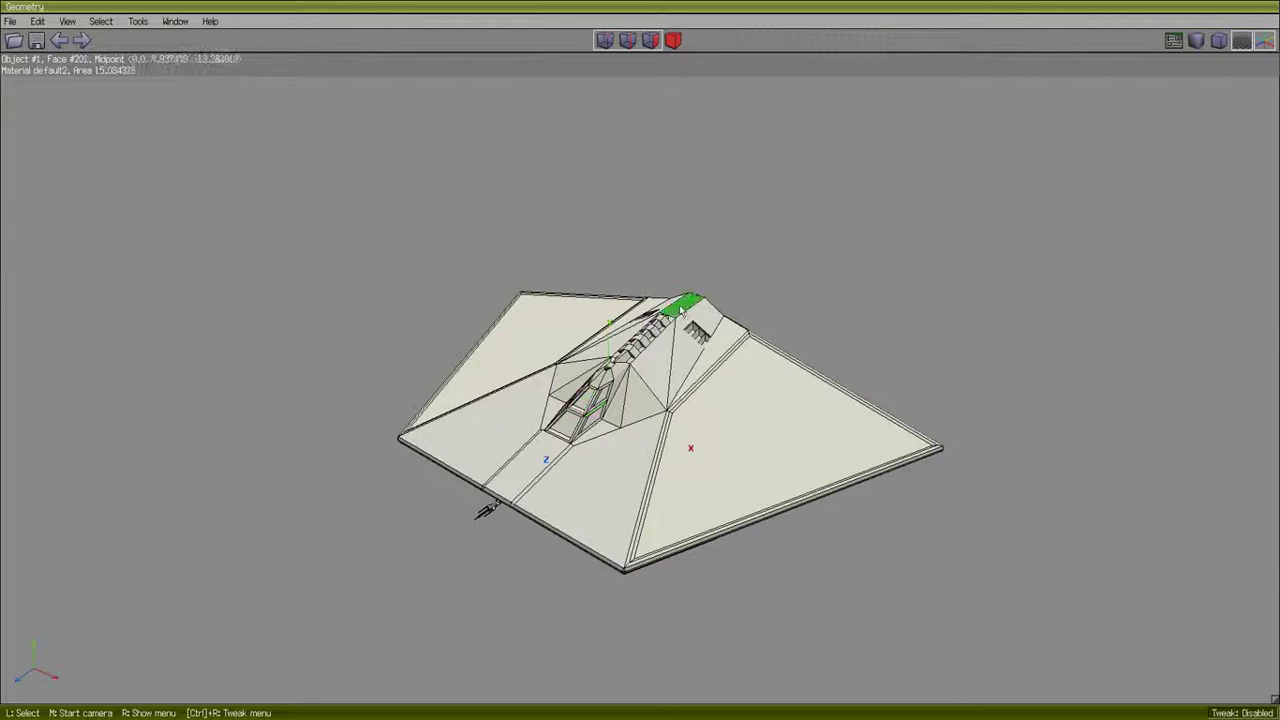
pyautogui.middleClick(670, 234)
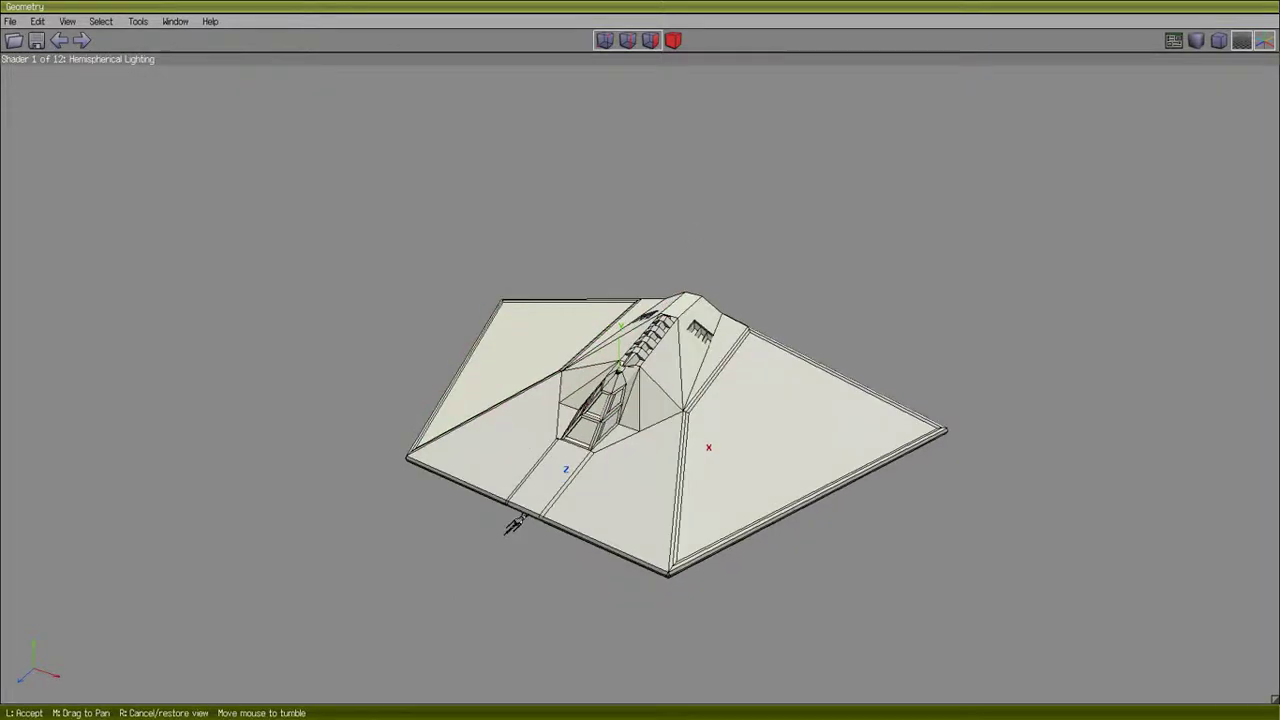
pyautogui.click(690, 234)
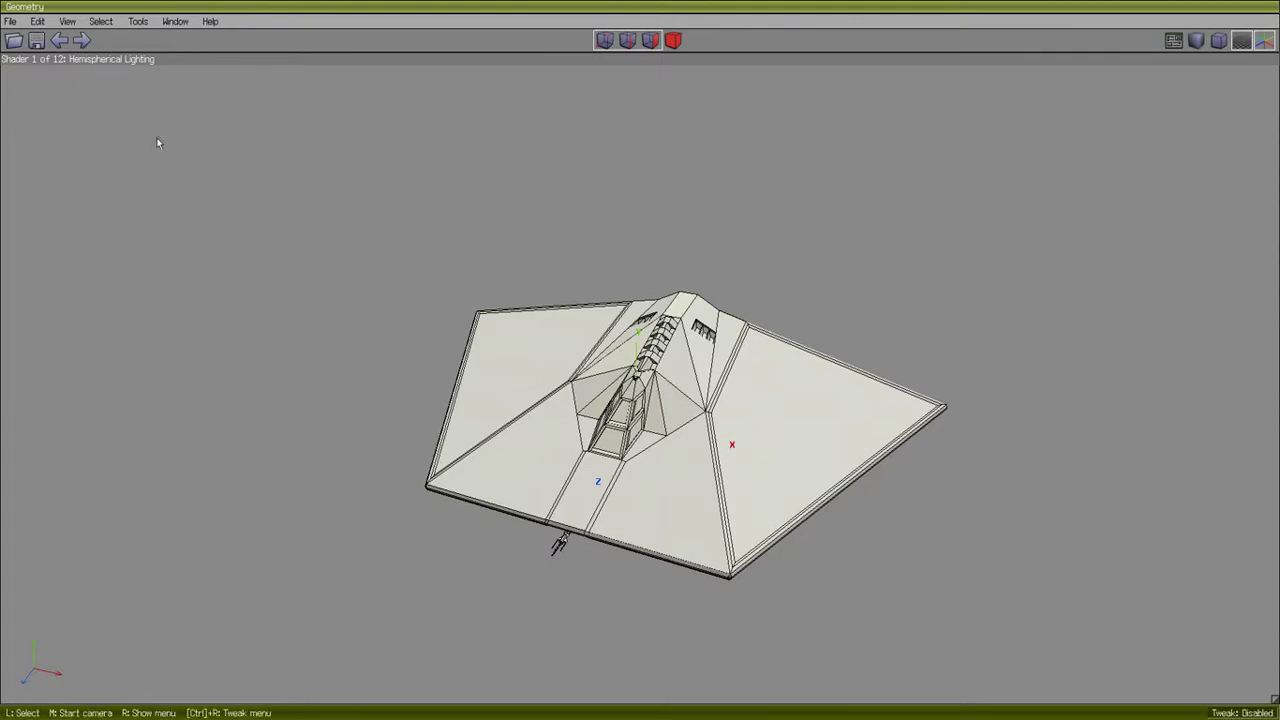
# Open the preferences and inspect the soft edge and hard edge colour settings.
pyautogui.click(38, 21)
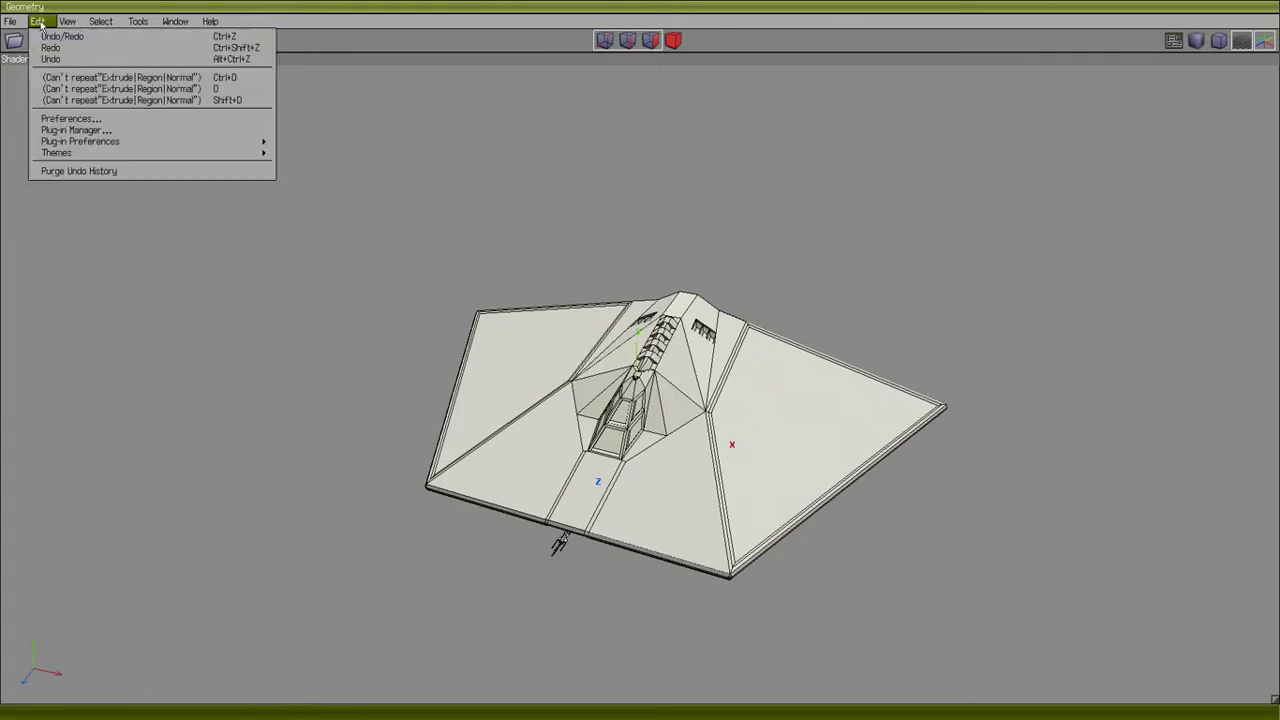
pyautogui.click(66, 118)
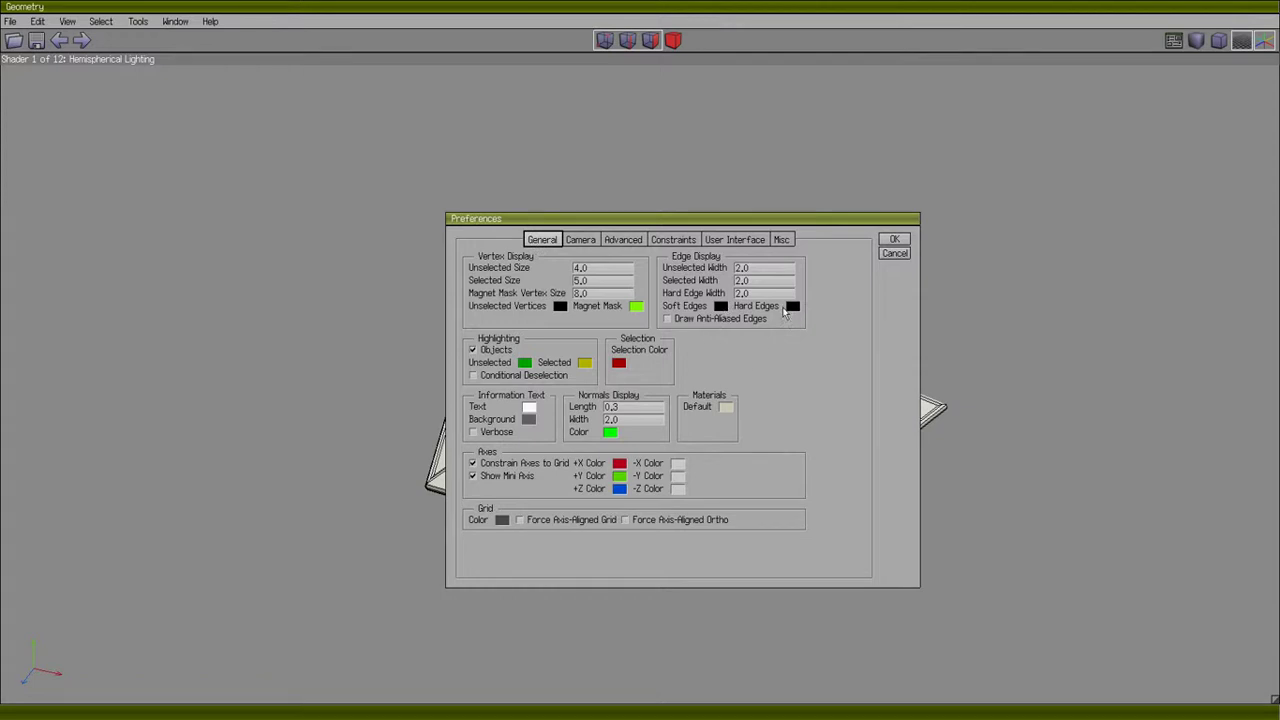
pyautogui.click(720, 306)
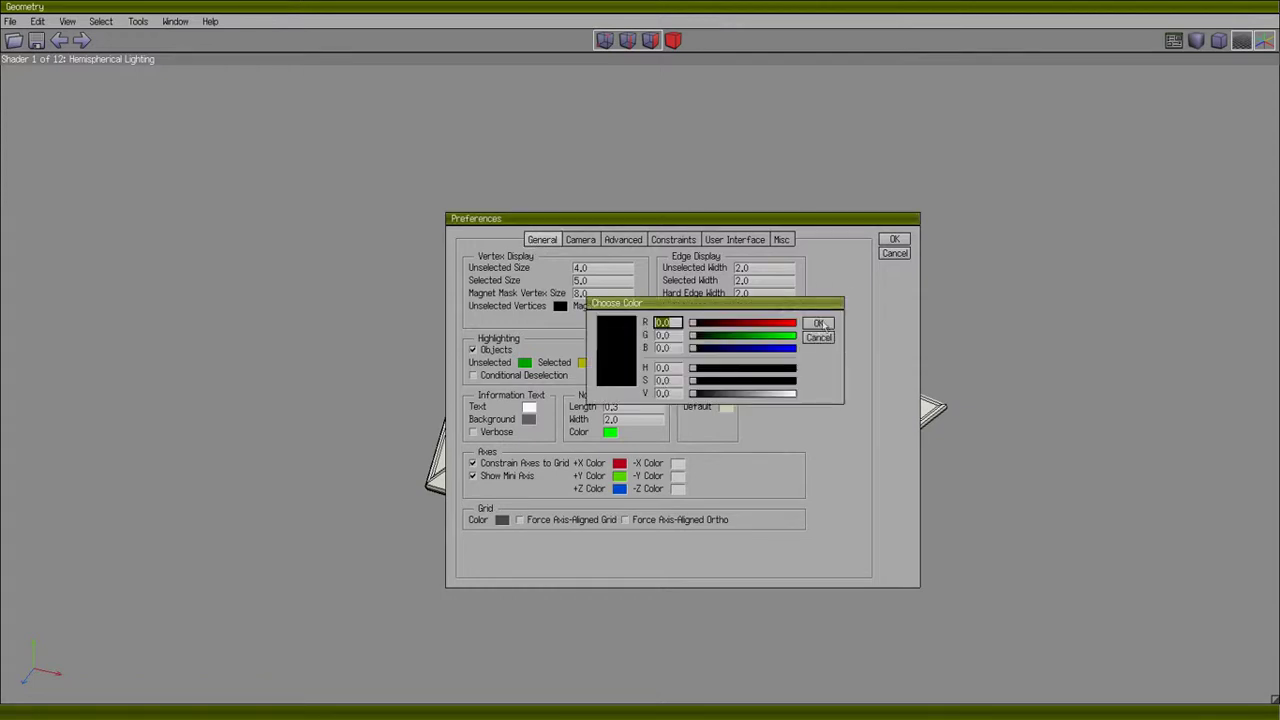
pyautogui.click(820, 338)
pyautogui.click(790, 306)
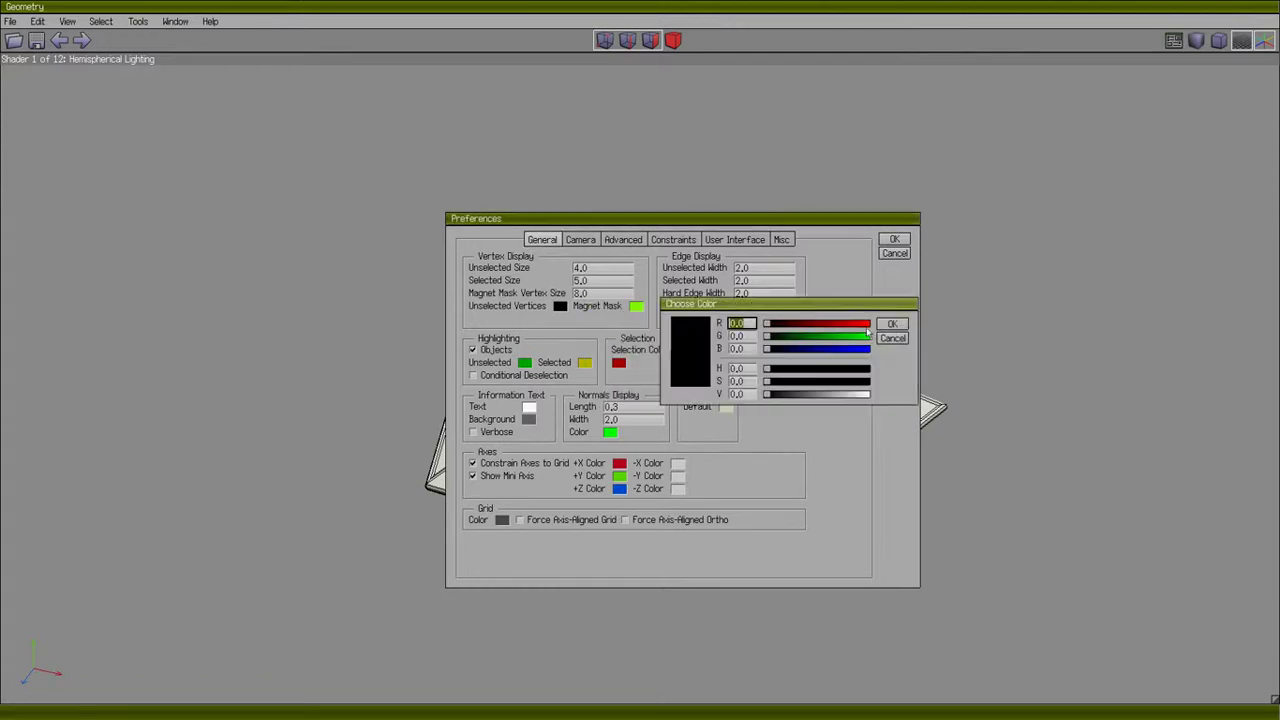
pyautogui.click(892, 326)
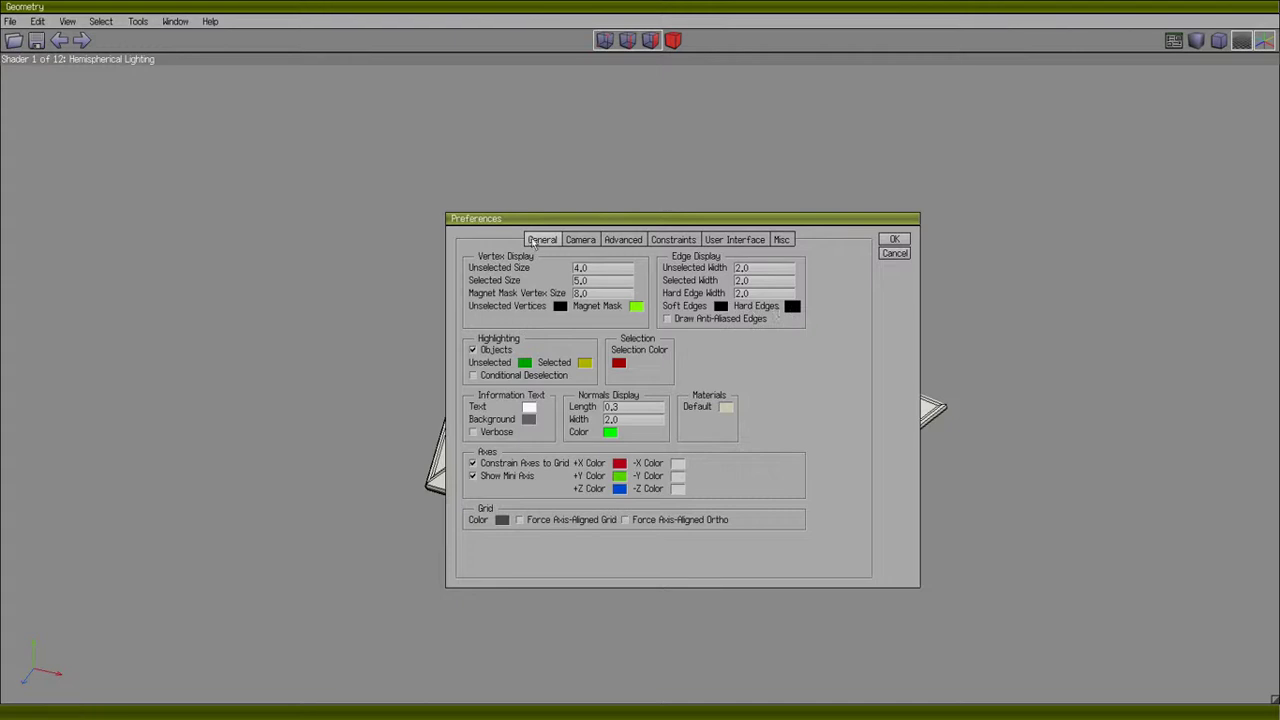
# Check the undo levels setting in the miscellaneous preferences and close the preferences.
pyautogui.click(781, 241)
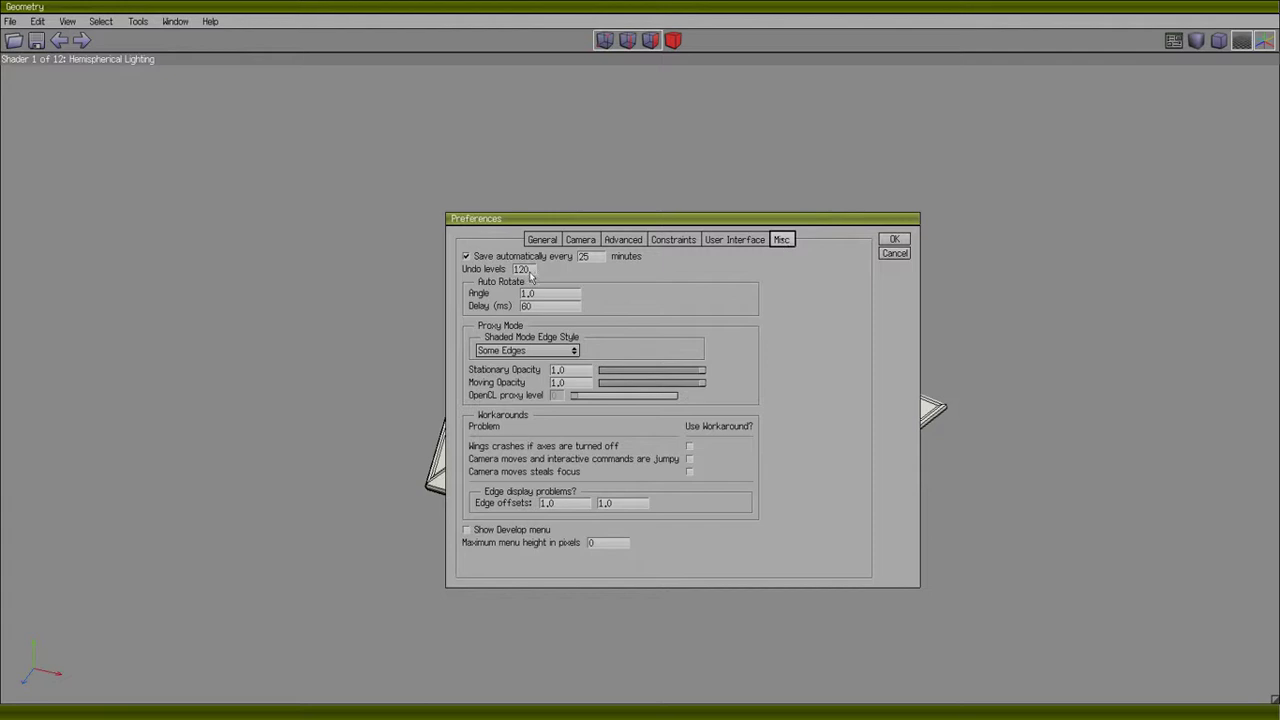
pyautogui.moveTo(533, 272); pyautogui.dragTo(513, 273)
pyautogui.click(531, 269)
pyautogui.moveTo(531, 272); pyautogui.dragTo(512, 271)
pyautogui.moveTo(689, 229); pyautogui.dragTo(679, 224)
pyautogui.click(522, 268)
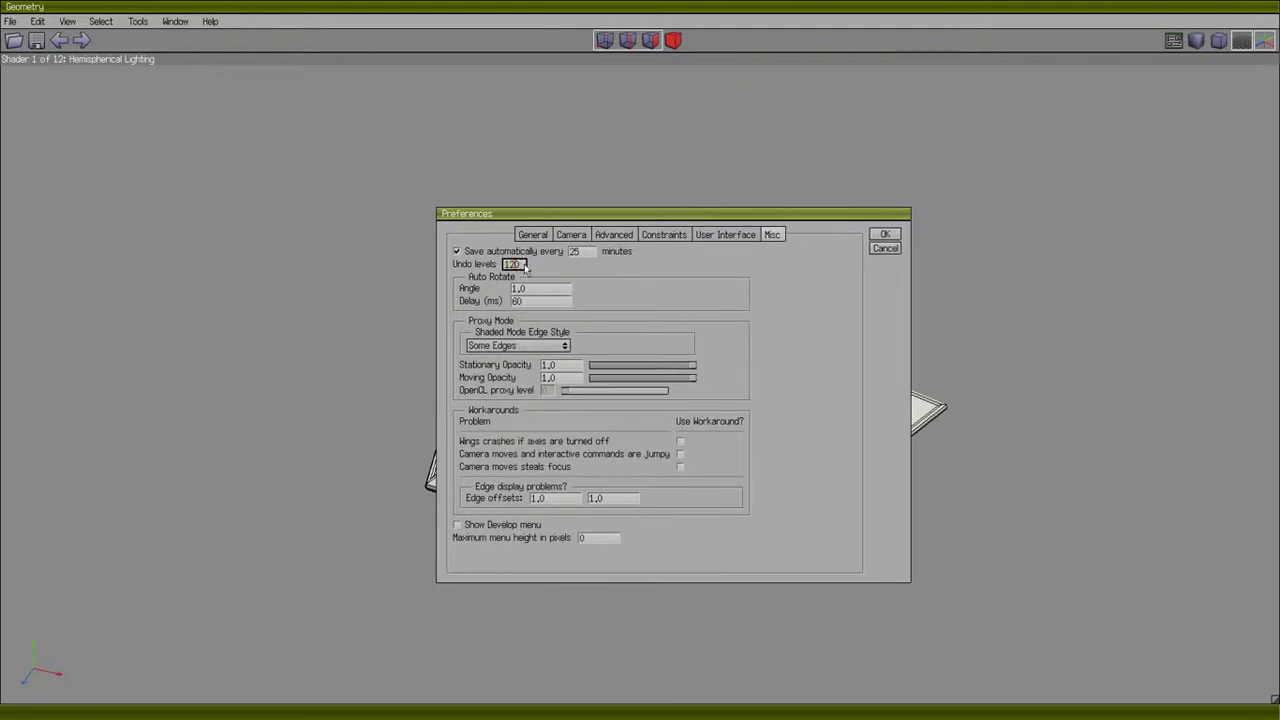
pyautogui.moveTo(524, 268); pyautogui.dragTo(512, 264)
pyautogui.click(523, 264)
pyautogui.moveTo(519, 266); pyautogui.dragTo(505, 271)
pyautogui.click(523, 267)
pyautogui.moveTo(875, 220); pyautogui.dragTo(893, 196)
pyautogui.click(906, 211)
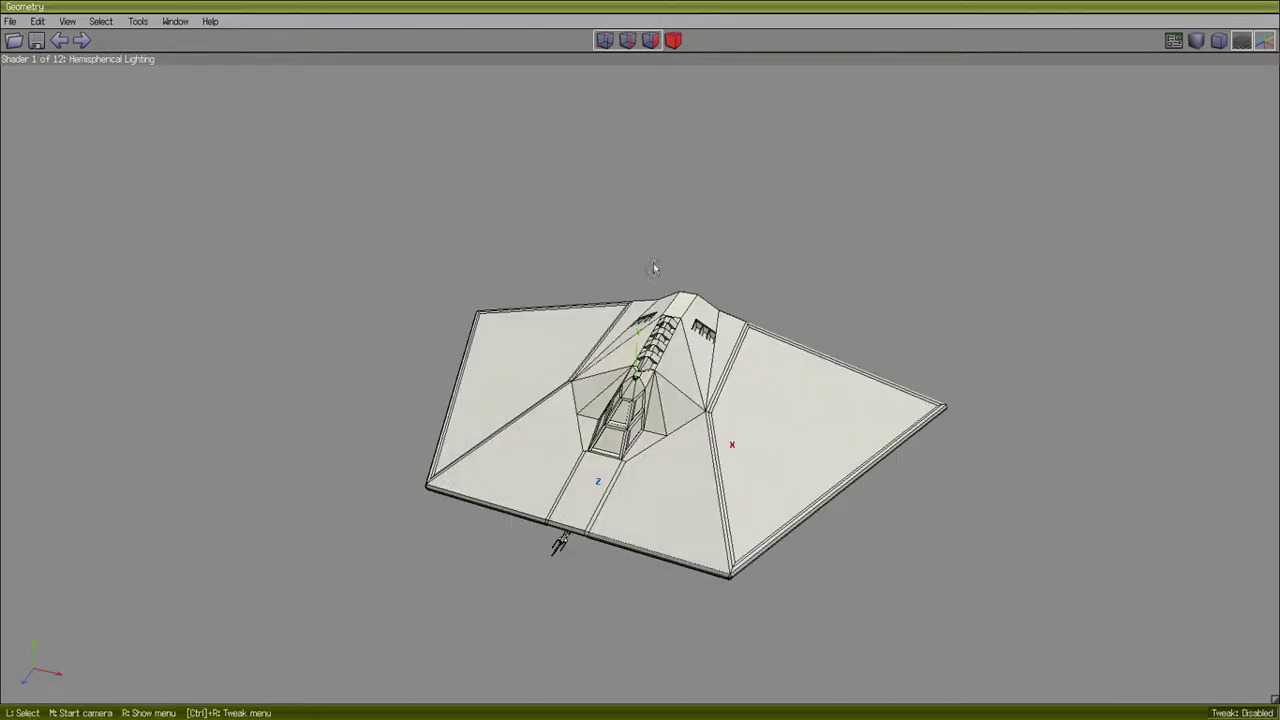
# Examine the spacecraft hull from the front, the sides and the engine end.
pyautogui.middleClick(851, 303)
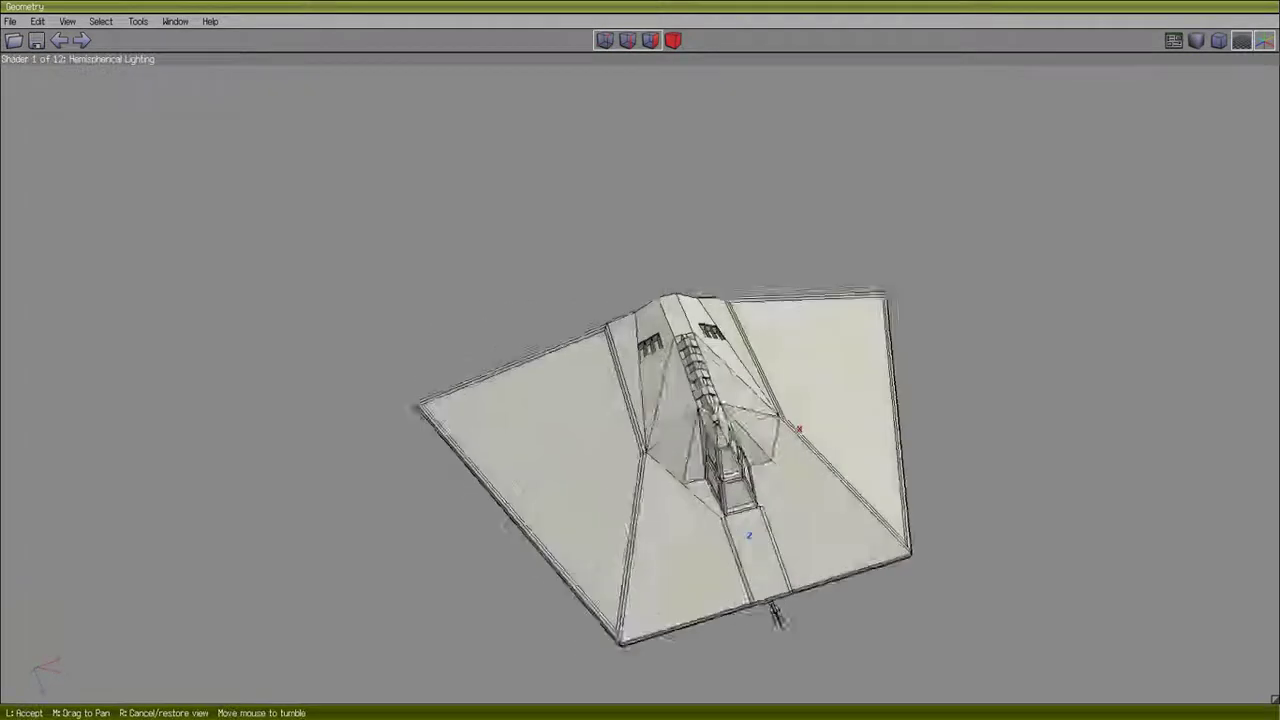
pyautogui.click(842, 563)
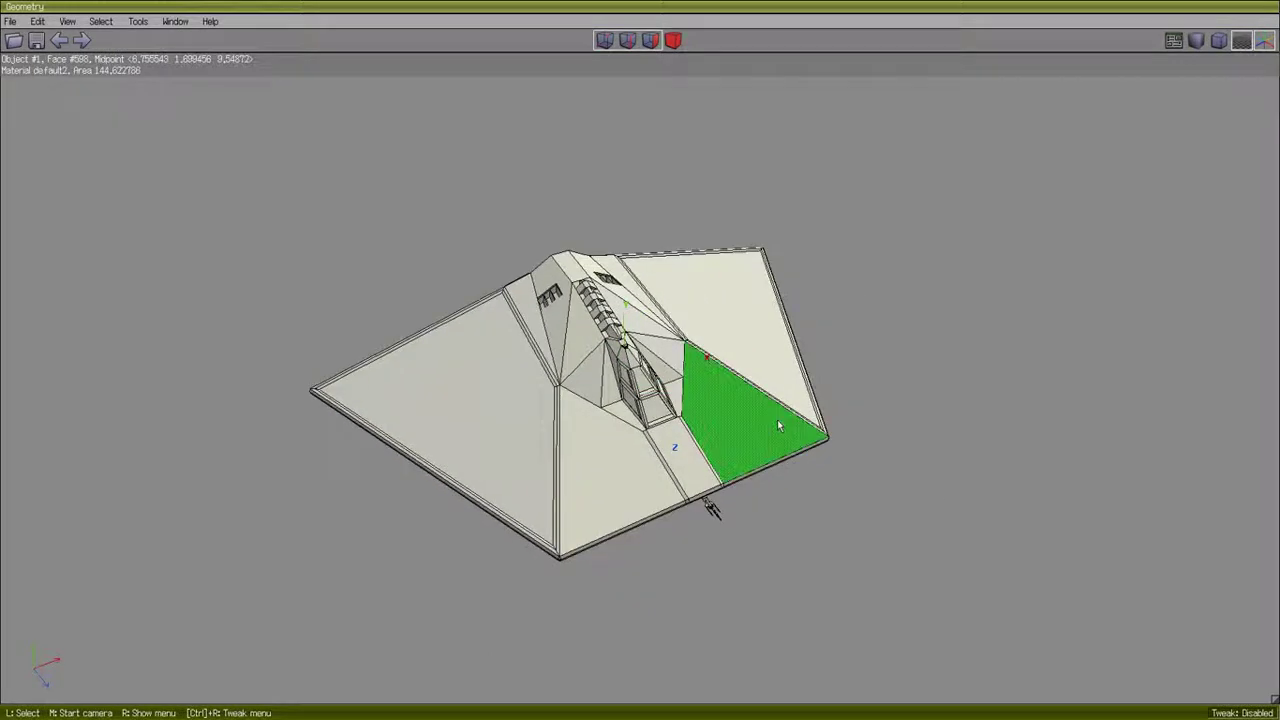
pyautogui.middleClick(714, 512)
pyautogui.click(735, 490)
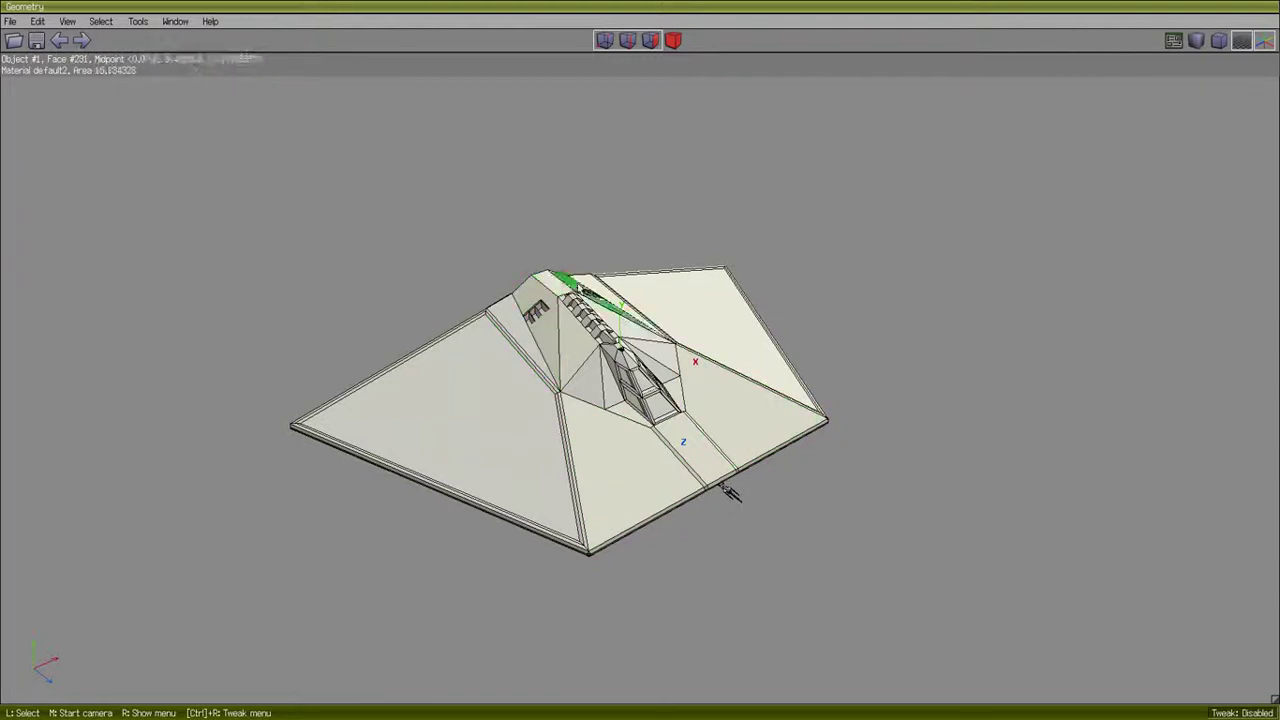
pyautogui.middleClick(848, 300)
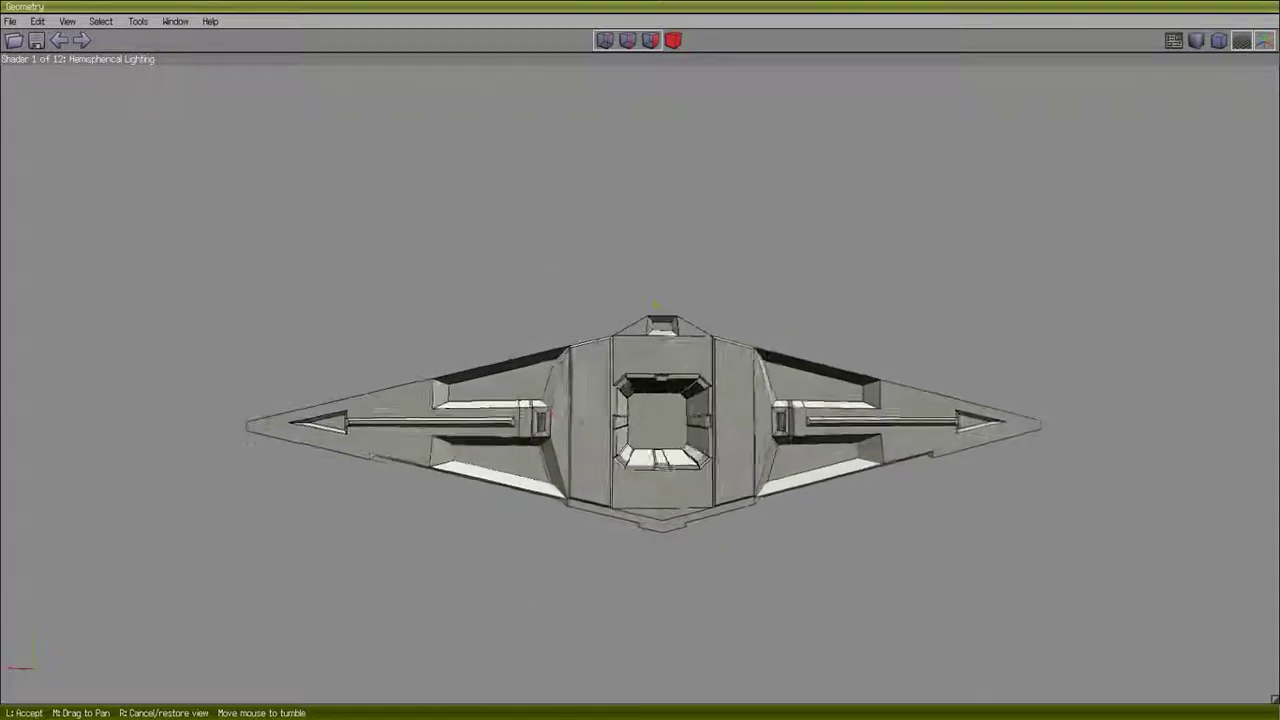
pyautogui.click(640, 420)
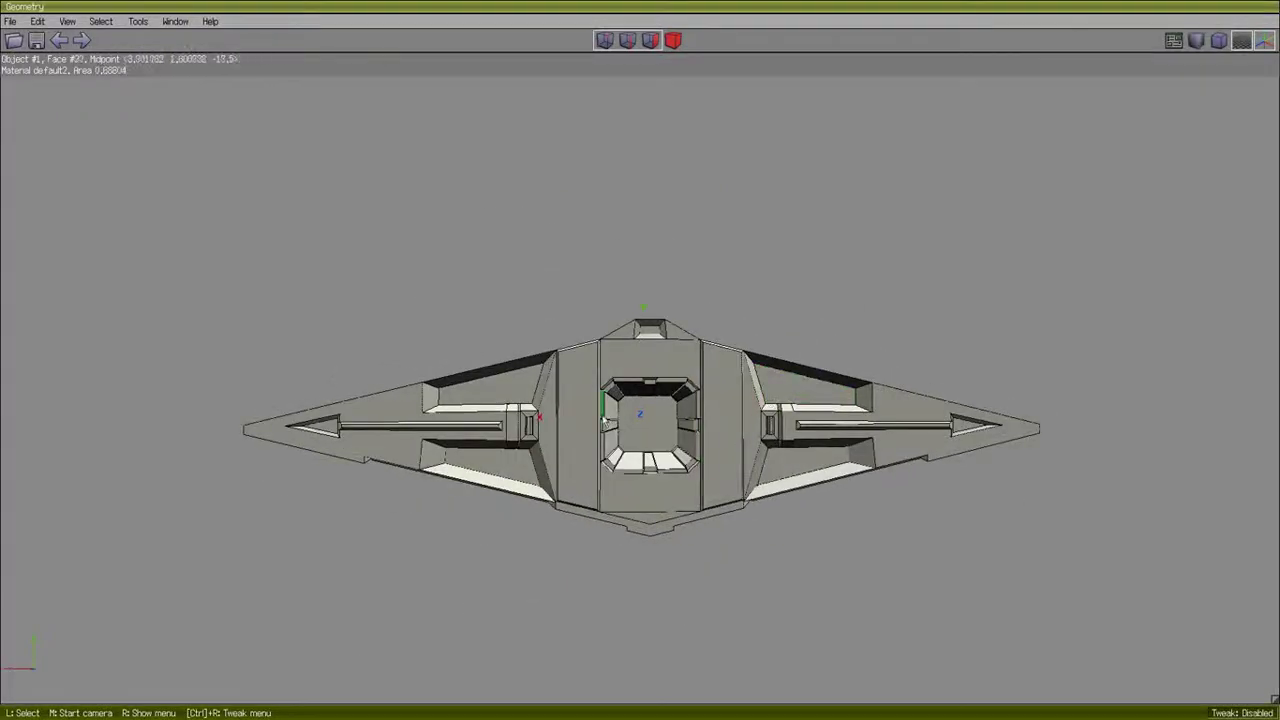
pyautogui.middleClick(744, 300)
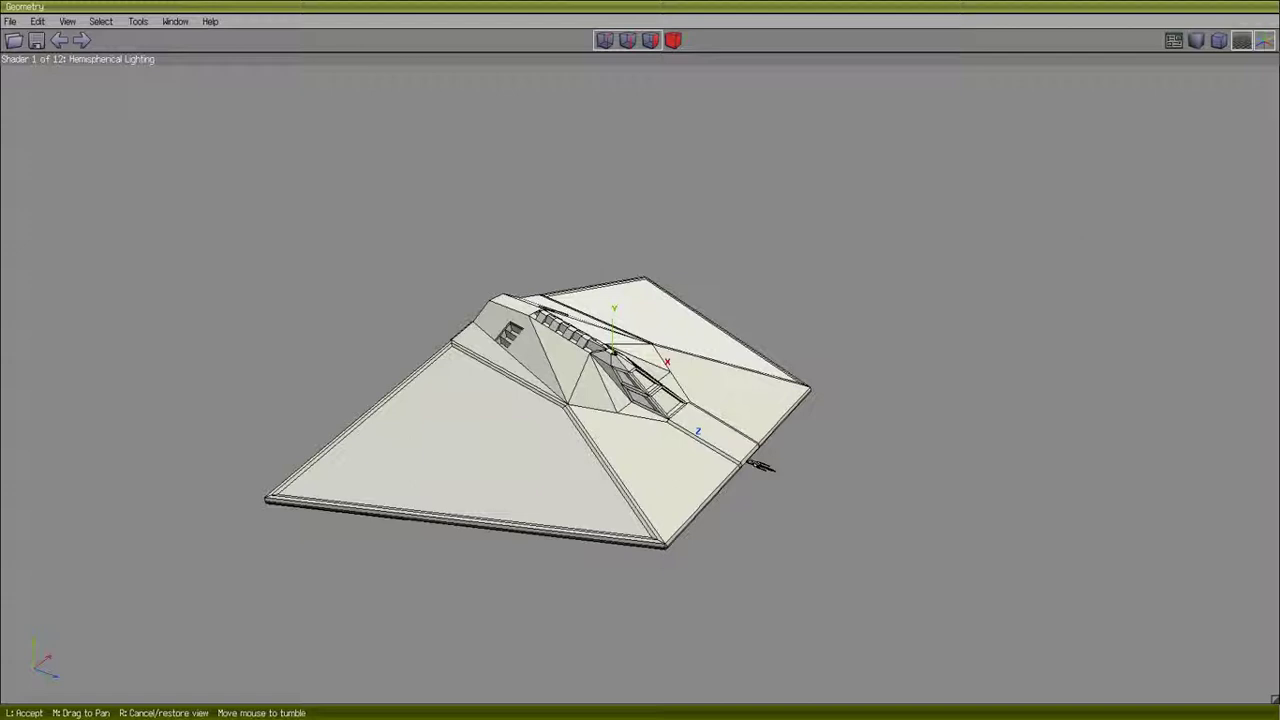
pyautogui.click(761, 505)
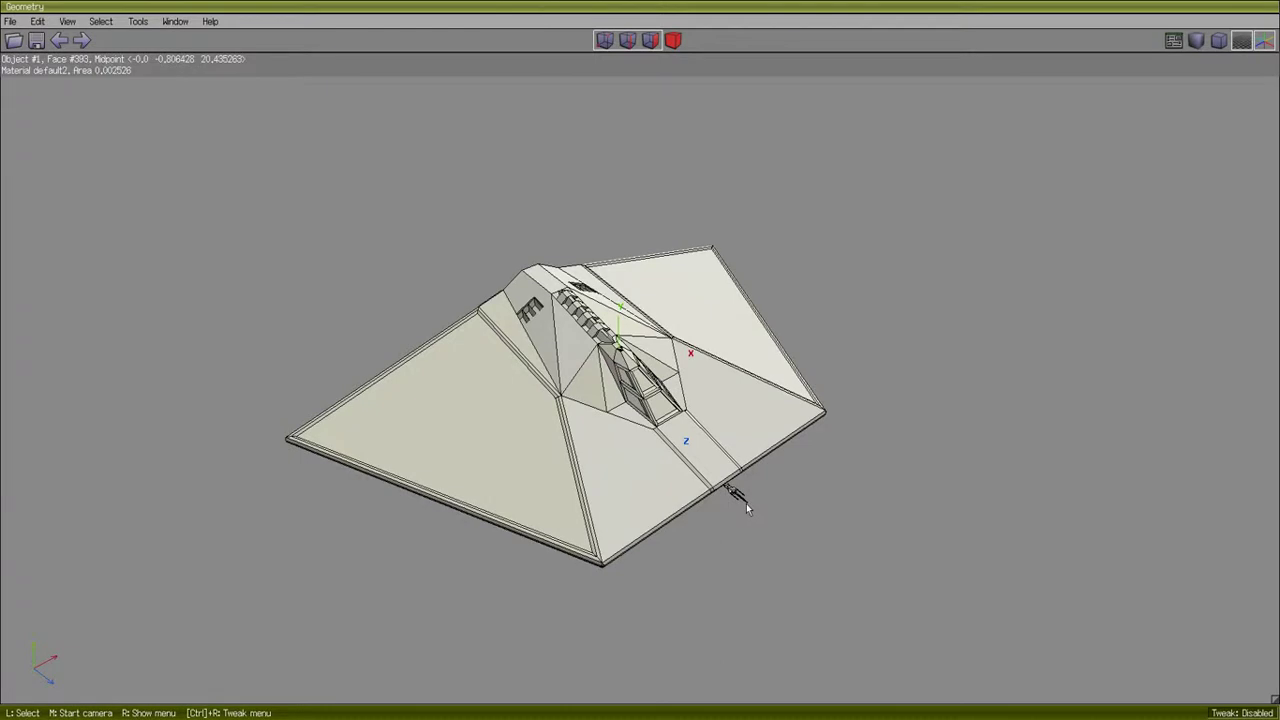
# Select the two front cockpit window faces and view them from behind the canopy.
pyautogui.click(659, 412)
pyautogui.click(641, 376)
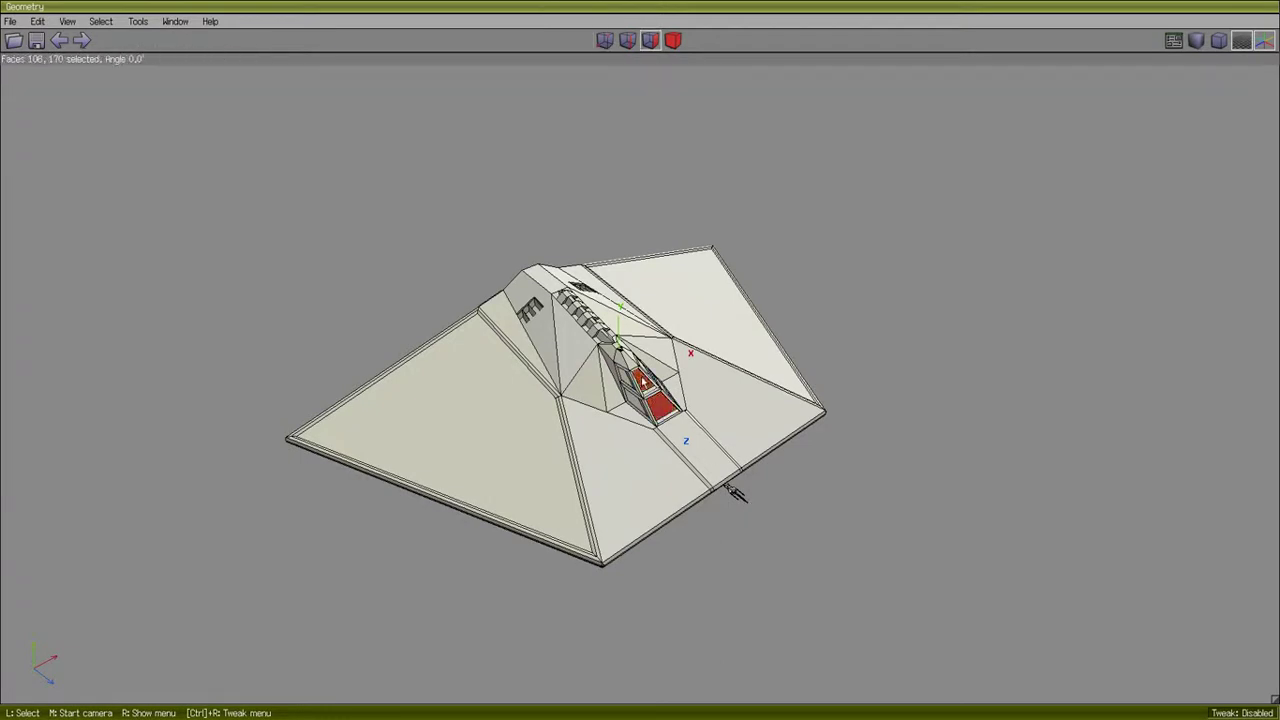
pyautogui.scroll(5, 772, 398)
pyautogui.middleClick(783, 584)
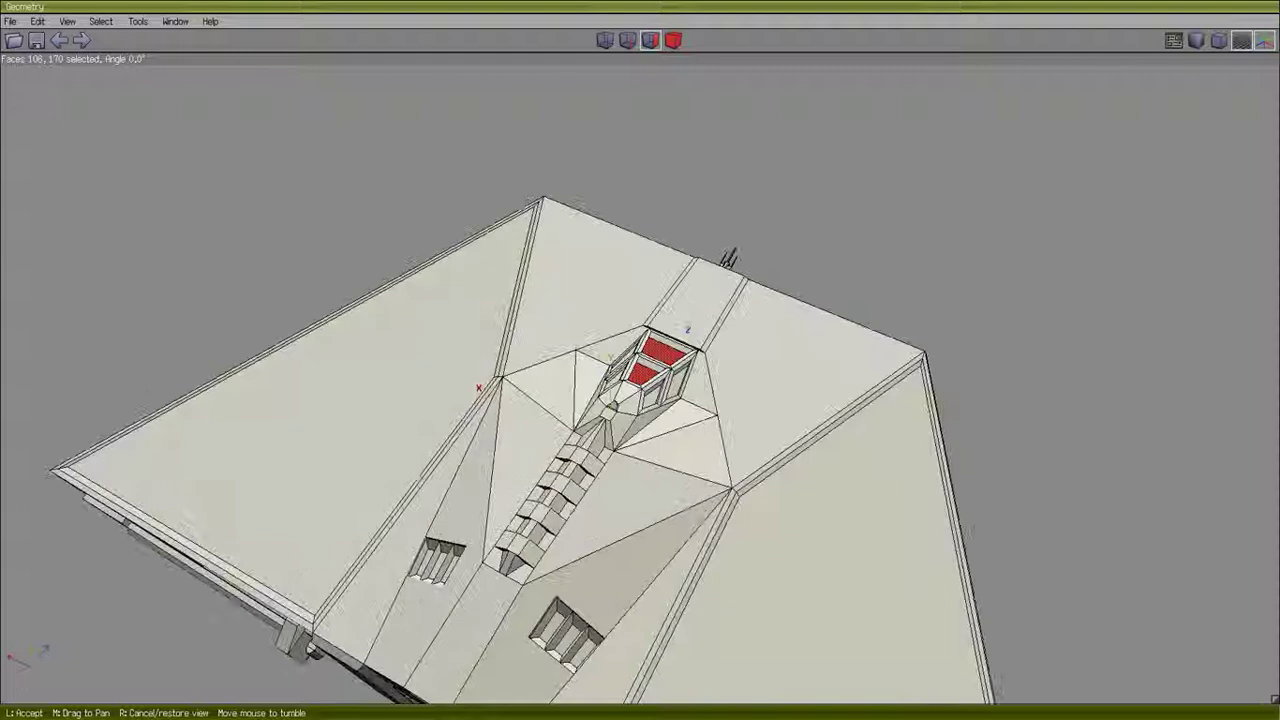
pyautogui.click(733, 255)
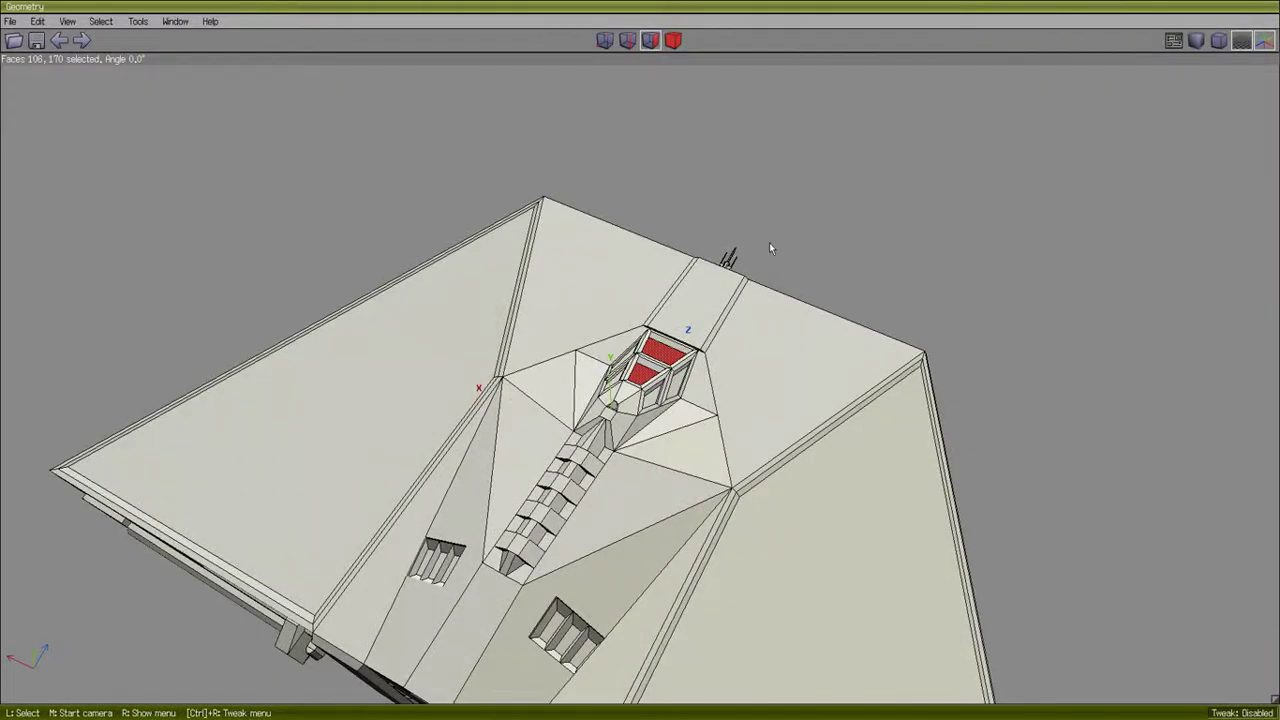
# Examine the upper hull and the selected cockpit windows up close and from farther away.
pyautogui.press('Left')
pyautogui.press('Left')
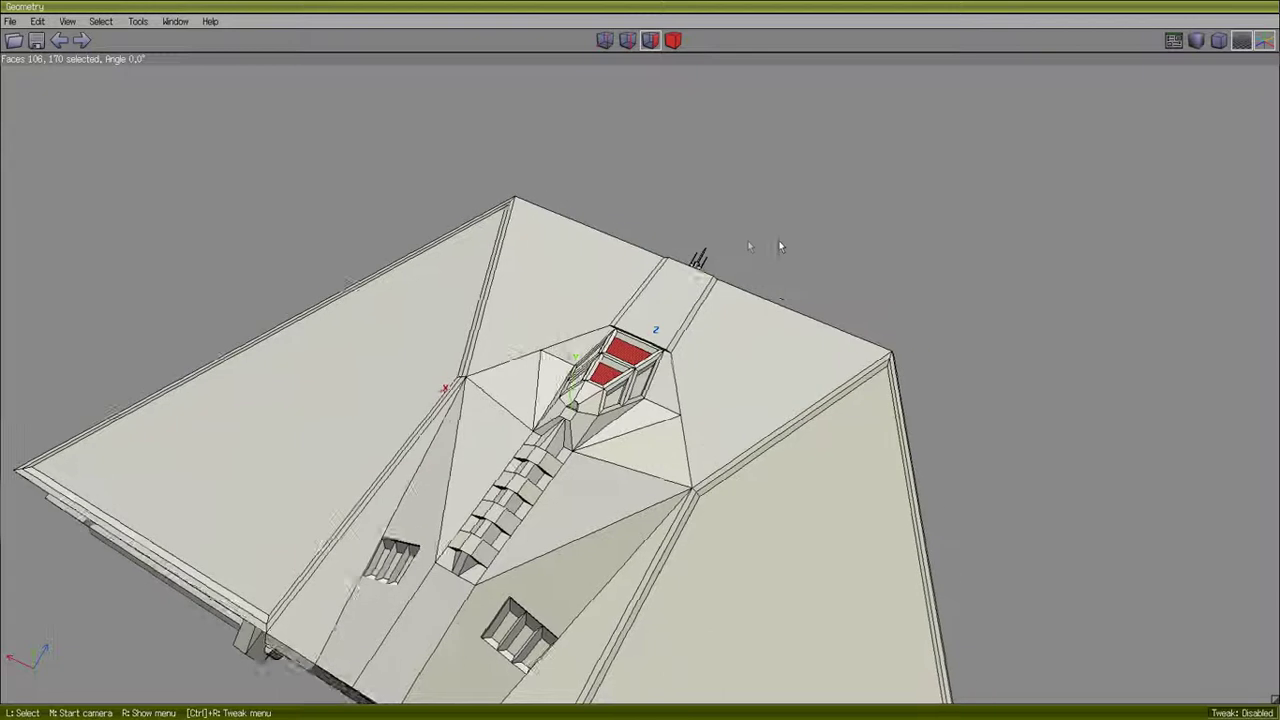
pyautogui.press('Down')
pyautogui.press('Down')
pyautogui.press('Down')
pyautogui.press('Down')
pyautogui.press('Down')
pyautogui.press('Up')
pyautogui.press('Up')
pyautogui.press('Right')
pyautogui.press('Left')
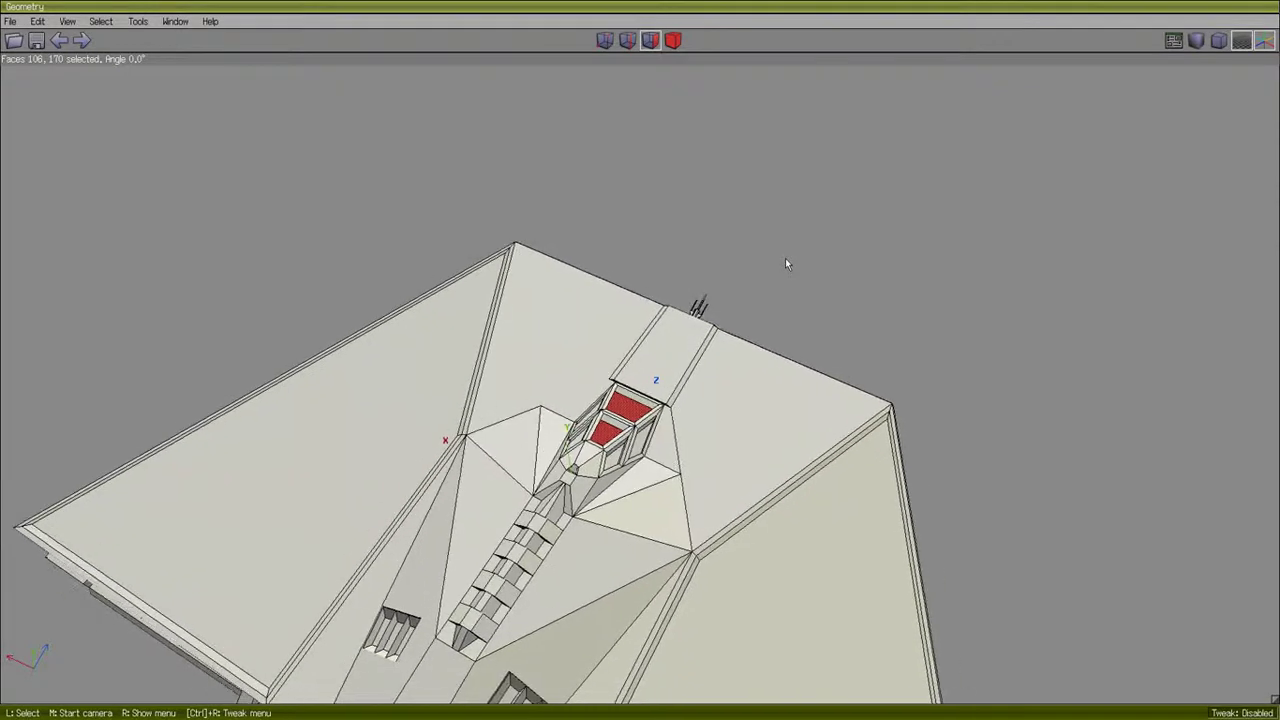
pyautogui.press('Down')
pyautogui.press('Up')
pyautogui.press('Up')
pyautogui.press('Down')
pyautogui.press('Up')
pyautogui.press('Right')
pyautogui.press('Left')
pyautogui.press('Left')
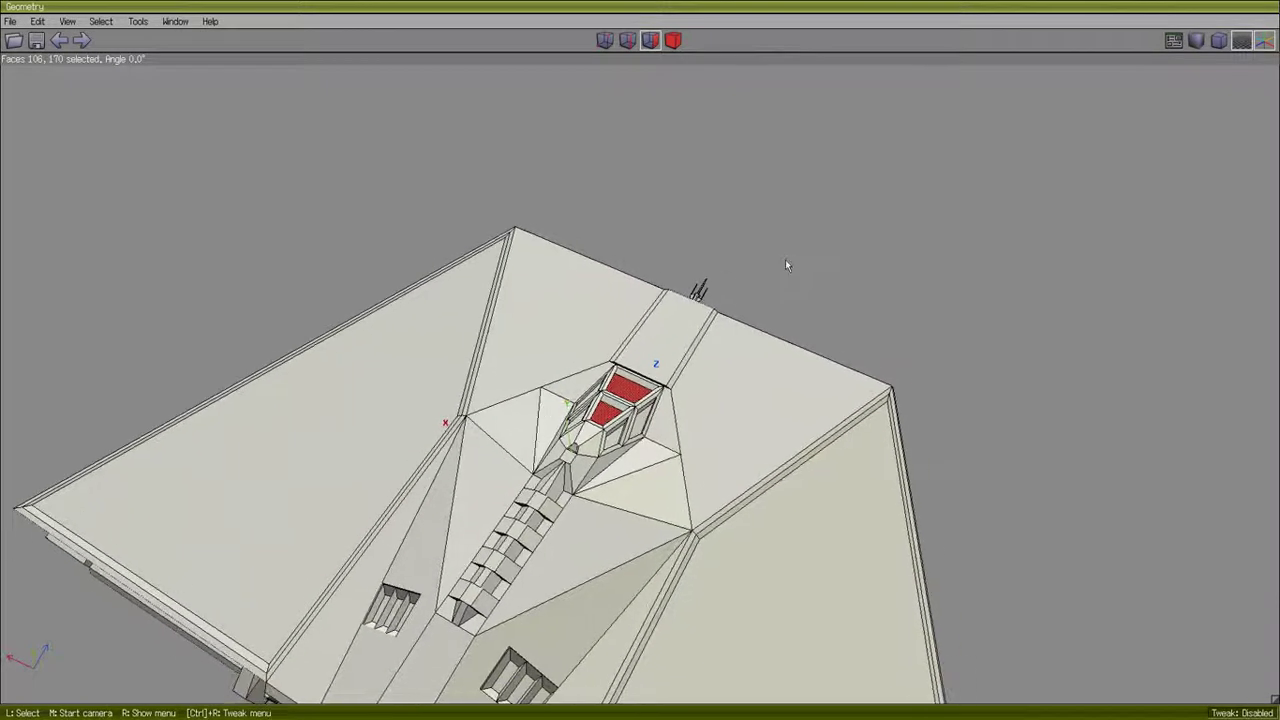
pyautogui.press('Up')
pyautogui.press('Right')
pyautogui.press('Down')
pyautogui.press('Left')
pyautogui.scroll(10, 786, 268)
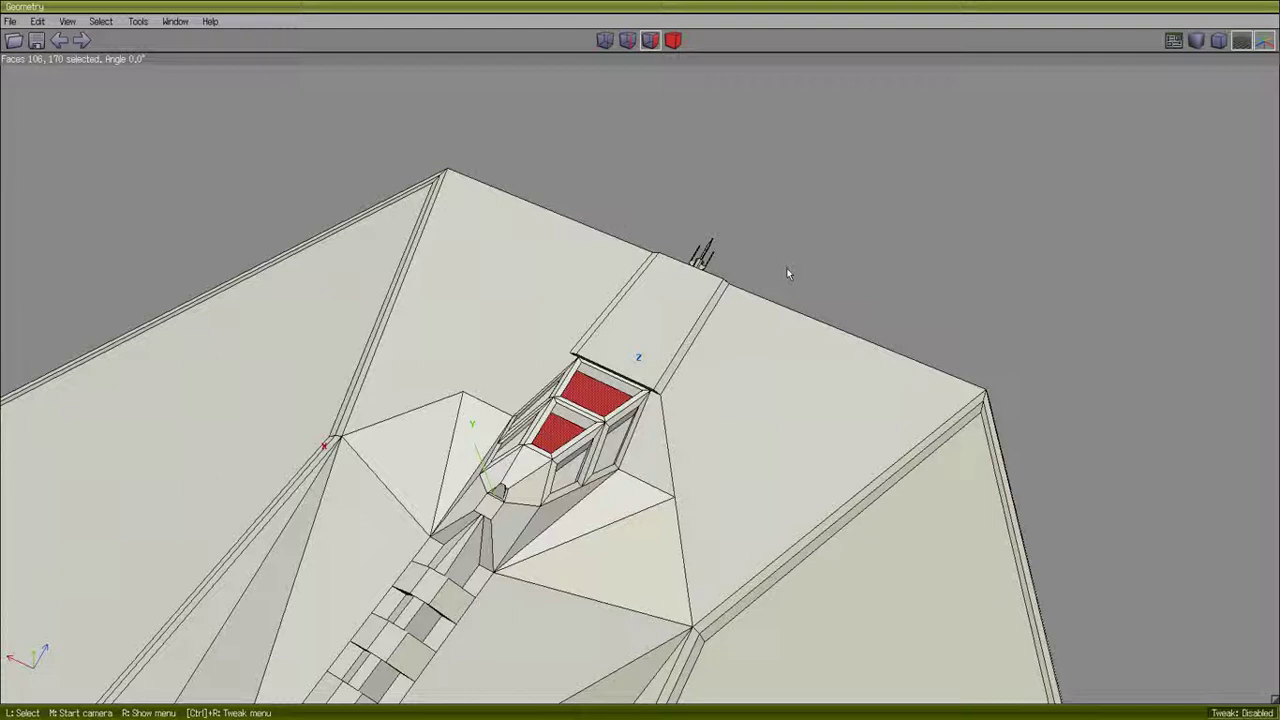
pyautogui.press('Down')
pyautogui.press('Down')
pyautogui.press('Down')
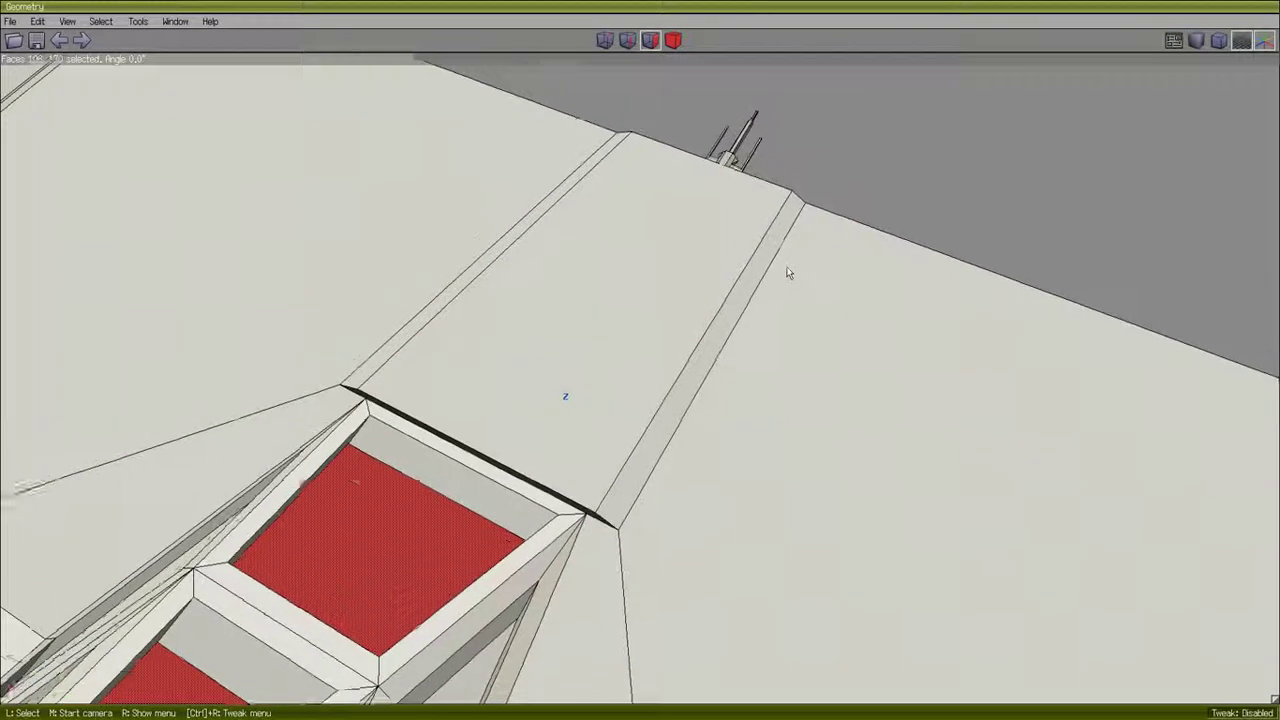
pyautogui.press('Left')
pyautogui.scroll(-6, 835, 216)
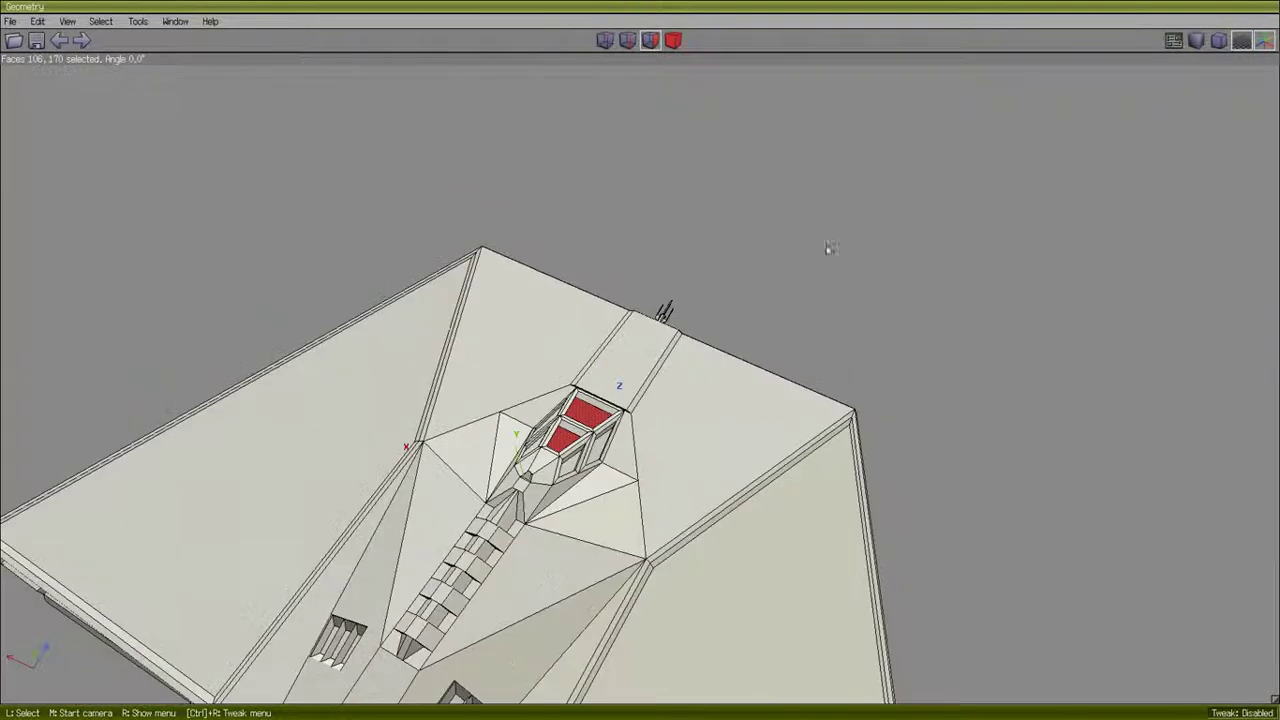
# Clear the cockpit window face selection and view the nose and its gun from a low angle.
pyautogui.middleClick(829, 246)
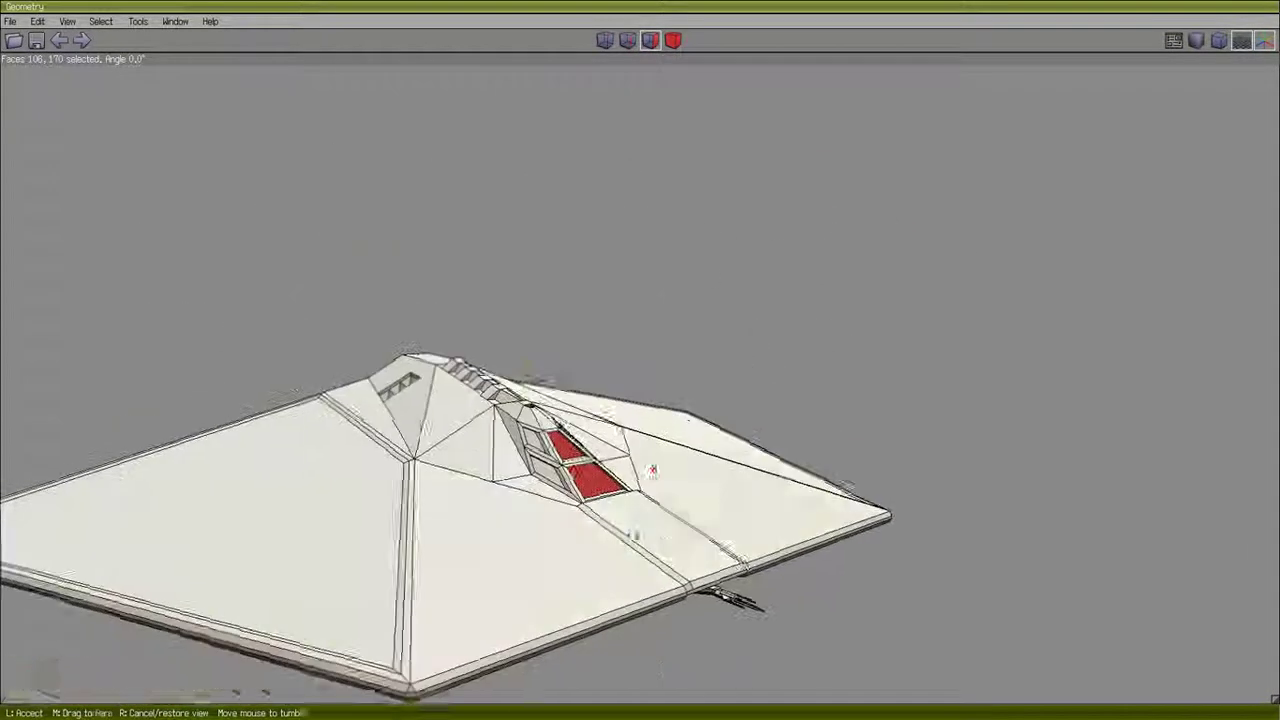
pyautogui.click(737, 334)
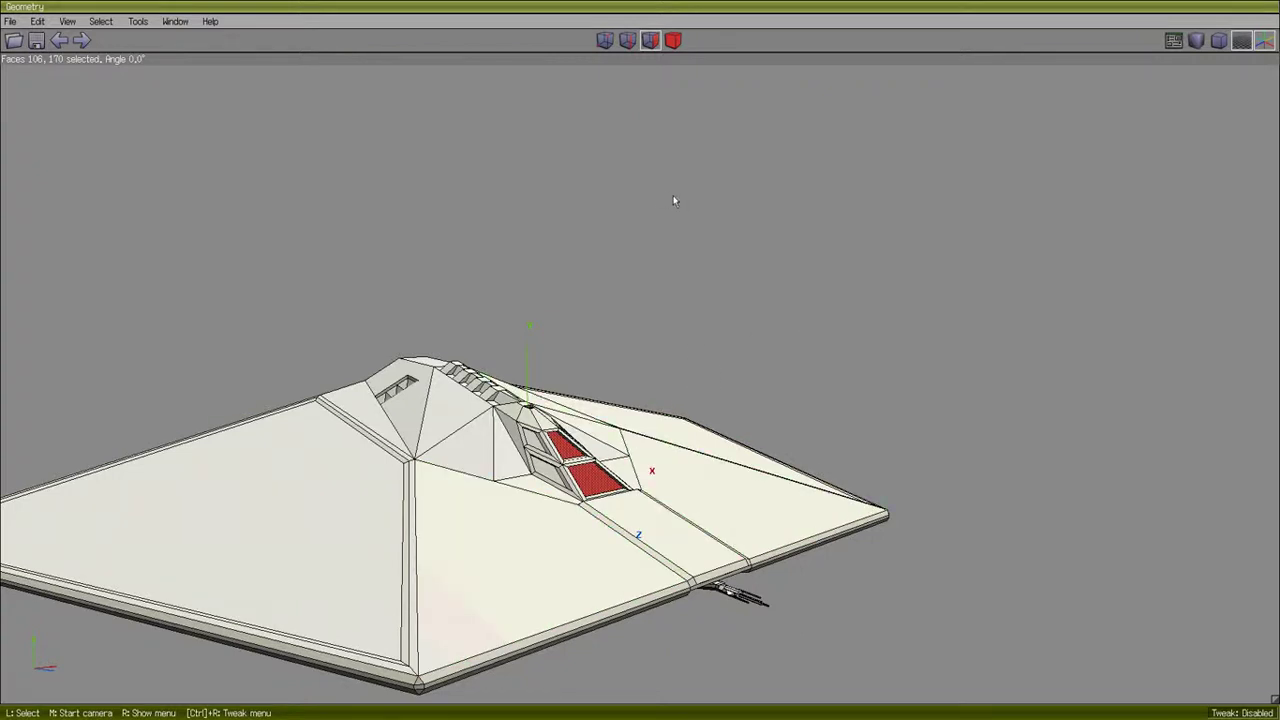
pyautogui.press('space')
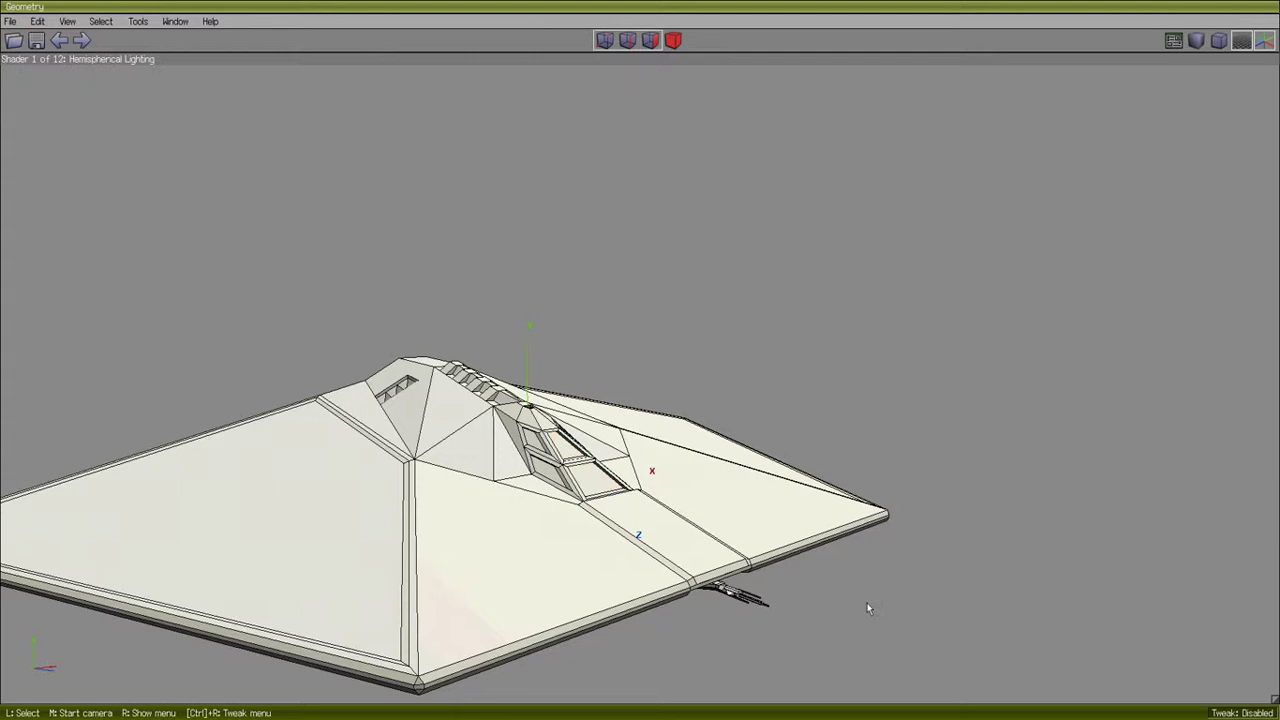
pyautogui.click(770, 612)
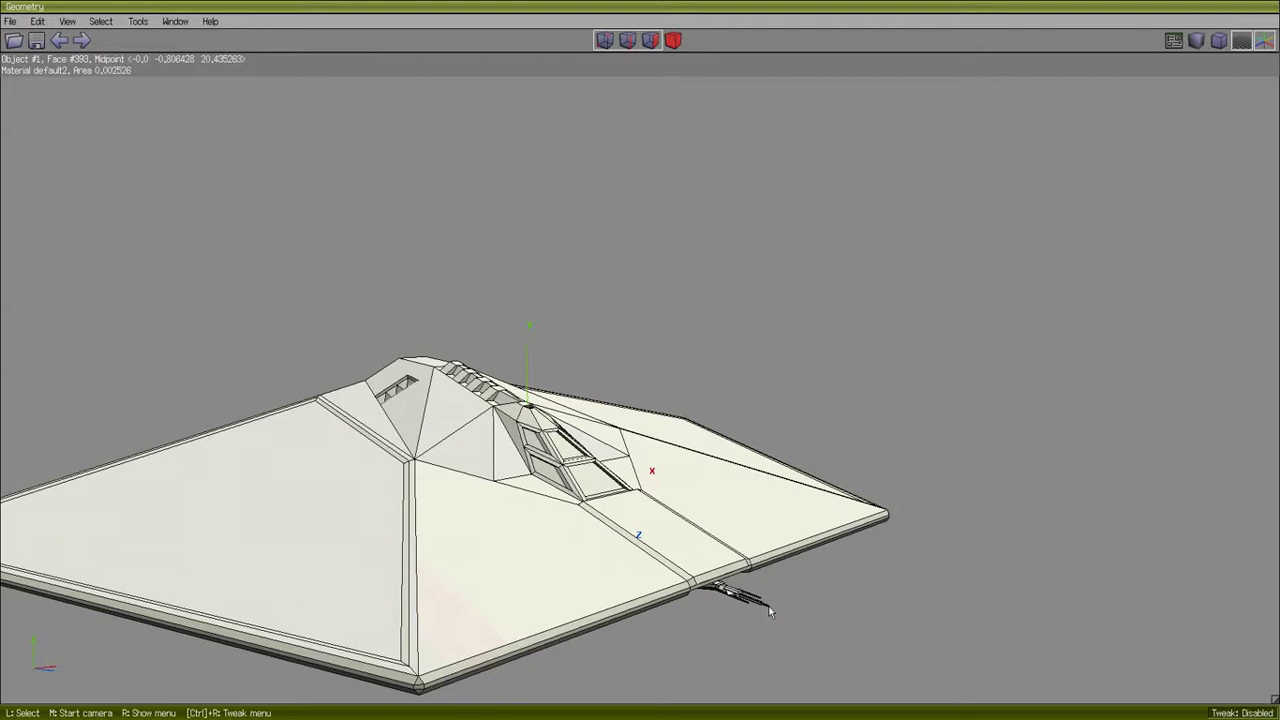
pyautogui.moveTo(770, 612); pyautogui.dragTo(750, 540, button='middle')
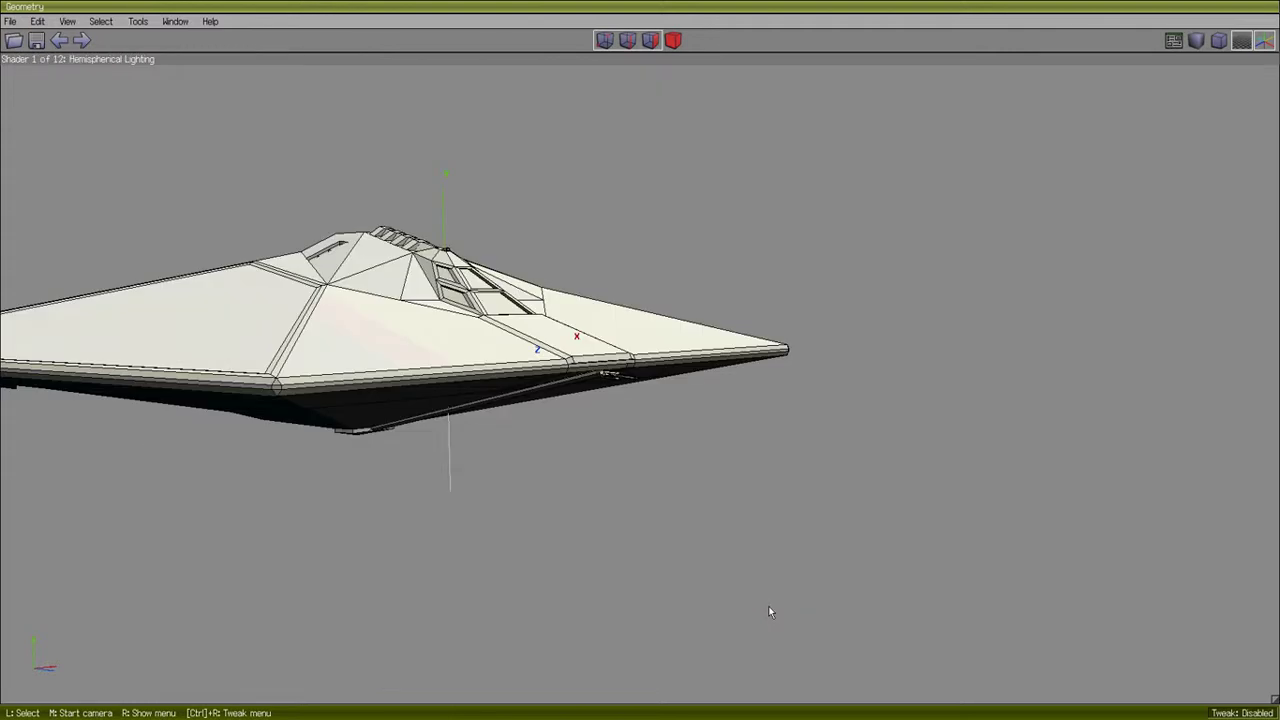
# Select the small end face at the muzzle of the nose gun's central barrel.
pyautogui.scroll(5, 743, 459)
pyautogui.middleClick(743, 460)
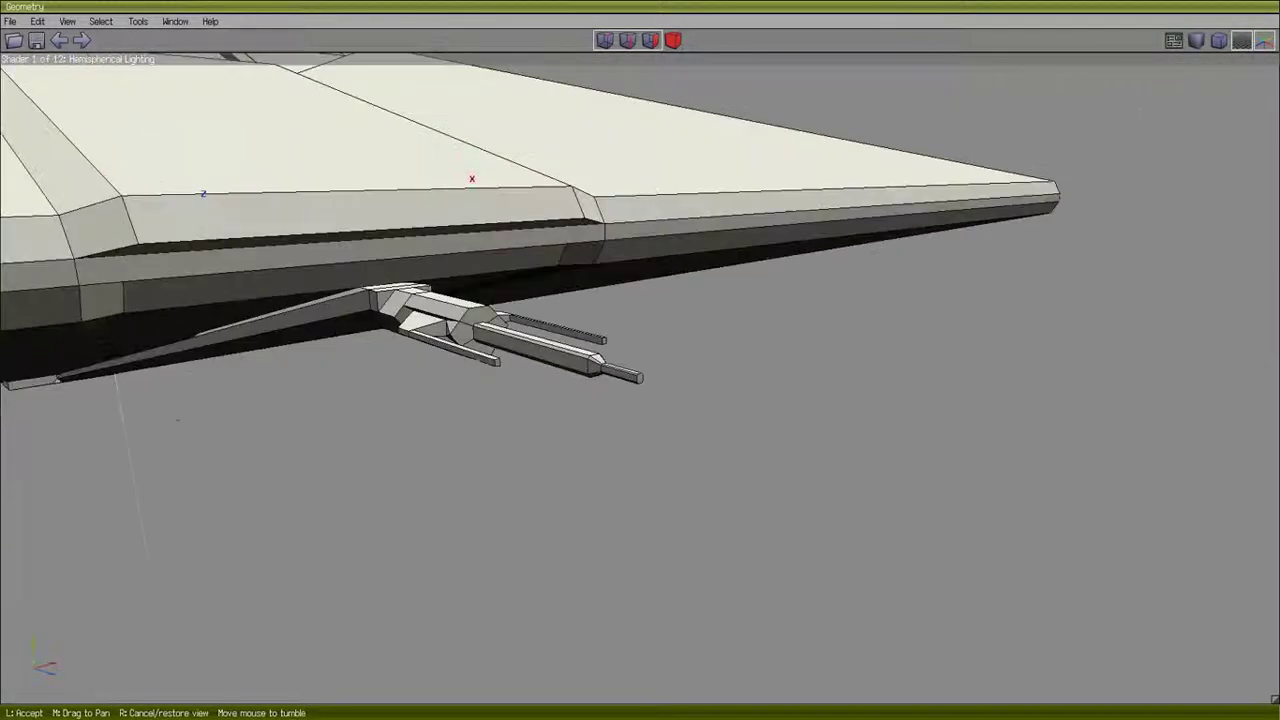
pyautogui.click(779, 458)
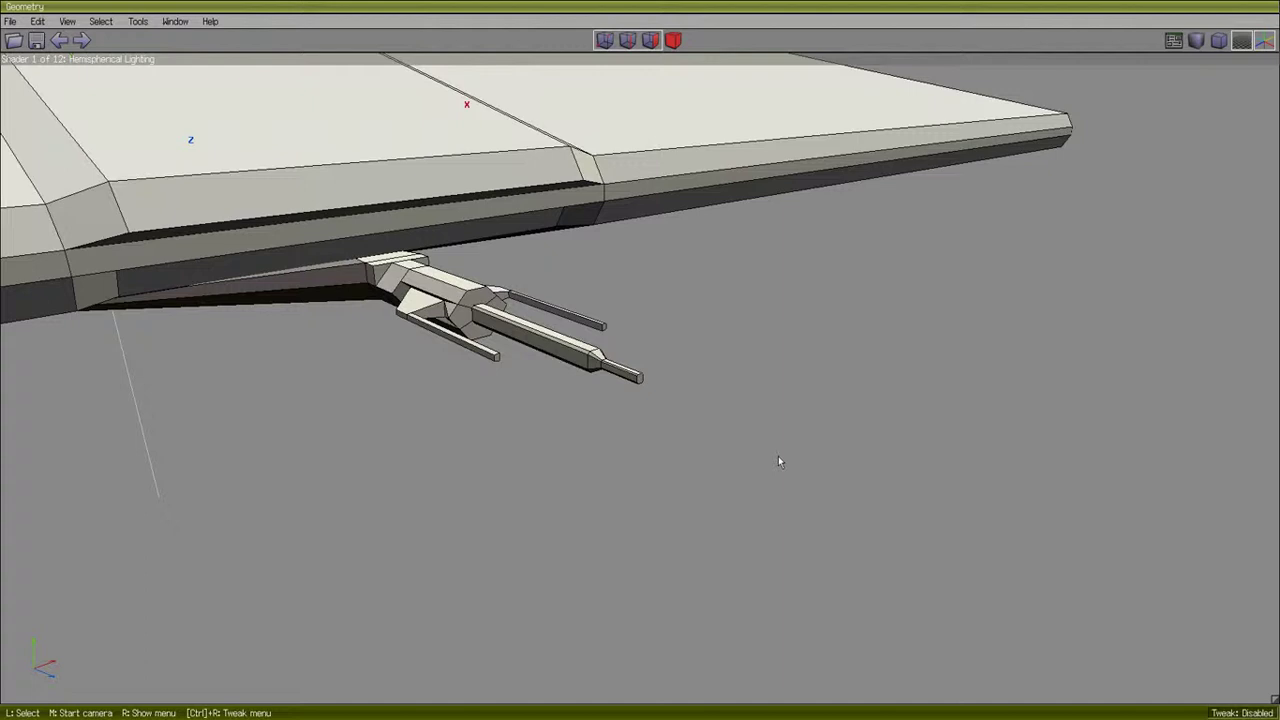
pyautogui.click(638, 377)
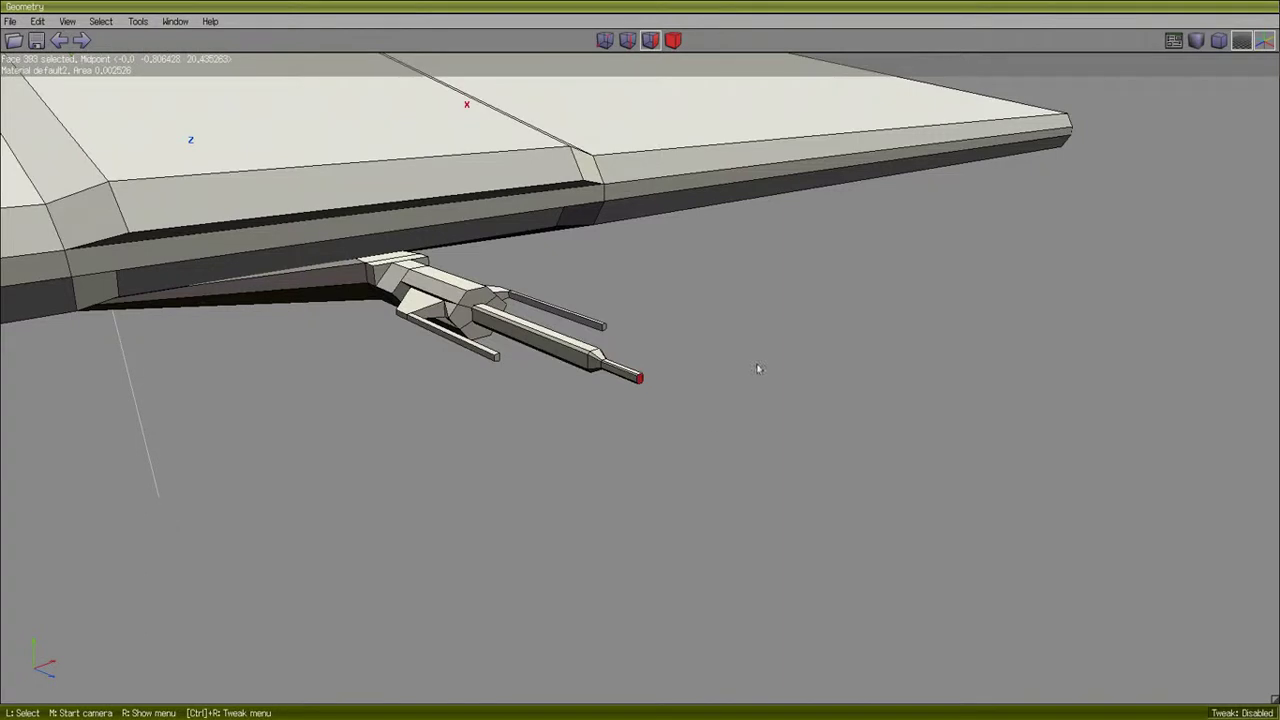
# Try to extrude the muzzle end face along its normal and view the gun from another angle.
pyautogui.rightClick(864, 310)
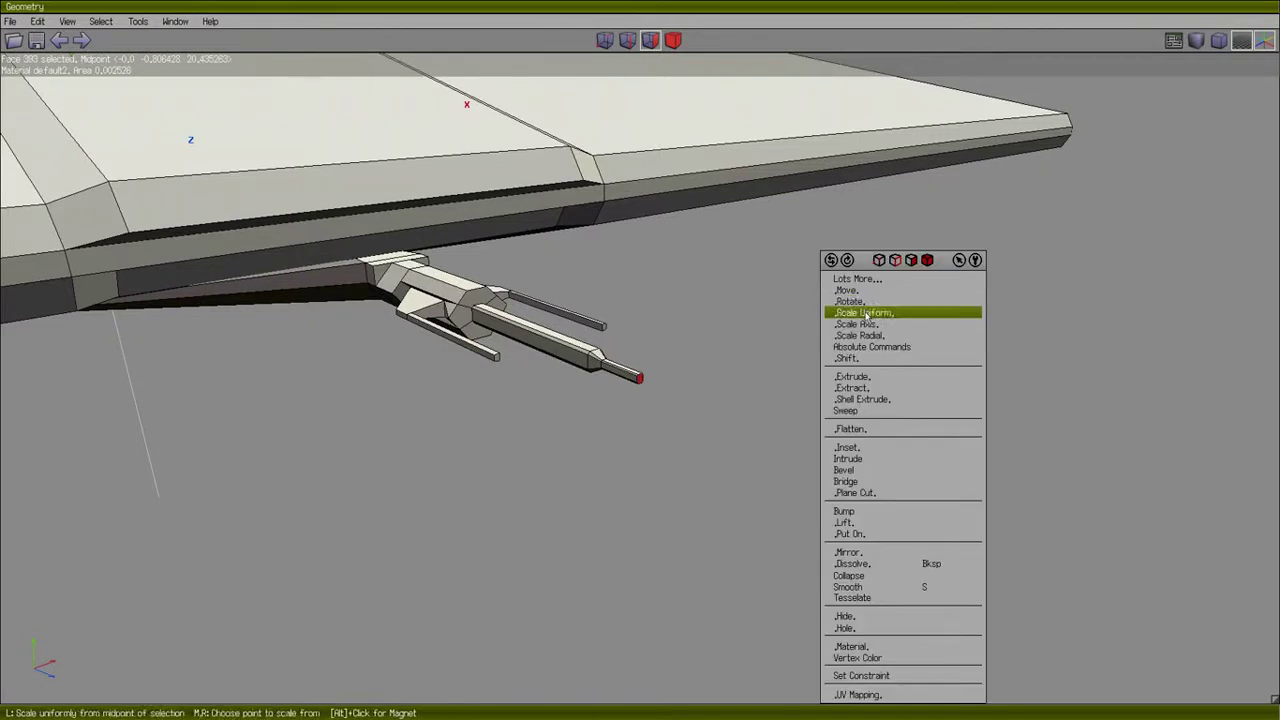
pyautogui.click(848, 378)
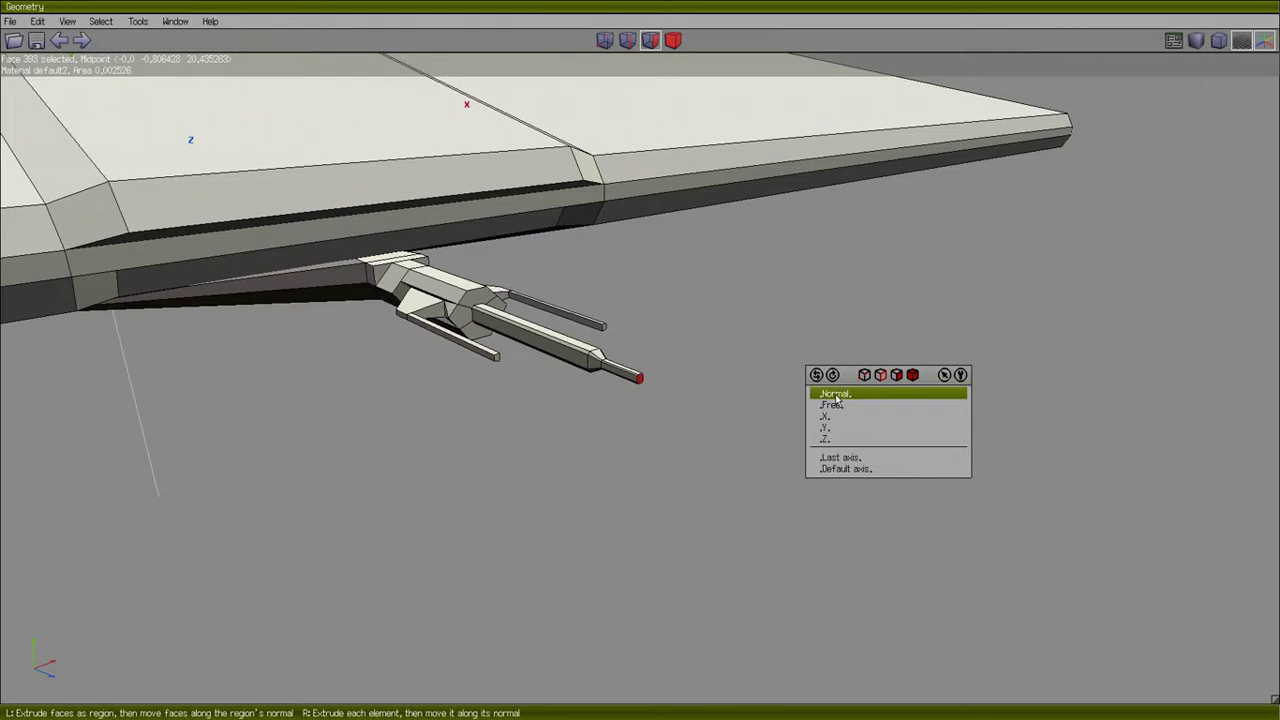
pyautogui.click(836, 395)
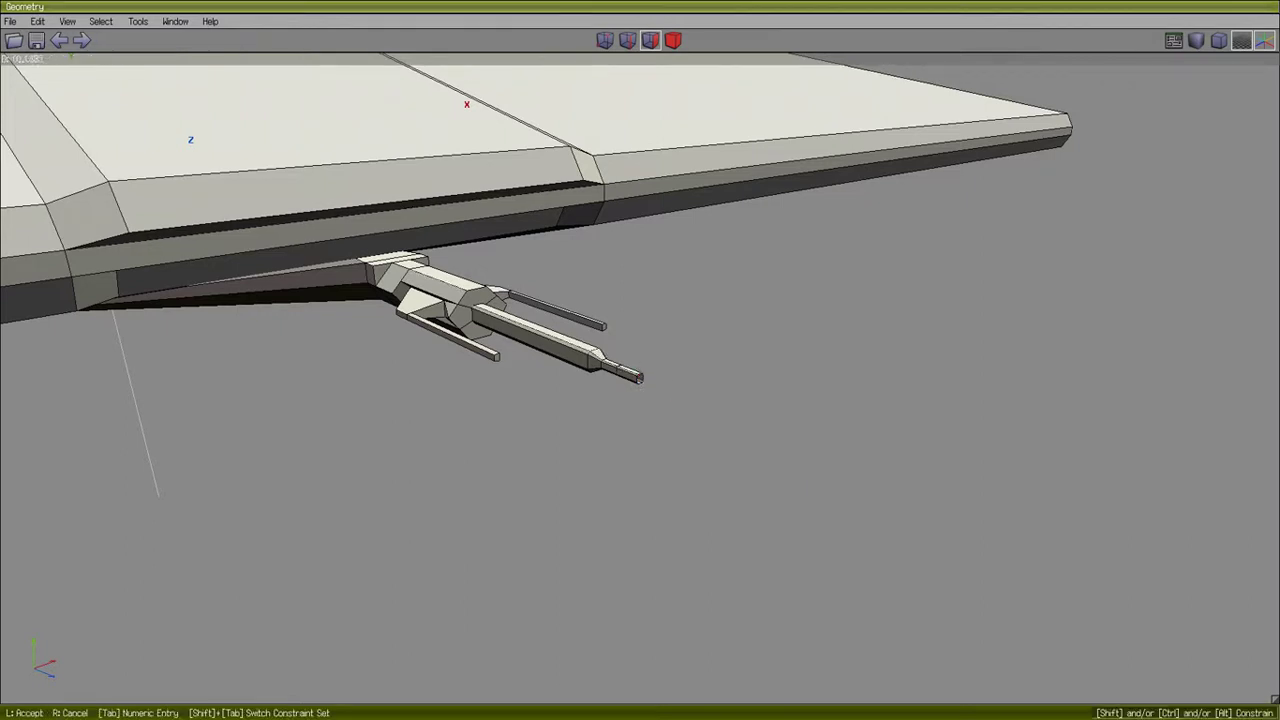
pyautogui.click(851, 342)
pyautogui.middleClick(806, 330)
pyautogui.click(804, 330)
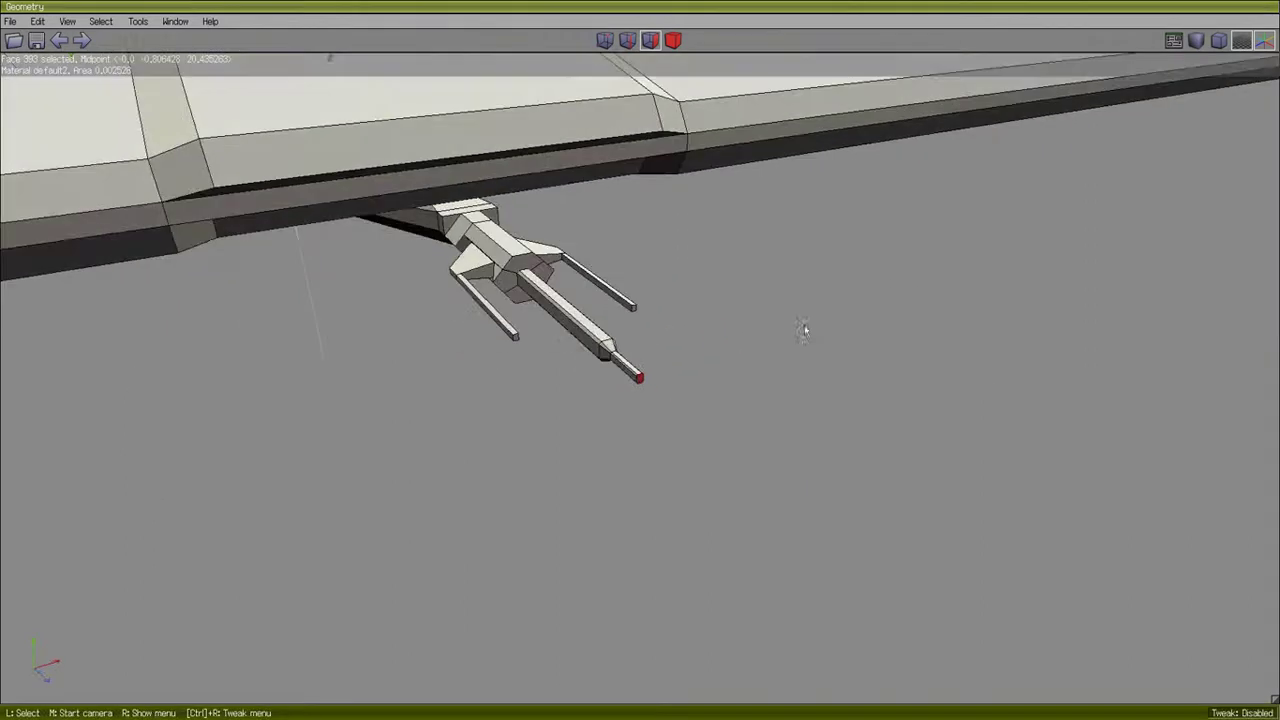
# Open the Geometry Graph and Outliner windows and place them side by side over the empty part of the view.
pyautogui.click(175, 21)
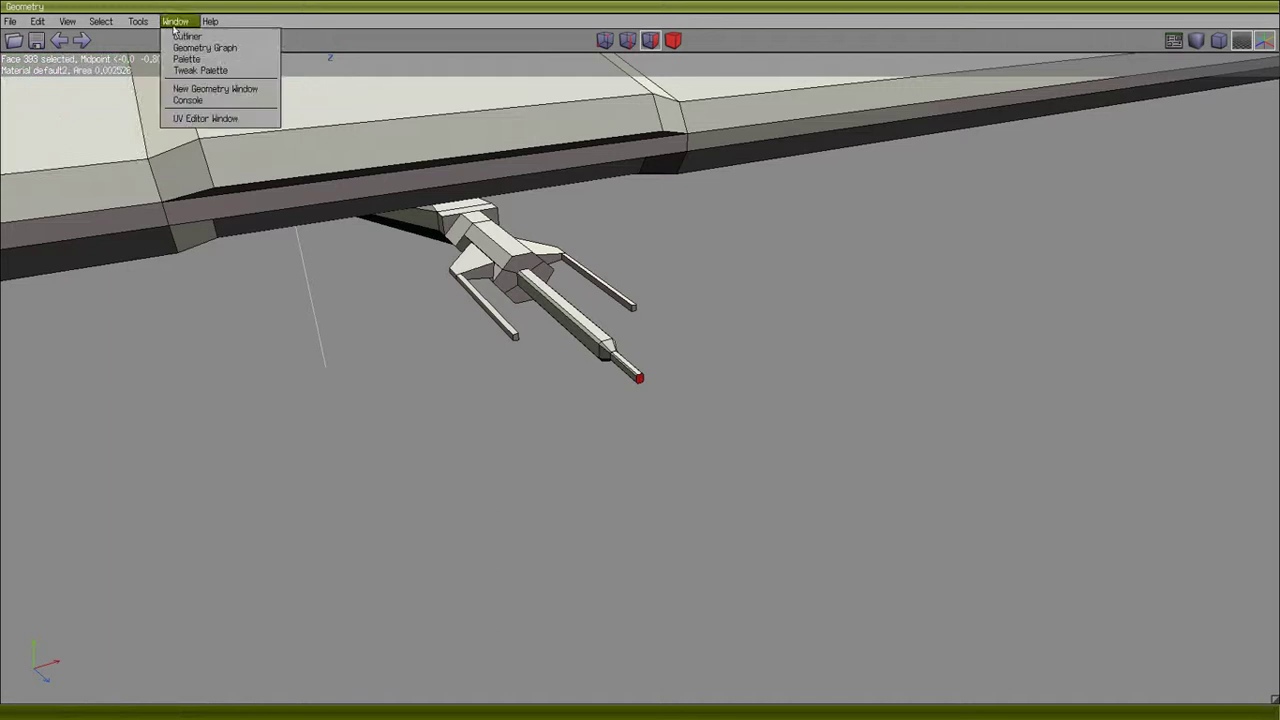
pyautogui.click(192, 47)
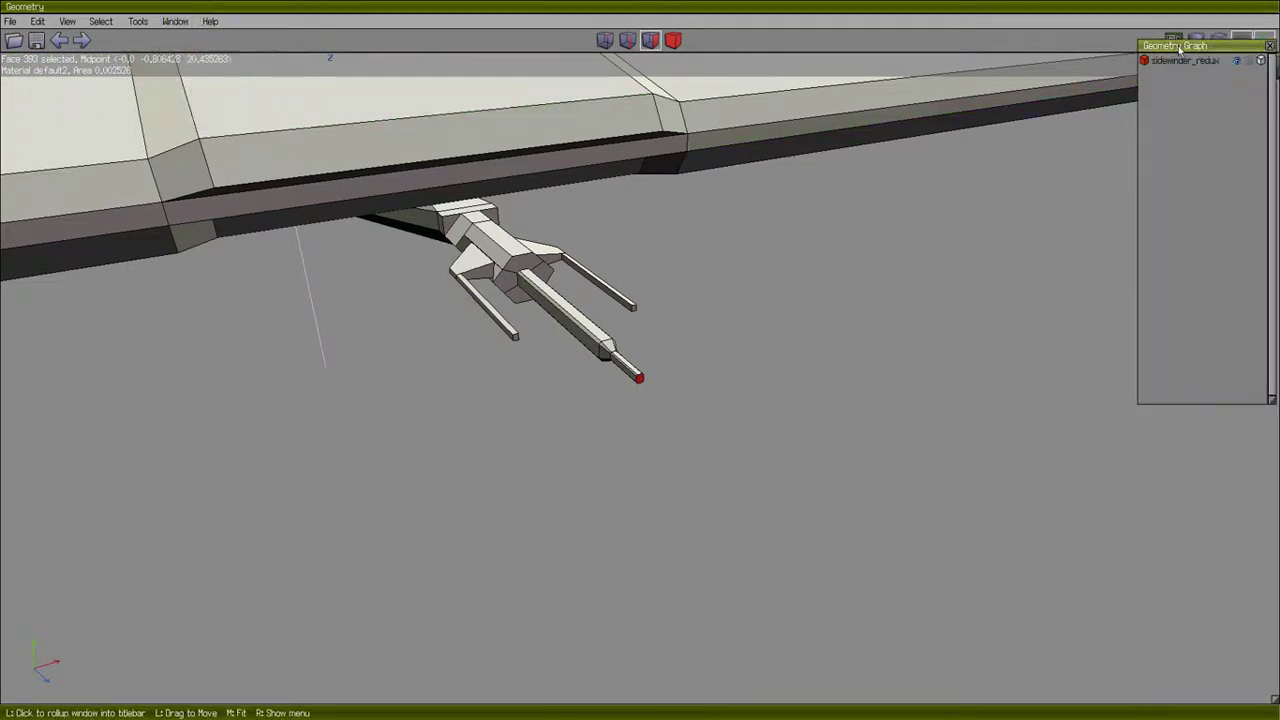
pyautogui.moveTo(1175, 42); pyautogui.dragTo(1158, 140)
pyautogui.click(175, 21)
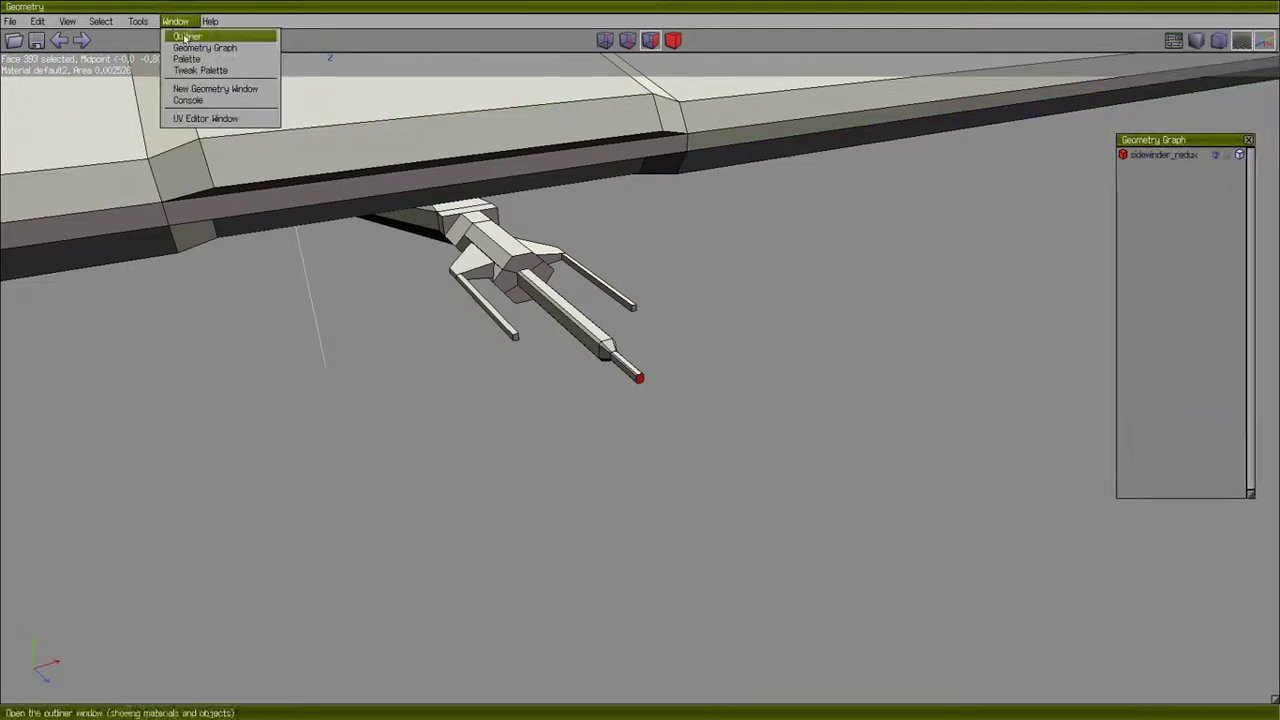
pyautogui.click(192, 34)
pyautogui.moveTo(1170, 46); pyautogui.dragTo(990, 138)
# Duplicate the default2 material and rename the copy to "material grey".
pyautogui.click(986, 168)
pyautogui.rightClick(990, 170)
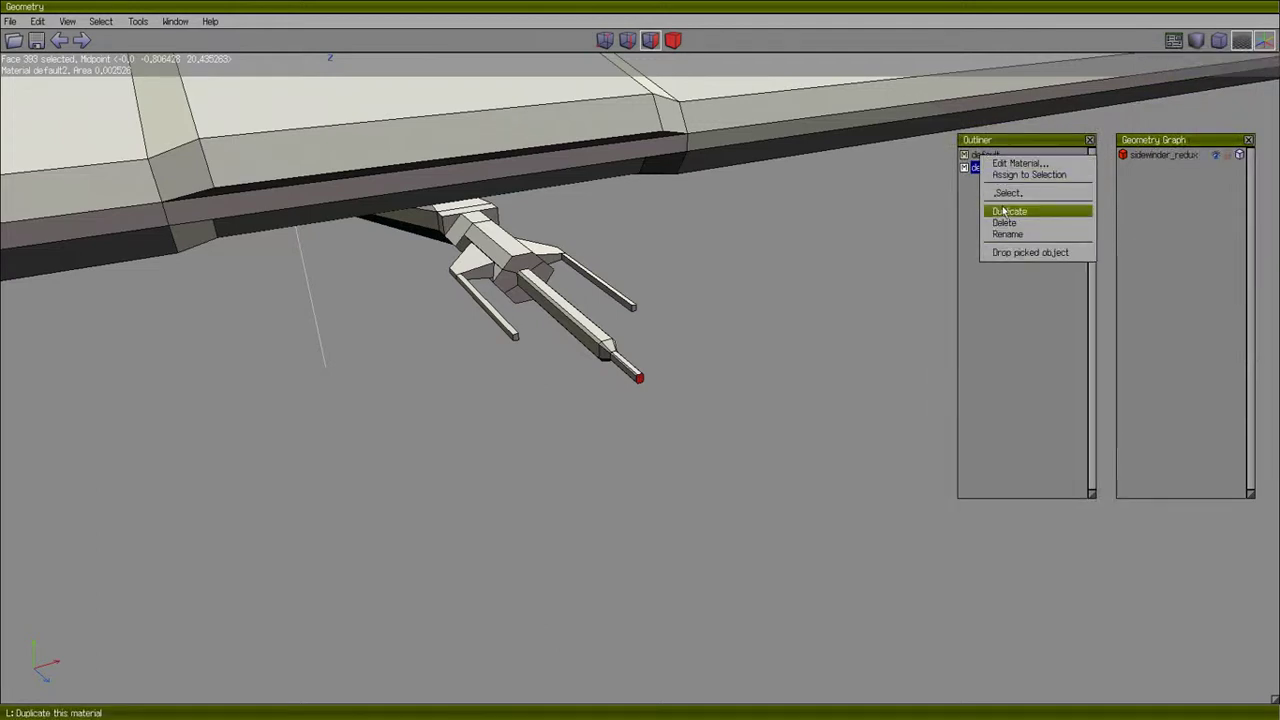
pyautogui.click(1002, 210)
pyautogui.click(988, 181)
pyautogui.rightClick(988, 181)
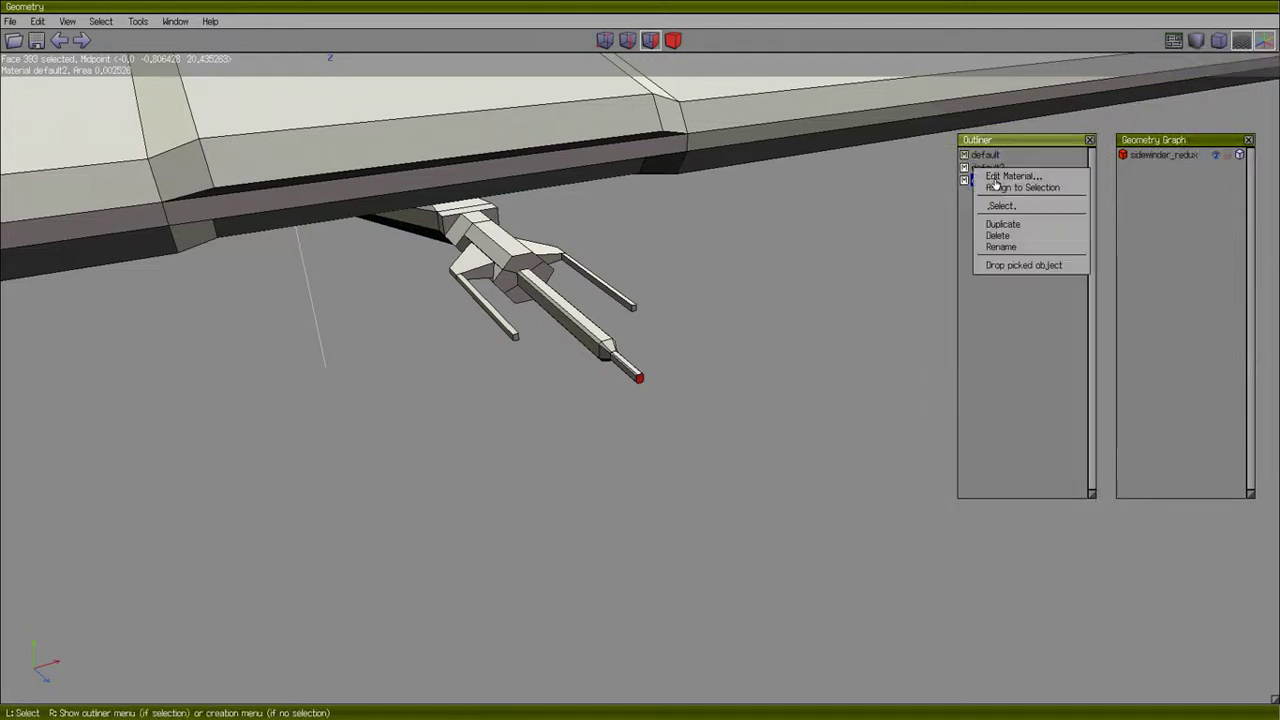
pyautogui.click(998, 247)
pyautogui.write('me')
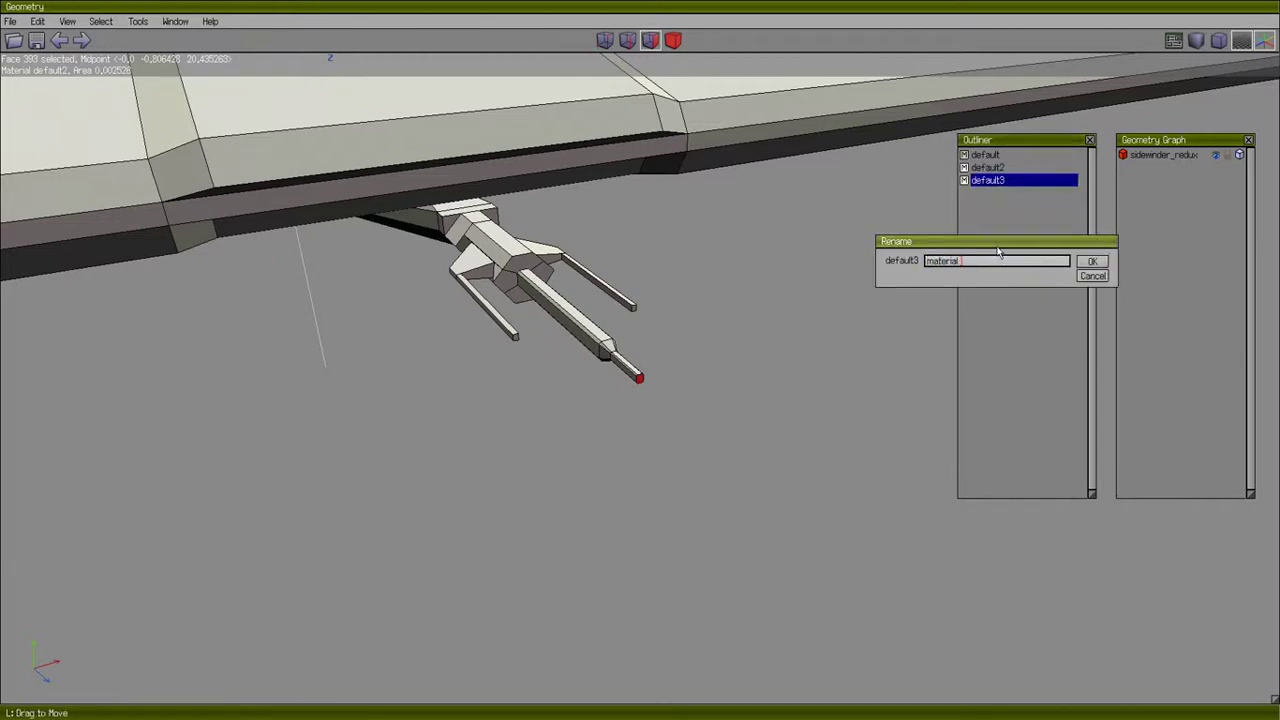
pyautogui.write('terial grey')
pyautogui.press('Return')
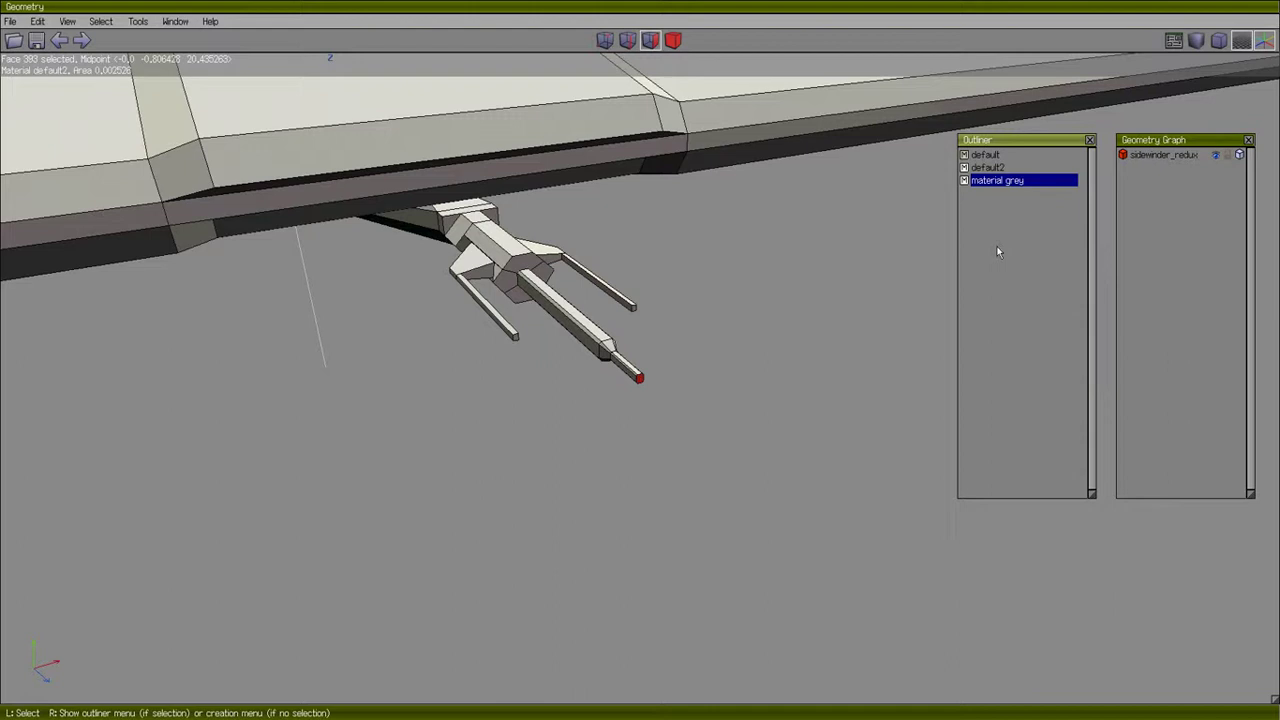
# Darken the diffuse colour of material grey to a mid-grey in its material properties.
pyautogui.rightClick(997, 186)
pyautogui.click(998, 179)
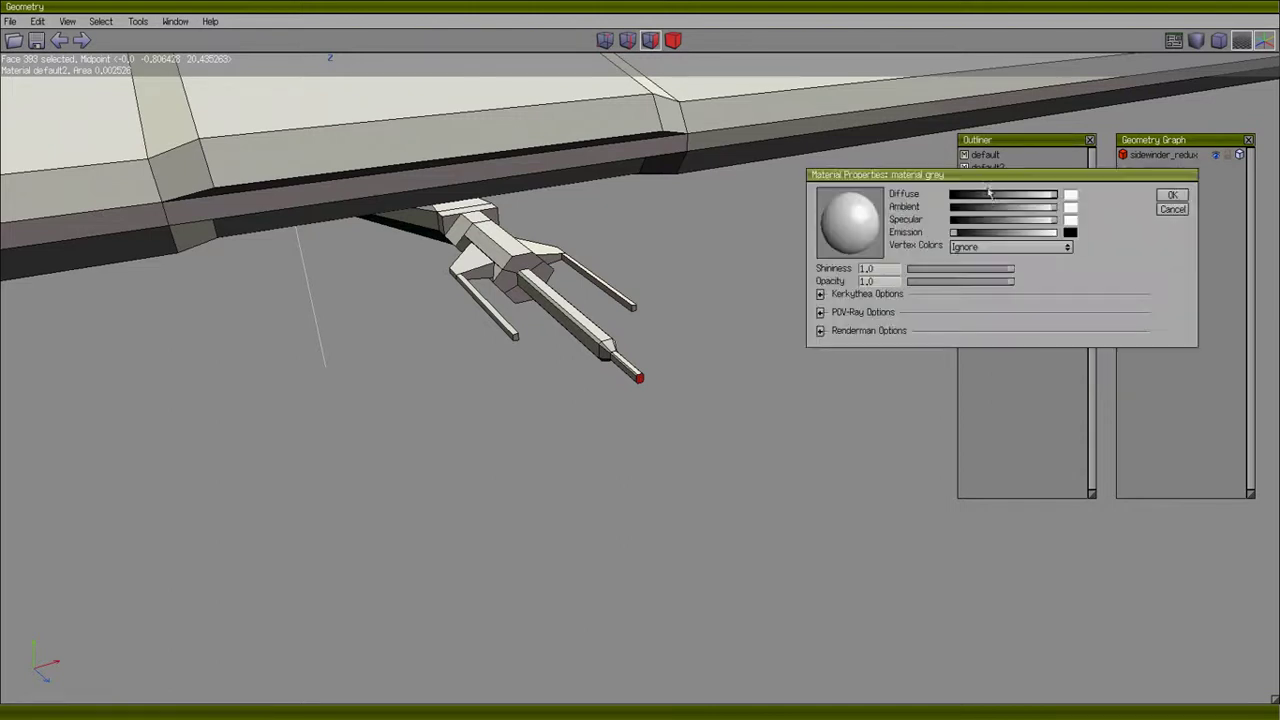
pyautogui.moveTo(1054, 198); pyautogui.dragTo(1010, 195)
pyautogui.click(1171, 196)
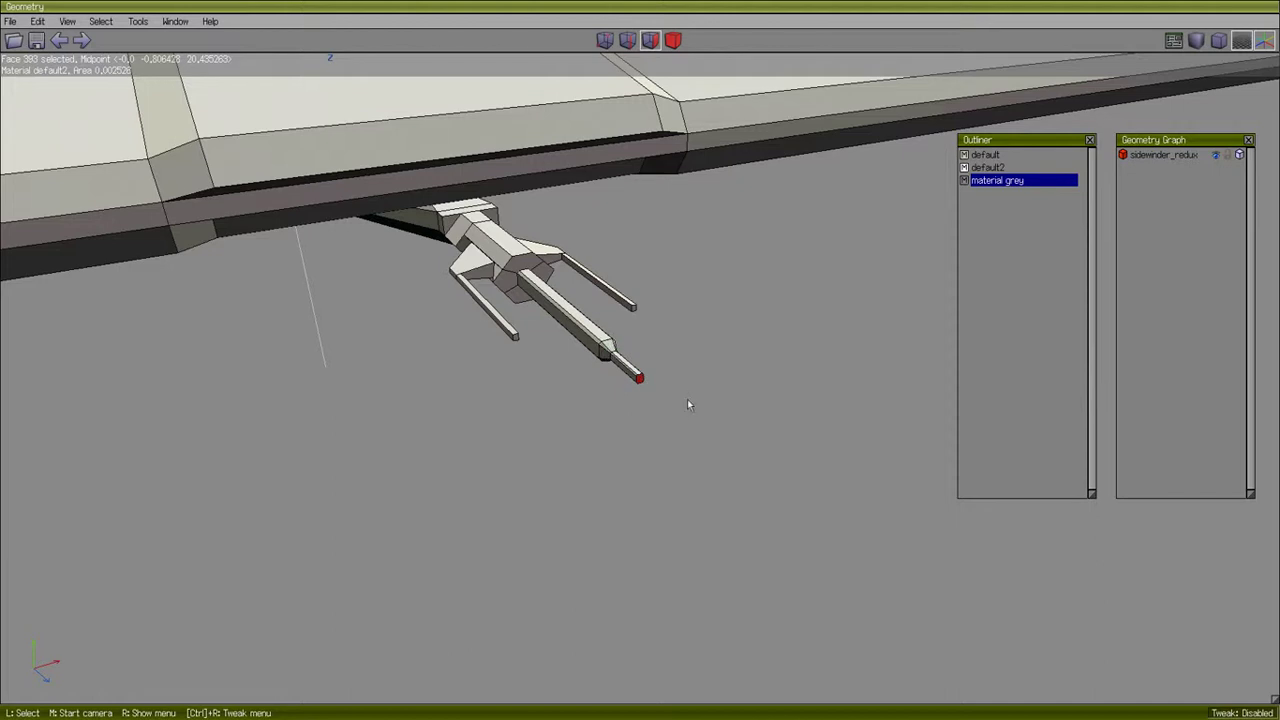
# Select the faces of the gun's three barrels and assign material grey to the selected faces only.
pyautogui.moveTo(688, 404); pyautogui.dragTo(680, 428)
pyautogui.moveTo(465, 302); pyautogui.dragTo(466, 292)
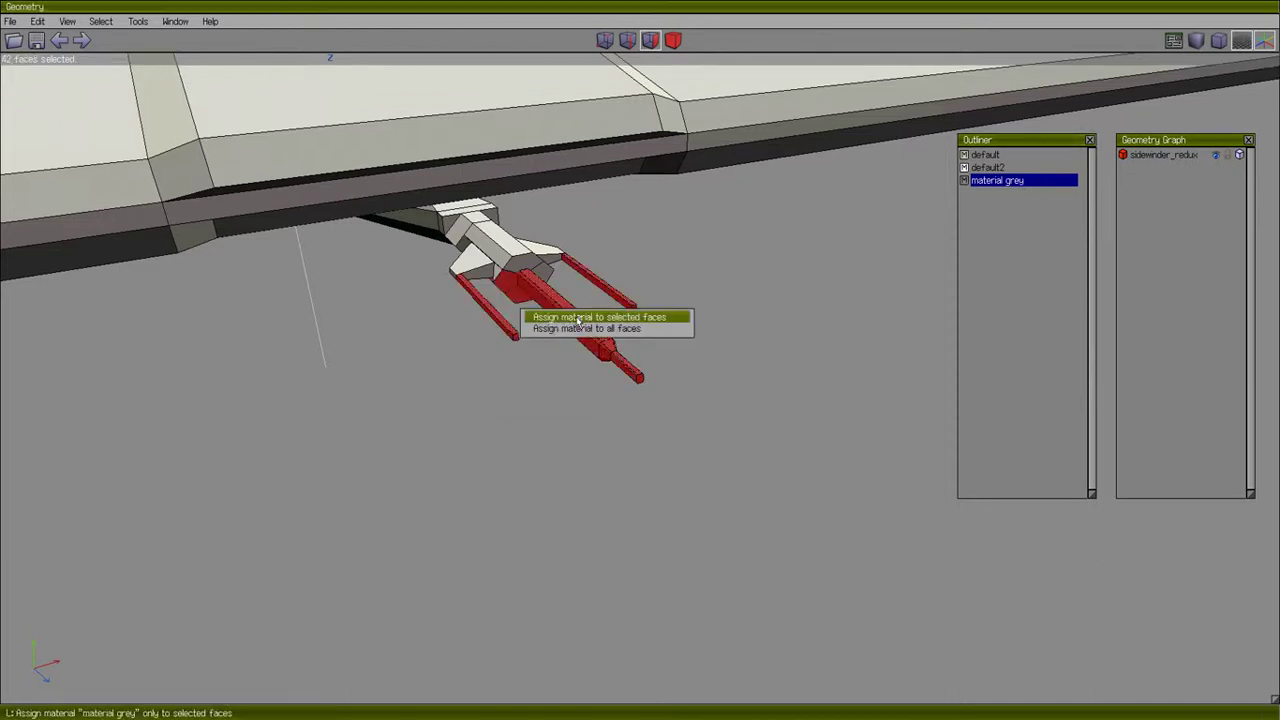
pyautogui.click(578, 319)
# Examine the grey gun barrels from several angles and compare the default2 and material grey entries.
pyautogui.middleClick(763, 316)
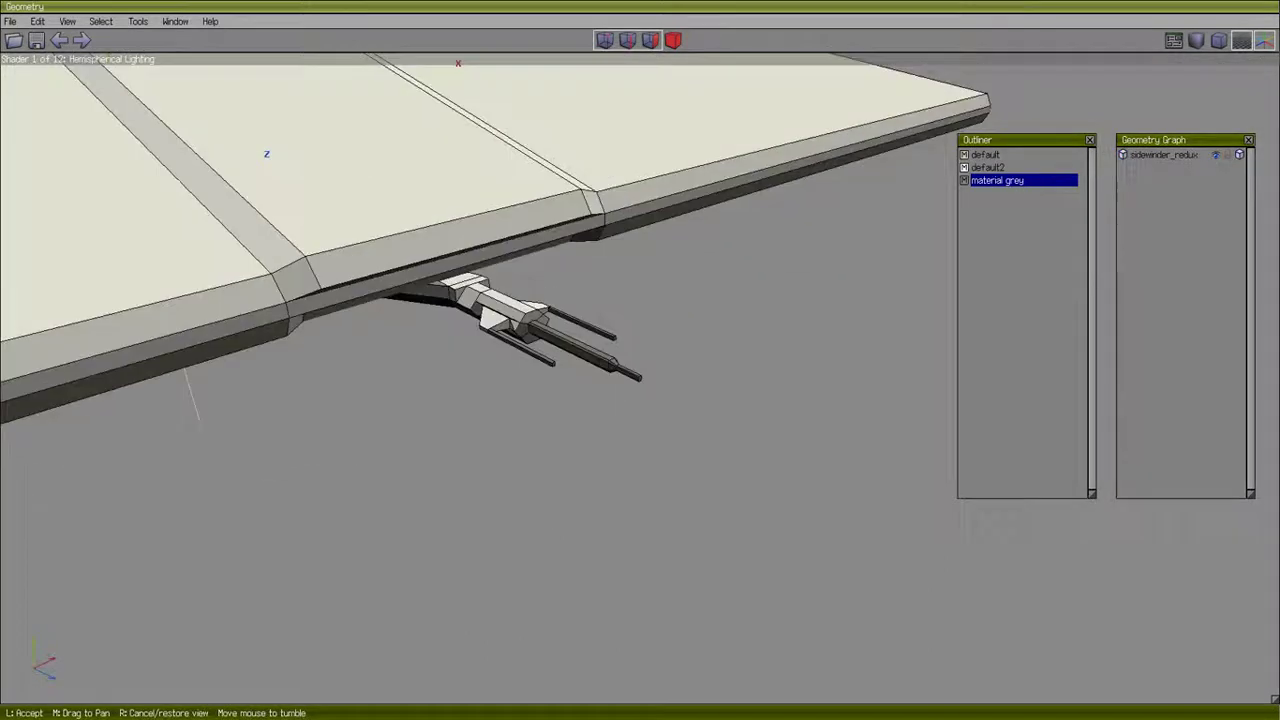
pyautogui.click(763, 316)
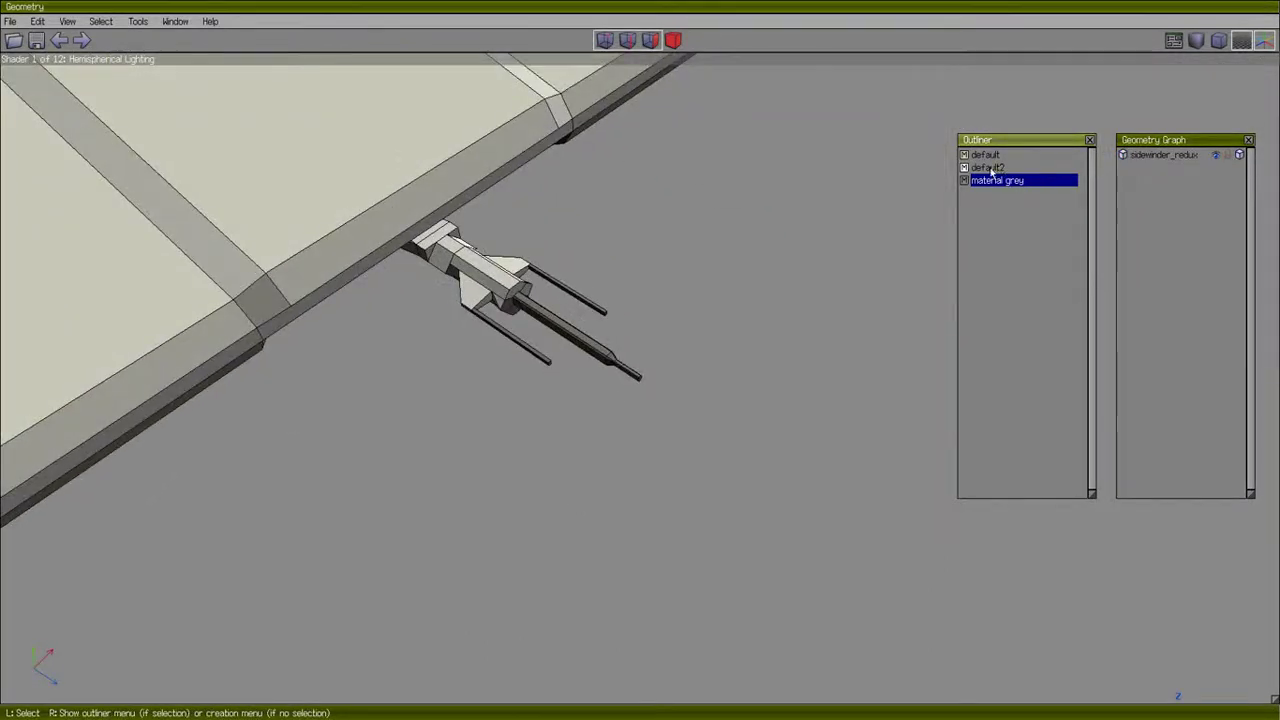
pyautogui.click(990, 168)
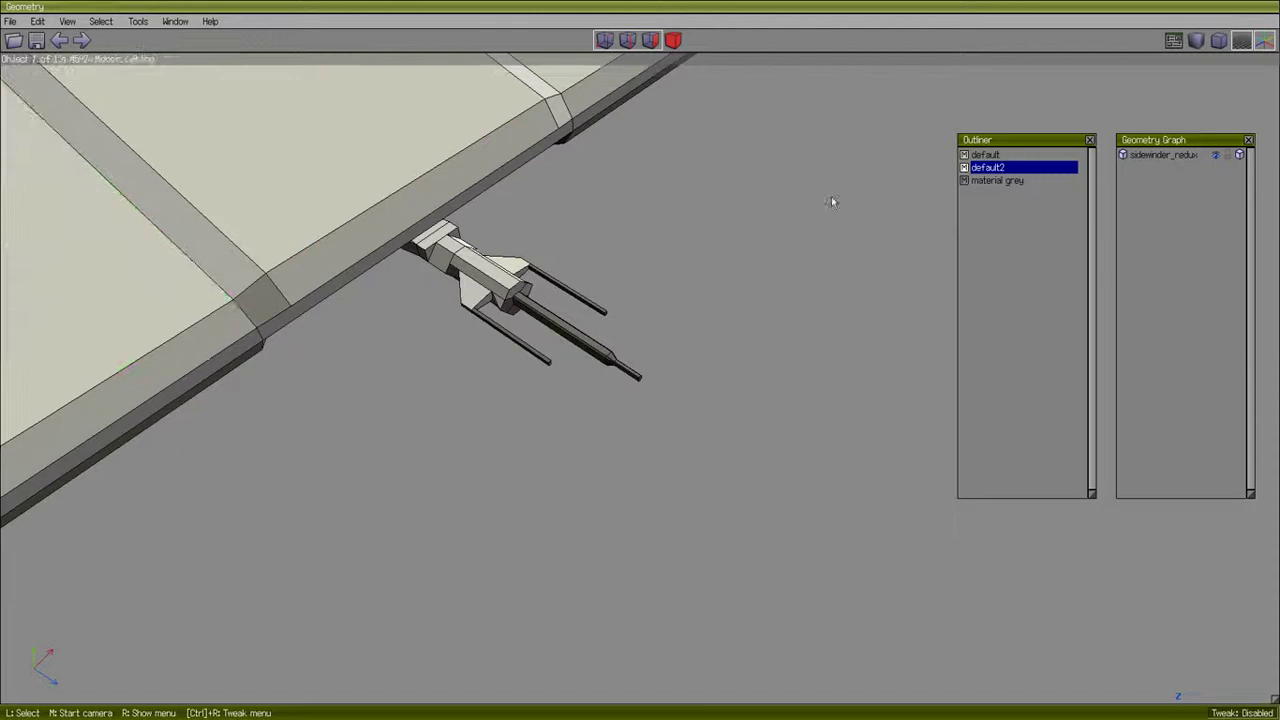
pyautogui.click(986, 181)
pyautogui.middleClick(765, 218)
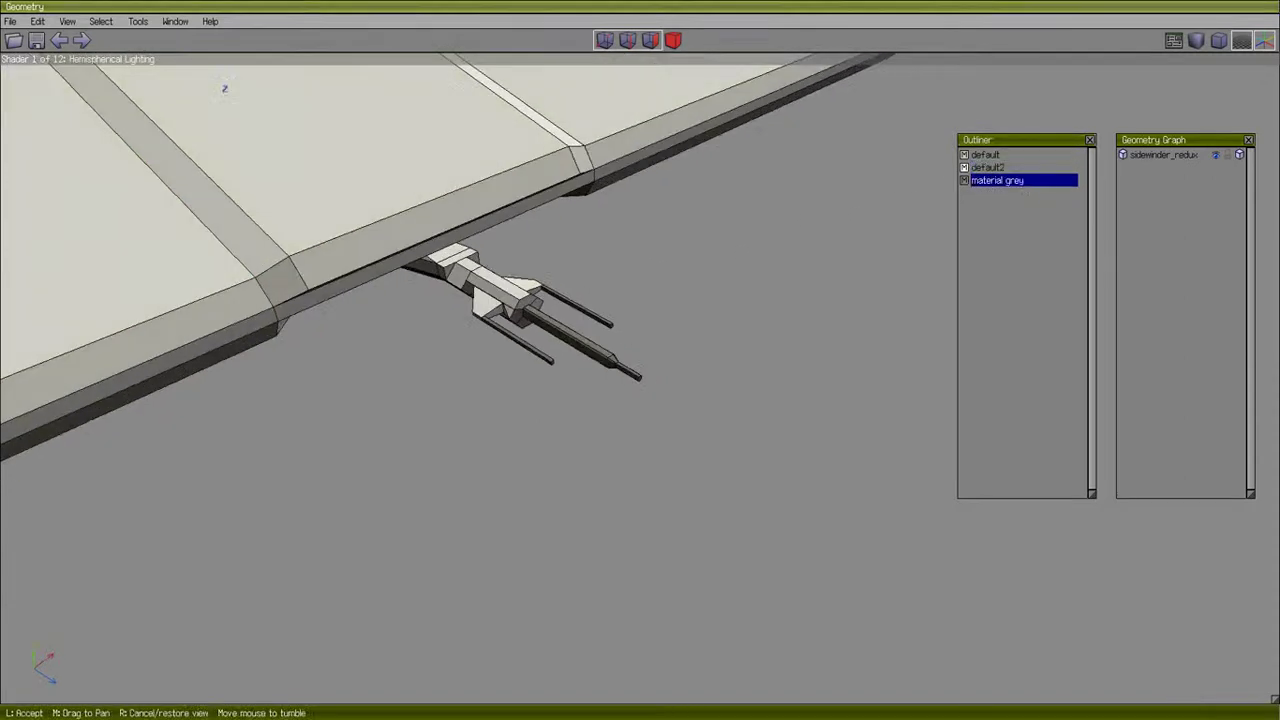
pyautogui.click(765, 218)
pyautogui.scroll(3, 765, 218)
pyautogui.scroll(-3, 765, 218)
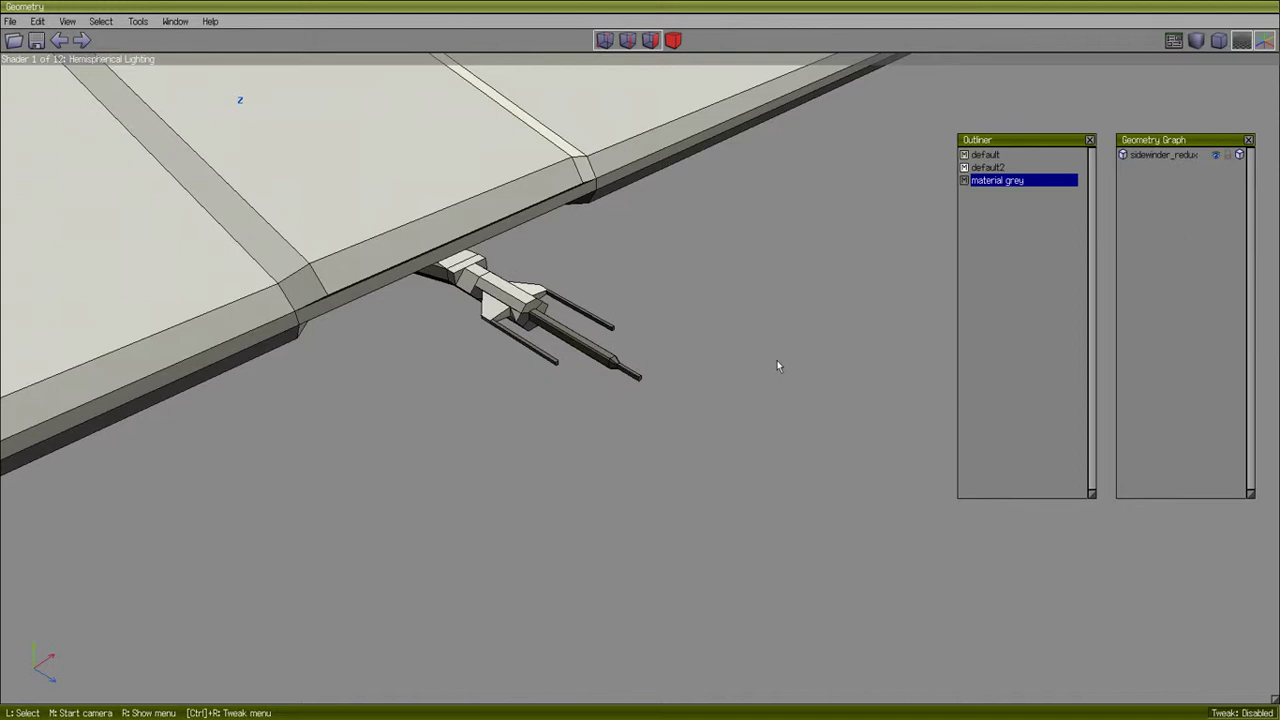
# Undo the grey material assignment to the gun barrels and the creation of material grey.
pyautogui.hotkey('ctrl', 'z')
pyautogui.hotkey('ctrl', 'z')
pyautogui.hotkey('ctrl', 'z')
pyautogui.hotkey('ctrl', 'z')
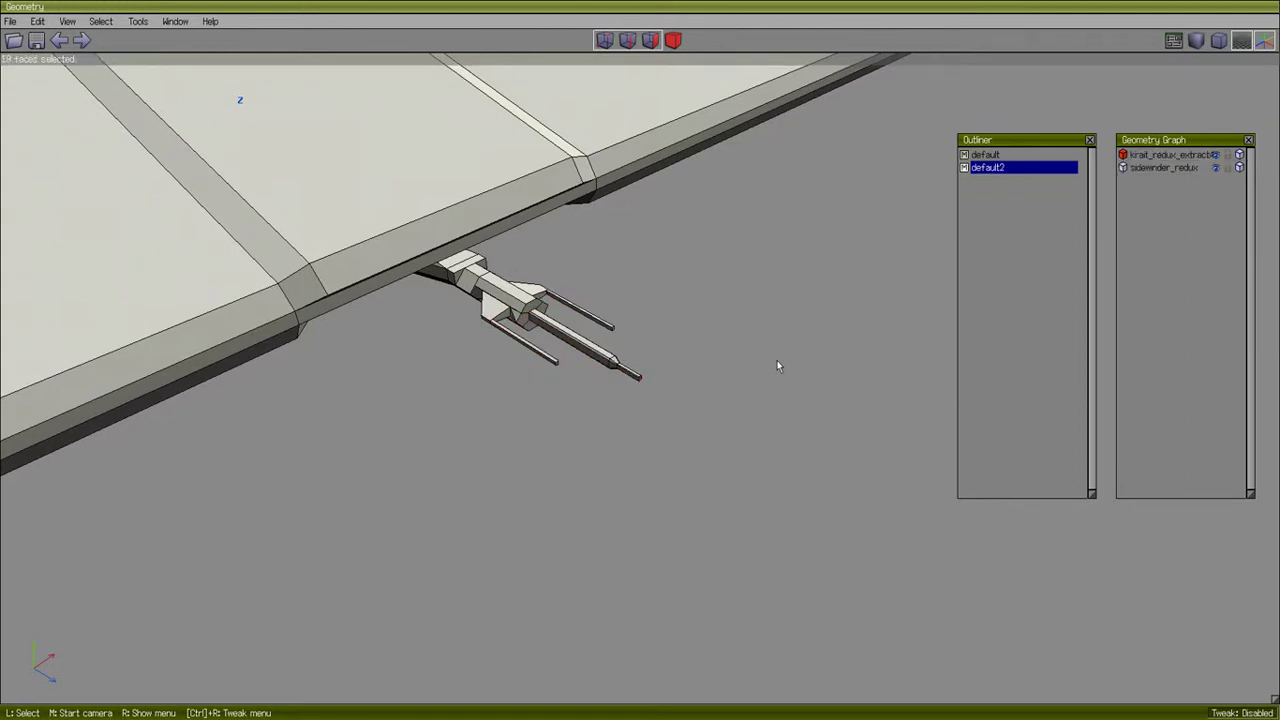
# View the whole front of the ship and move the Outliner and Geometry Graph windows clear of it.
pyautogui.middleClick(789, 243)
pyautogui.scroll(-5, 789, 243)
pyautogui.click(790, 242)
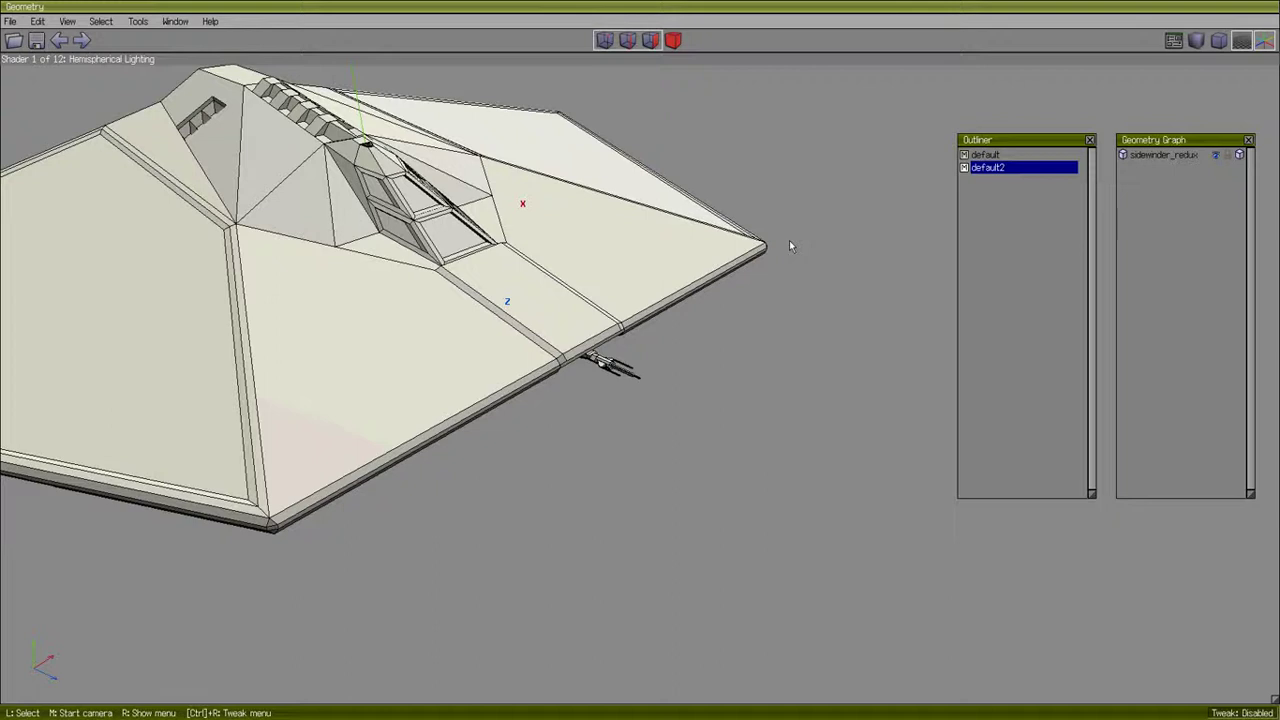
pyautogui.moveTo(1050, 140); pyautogui.dragTo(1202, 193)
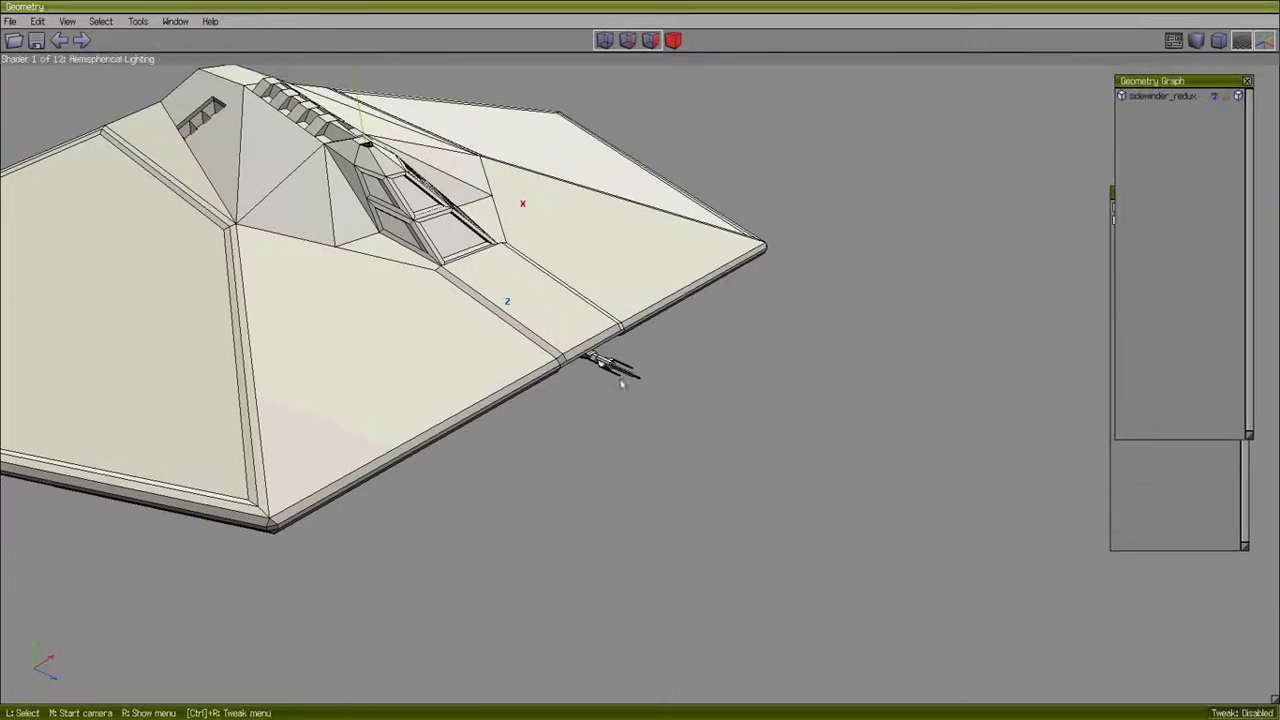
# Select the upper faces of the gun's body, side fins and three barrels individually, and clear the selection.
pyautogui.scroll(2, 753, 393)
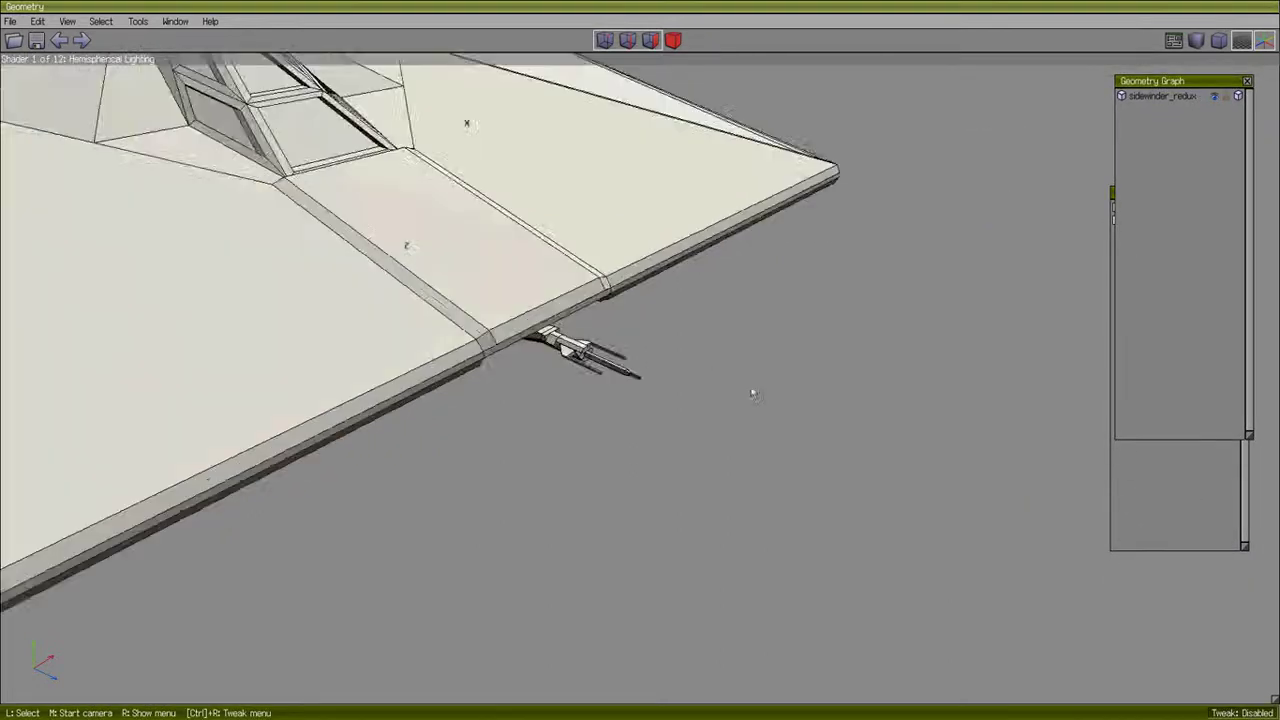
pyautogui.middleClick(753, 393)
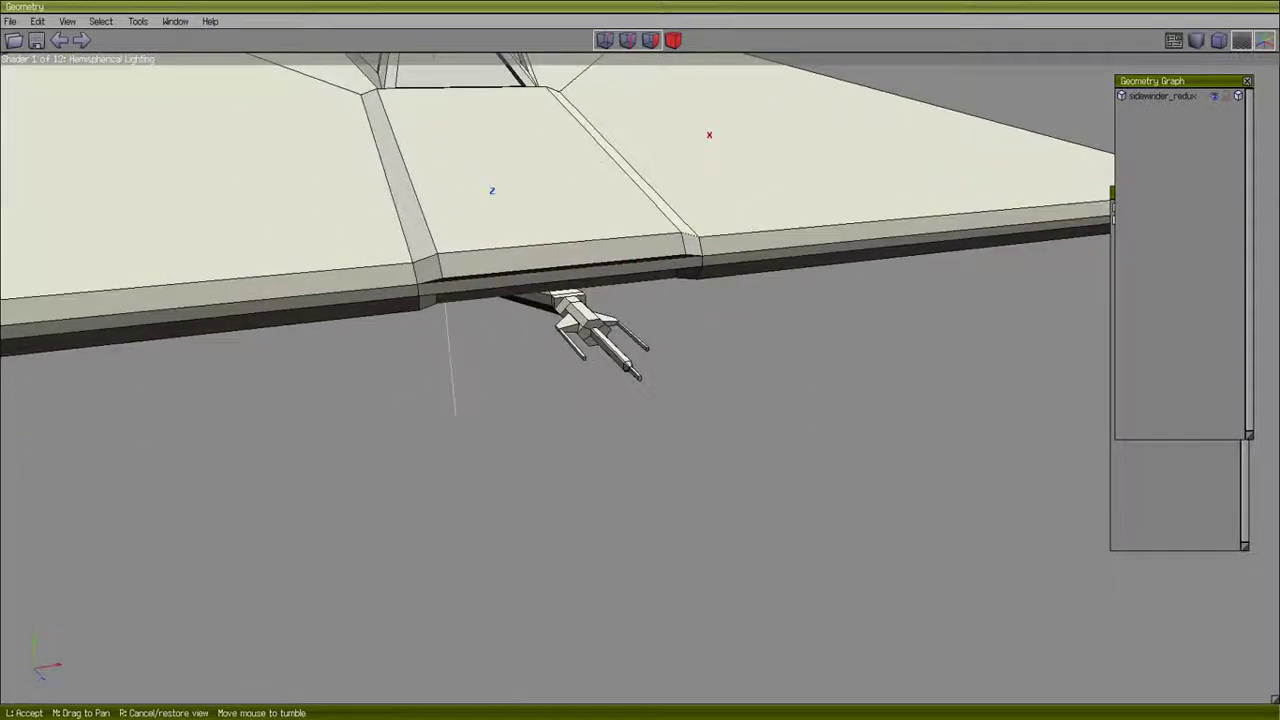
pyautogui.scroll(3, 640, 376)
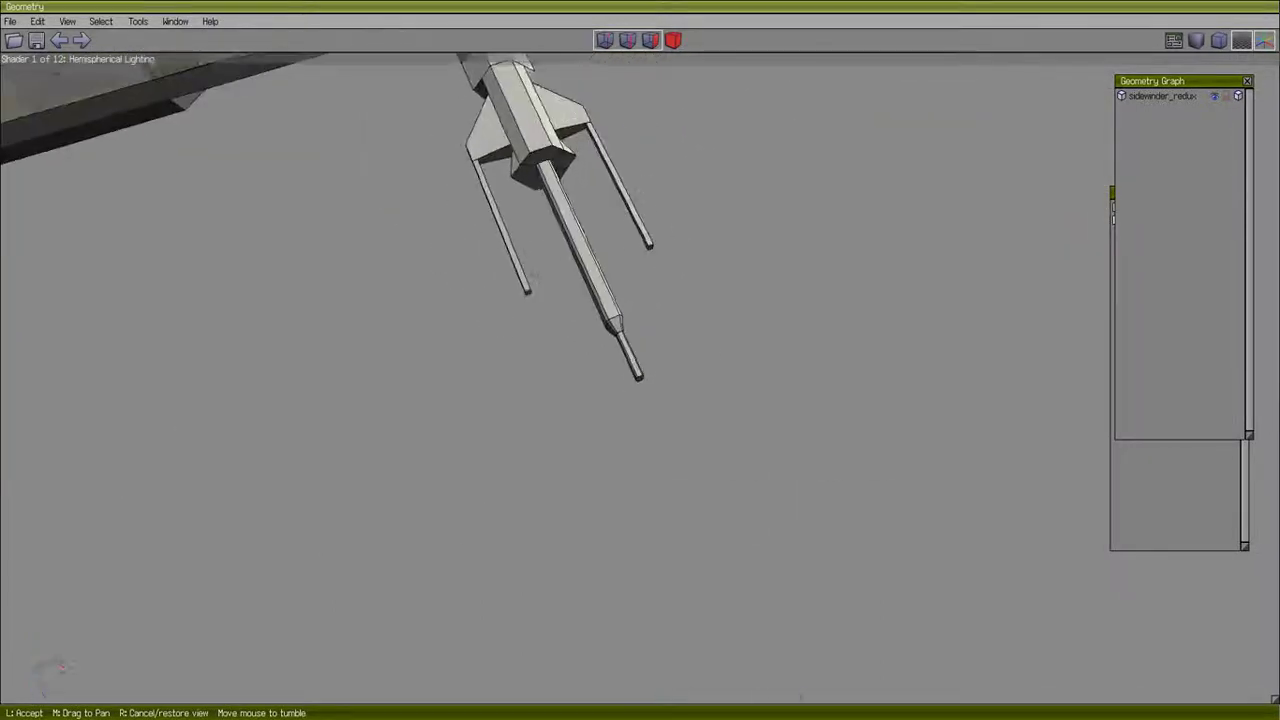
pyautogui.click(636, 309)
pyautogui.click(600, 290)
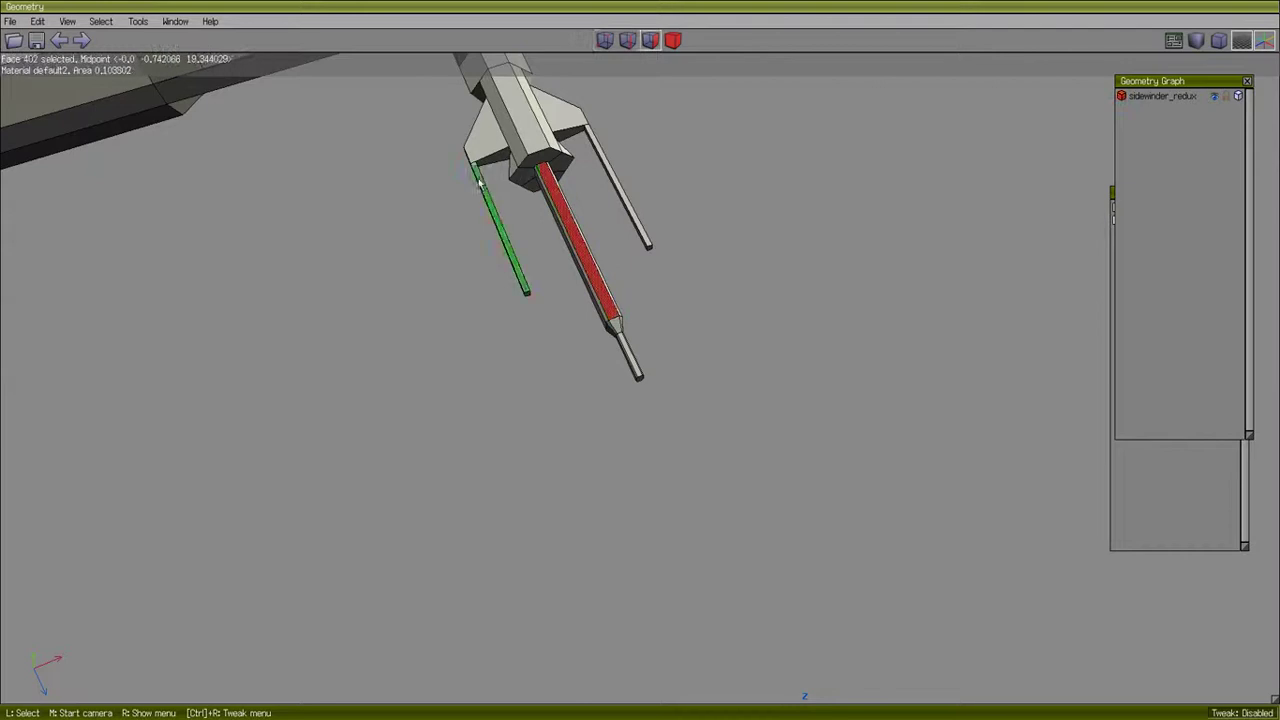
pyautogui.click(500, 125)
pyautogui.click(549, 122)
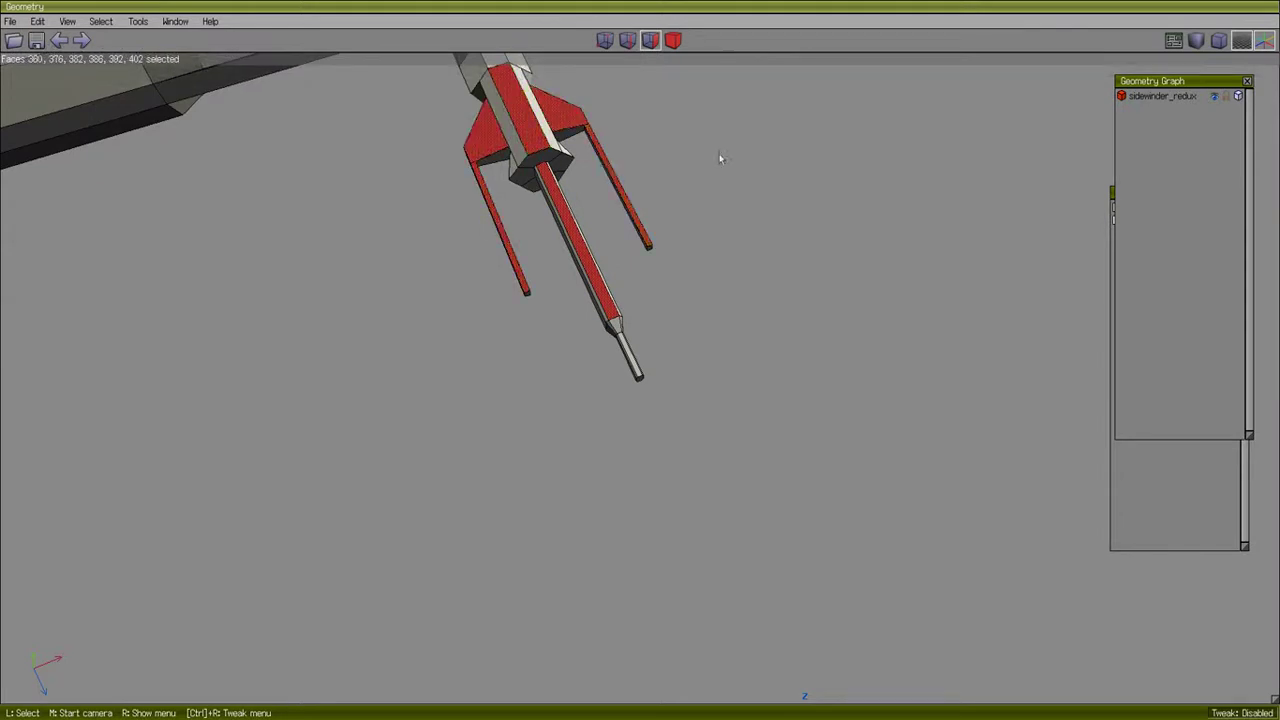
pyautogui.press('space')
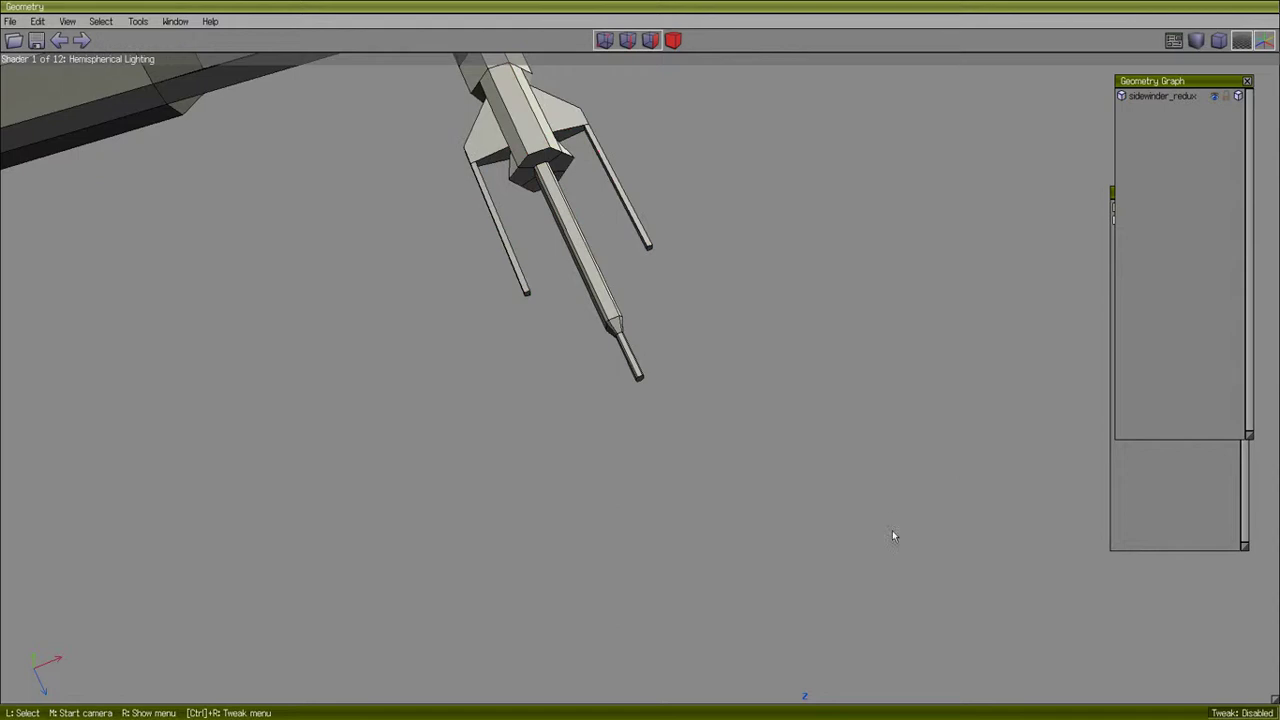
# Select all faces of the gun's three barrels with one selection box, view them from another angle and clear the selection.
pyautogui.moveTo(447, 221); pyautogui.dragTo(722, 253)
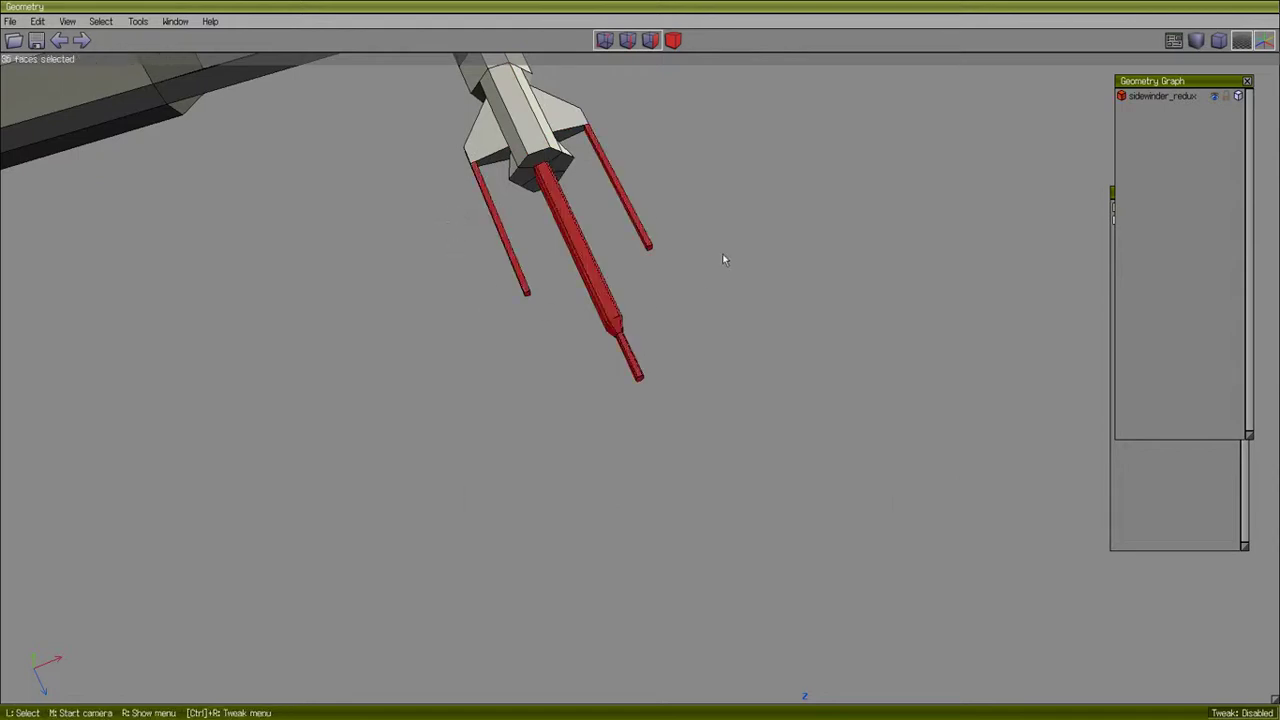
pyautogui.middleClick(722, 253)
pyautogui.click(719, 258)
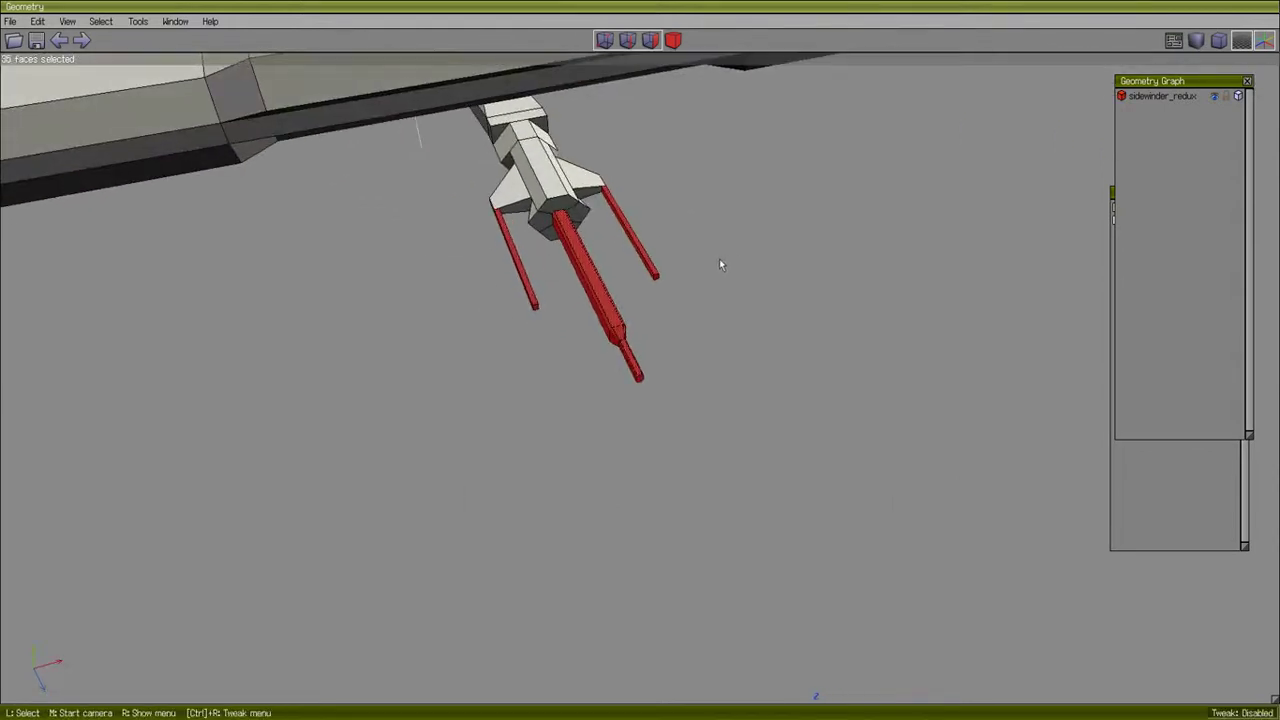
pyautogui.press('1')
pyautogui.middleClick(720, 259)
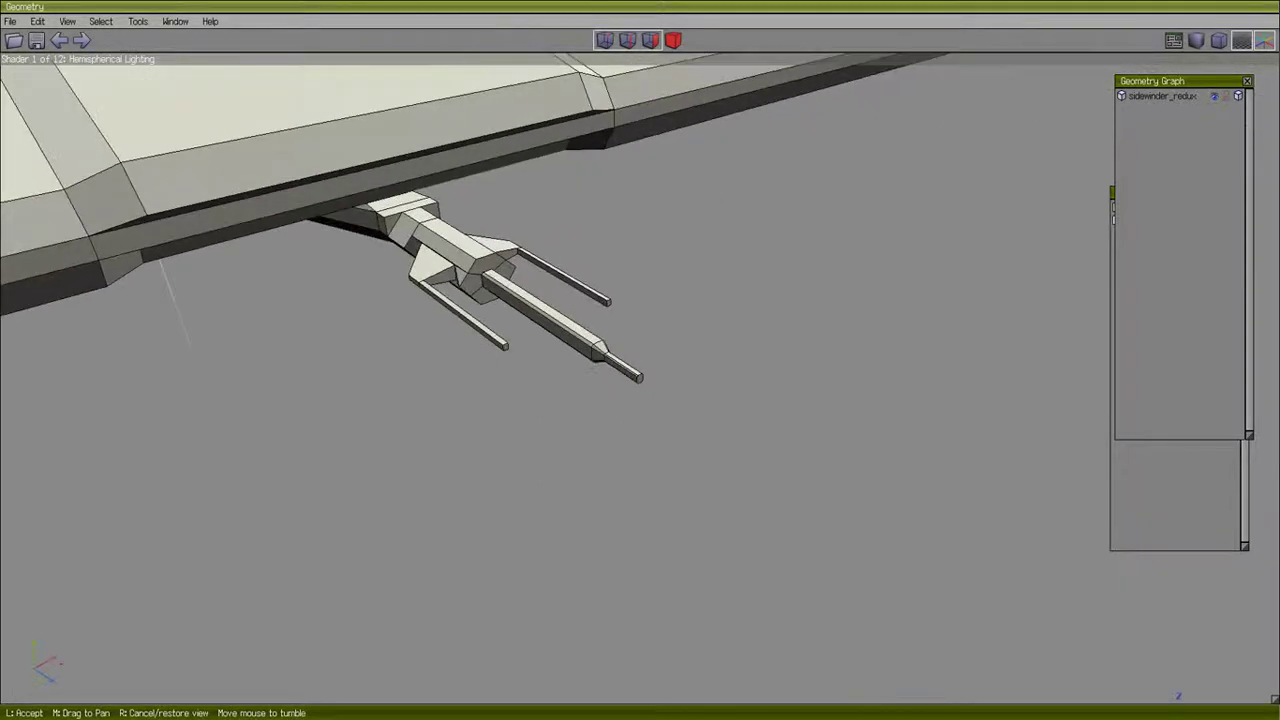
pyautogui.click(691, 369)
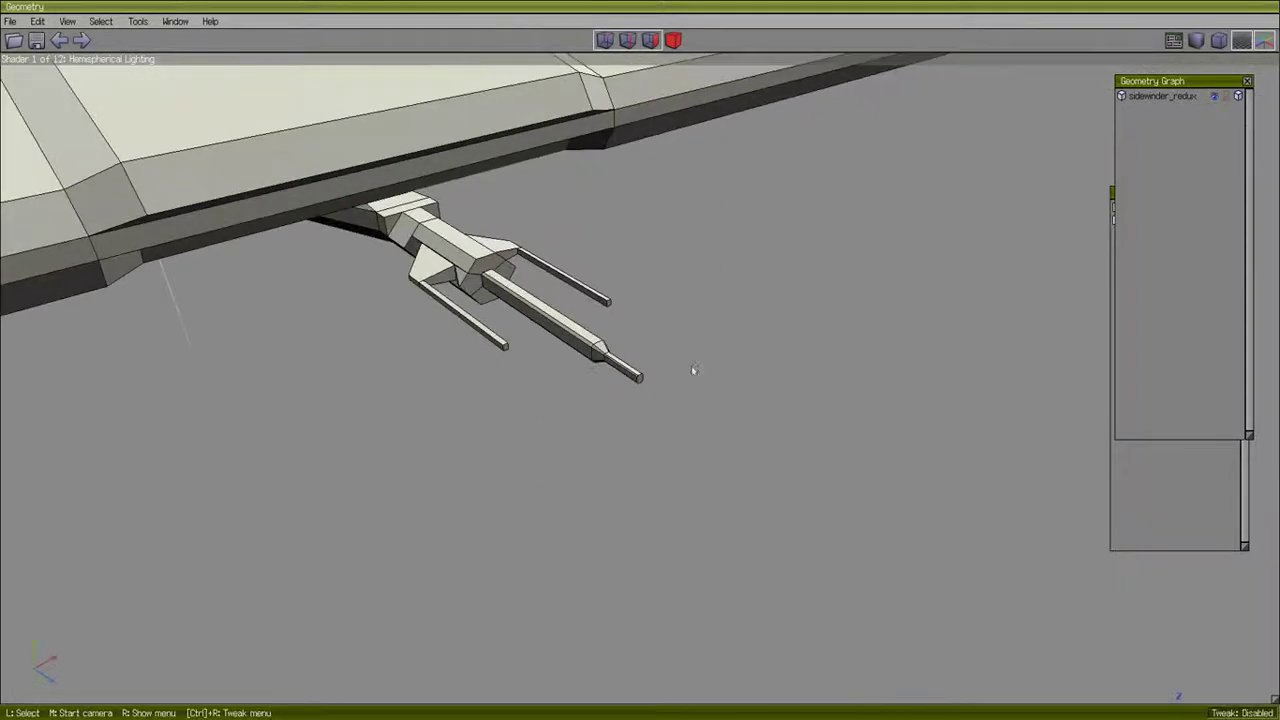
# Select the tip face of the gun's central barrel, grow the selection repeatedly over the barrel and gun body, and clear it.
pyautogui.middleClick(722, 305)
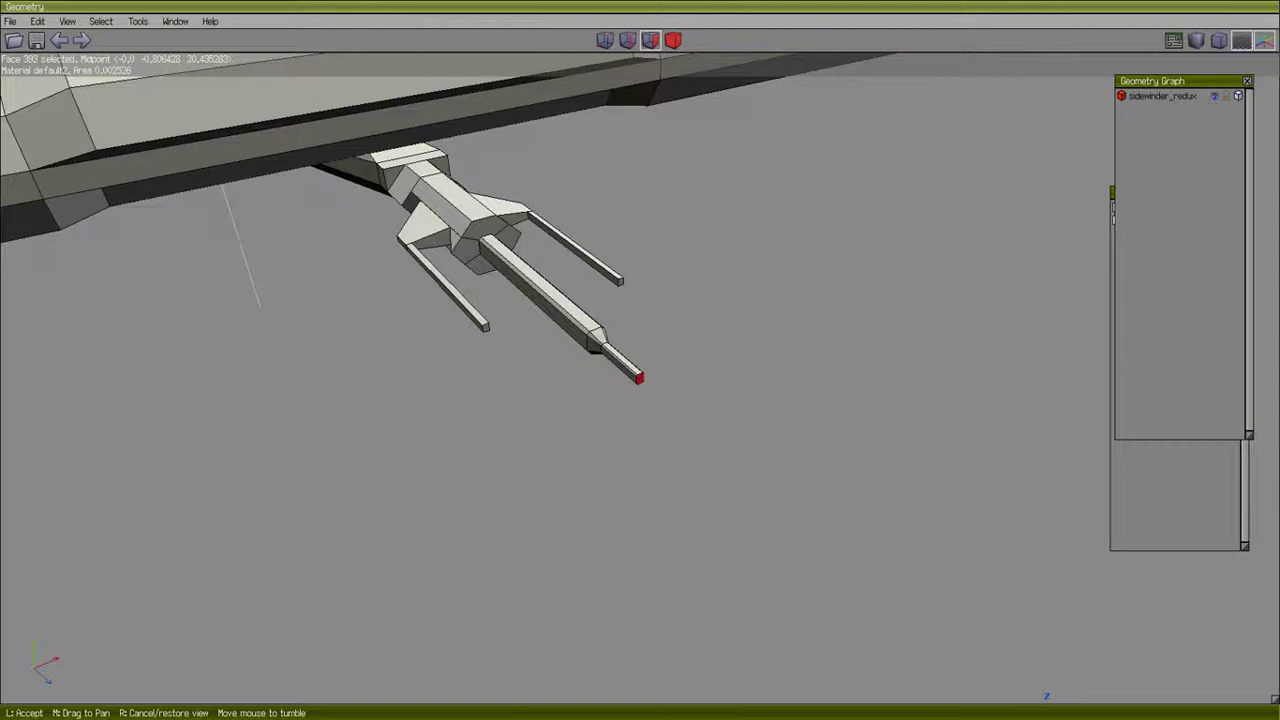
pyautogui.click(728, 308)
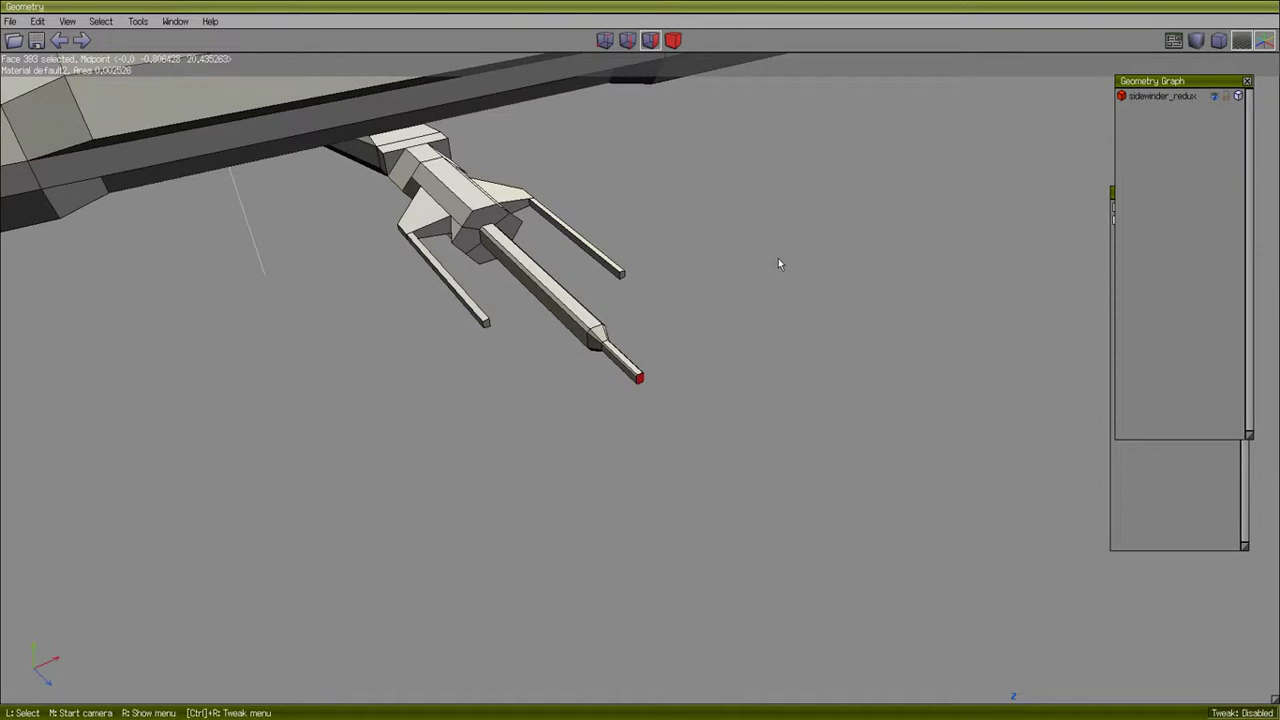
pyautogui.press('+')
pyautogui.press('+')
pyautogui.press('+')
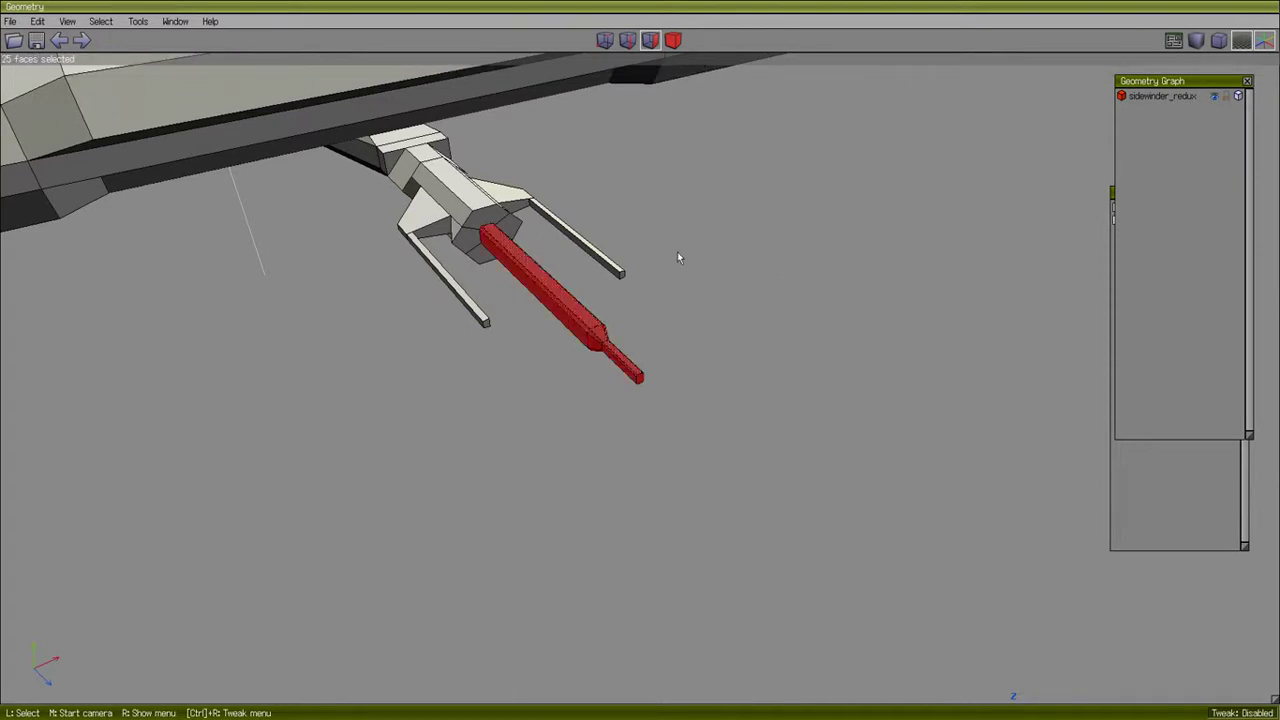
pyautogui.press('+')
pyautogui.press('+')
pyautogui.press('+')
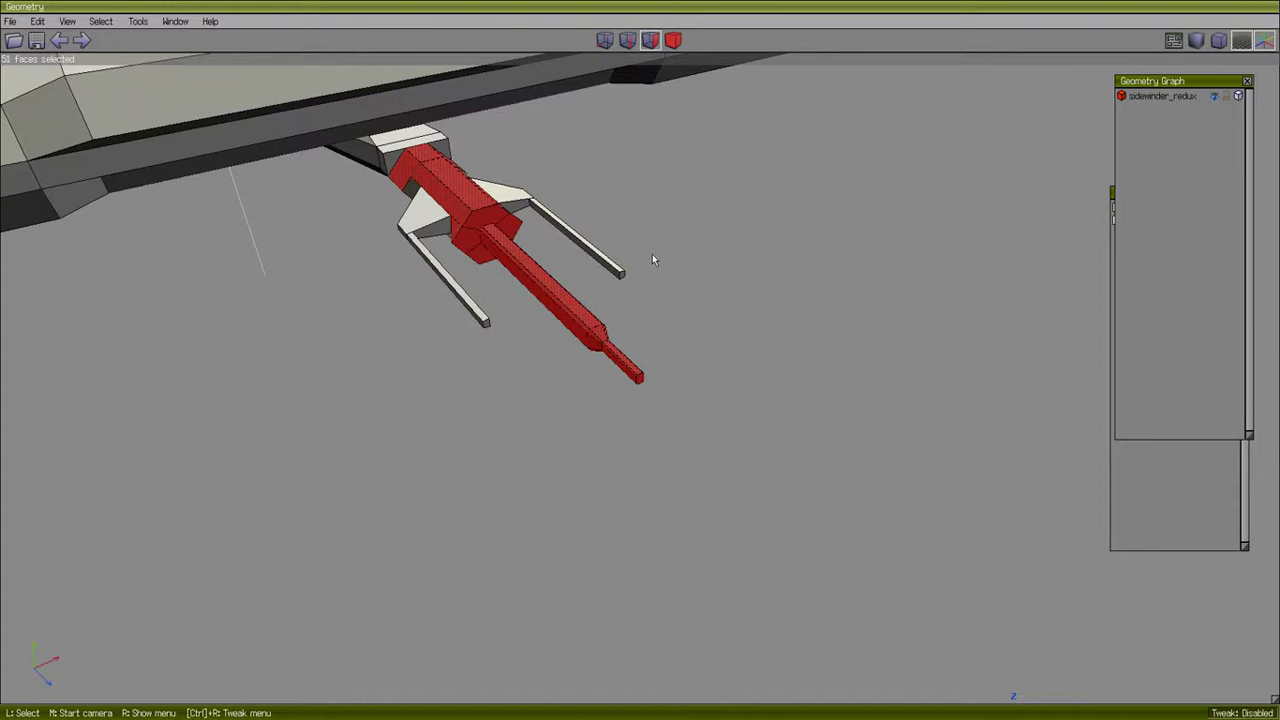
pyautogui.middleClick(652, 257)
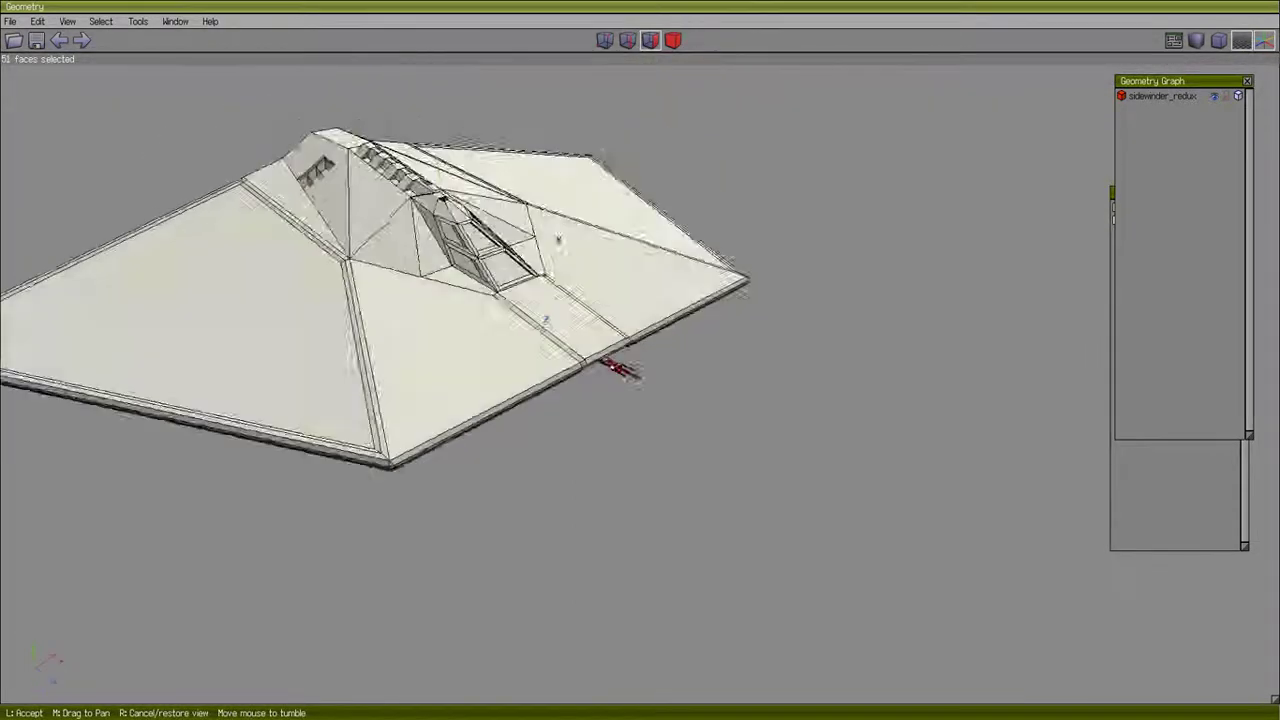
pyautogui.click(640, 338)
pyautogui.middleClick(828, 296)
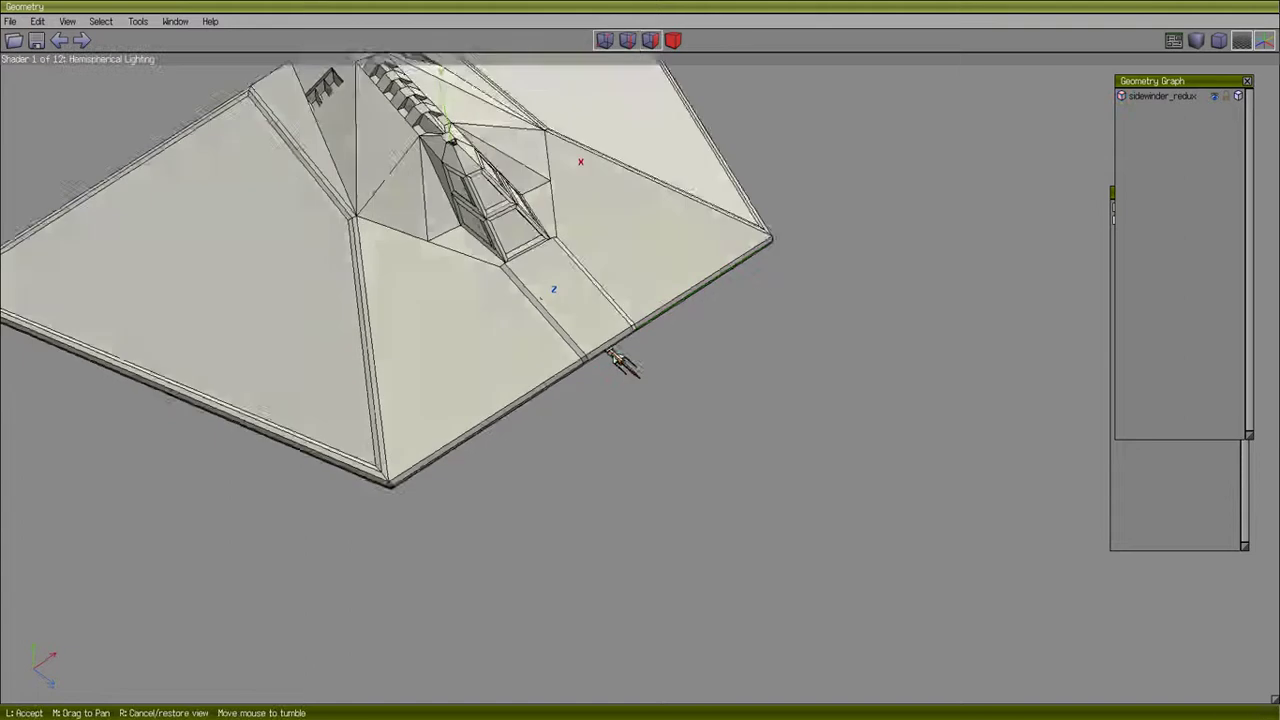
pyautogui.click(640, 360)
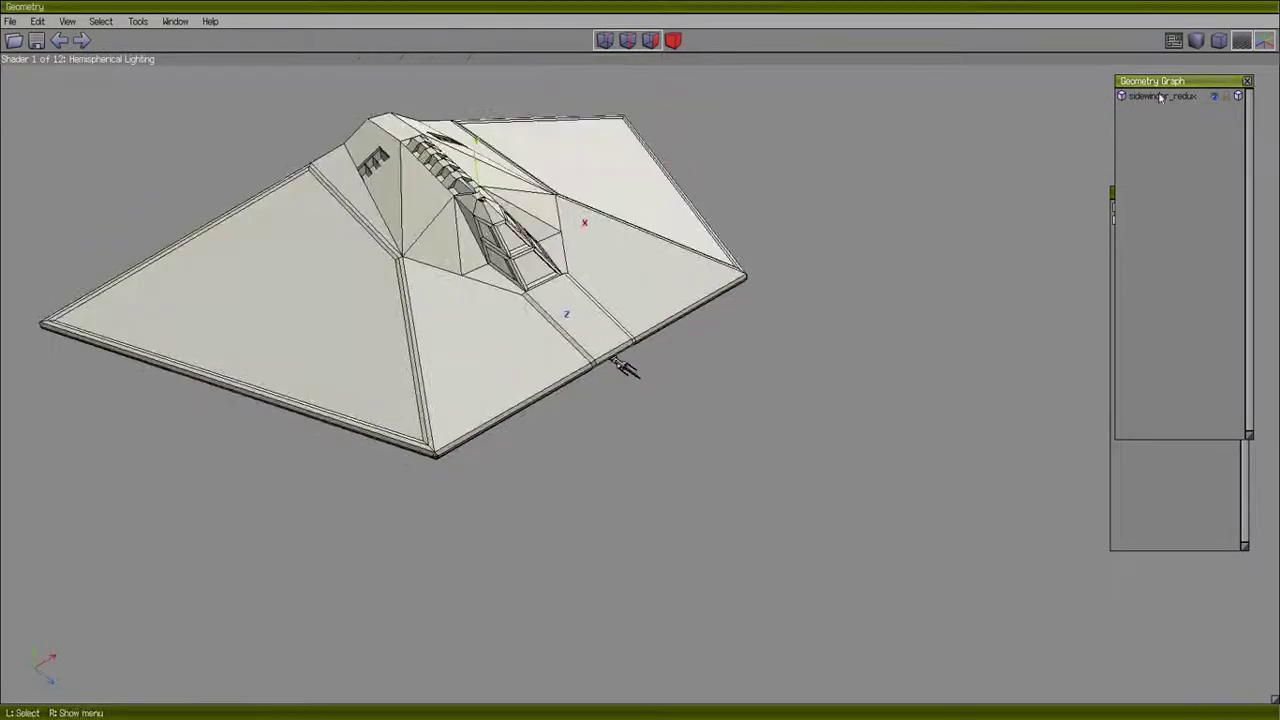
# Place the Geometry Graph and Outliner windows side by side and centre a close view on the ship's rear engine recess.
pyautogui.moveTo(1160, 87); pyautogui.dragTo(996, 129)
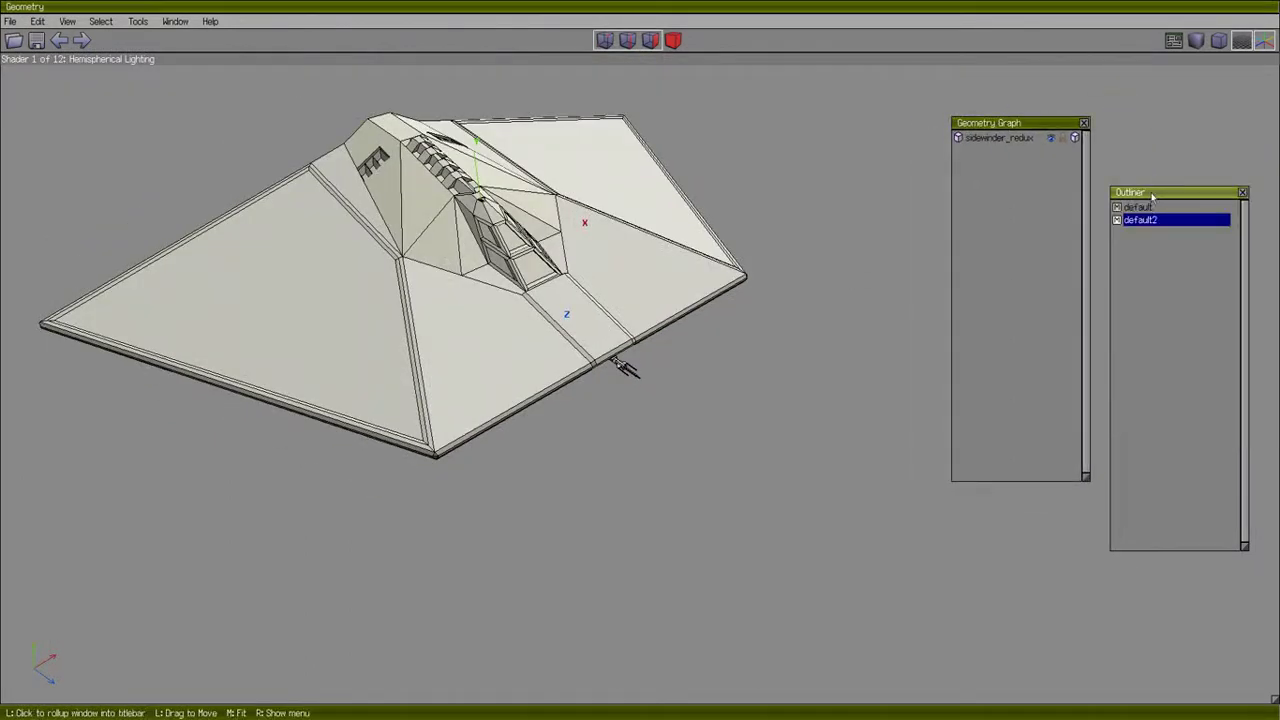
pyautogui.moveTo(1157, 197); pyautogui.dragTo(1160, 126)
pyautogui.middleClick(660, 223)
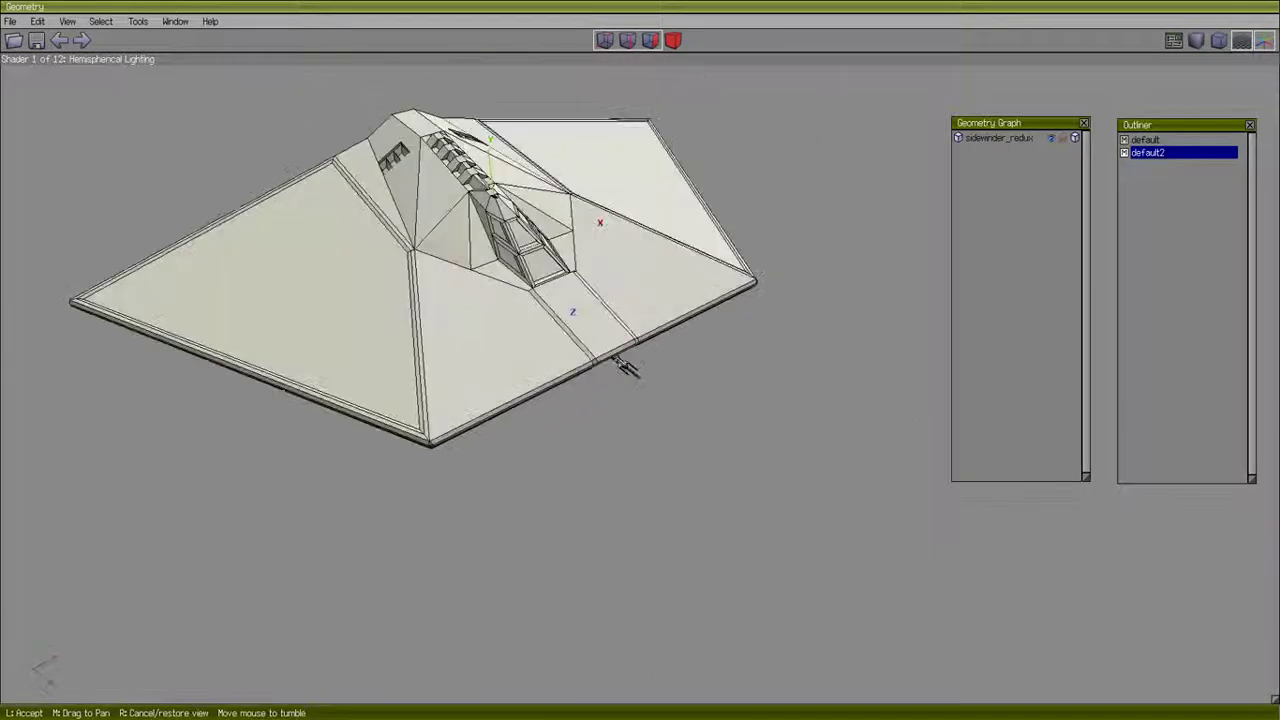
pyautogui.click(533, 319)
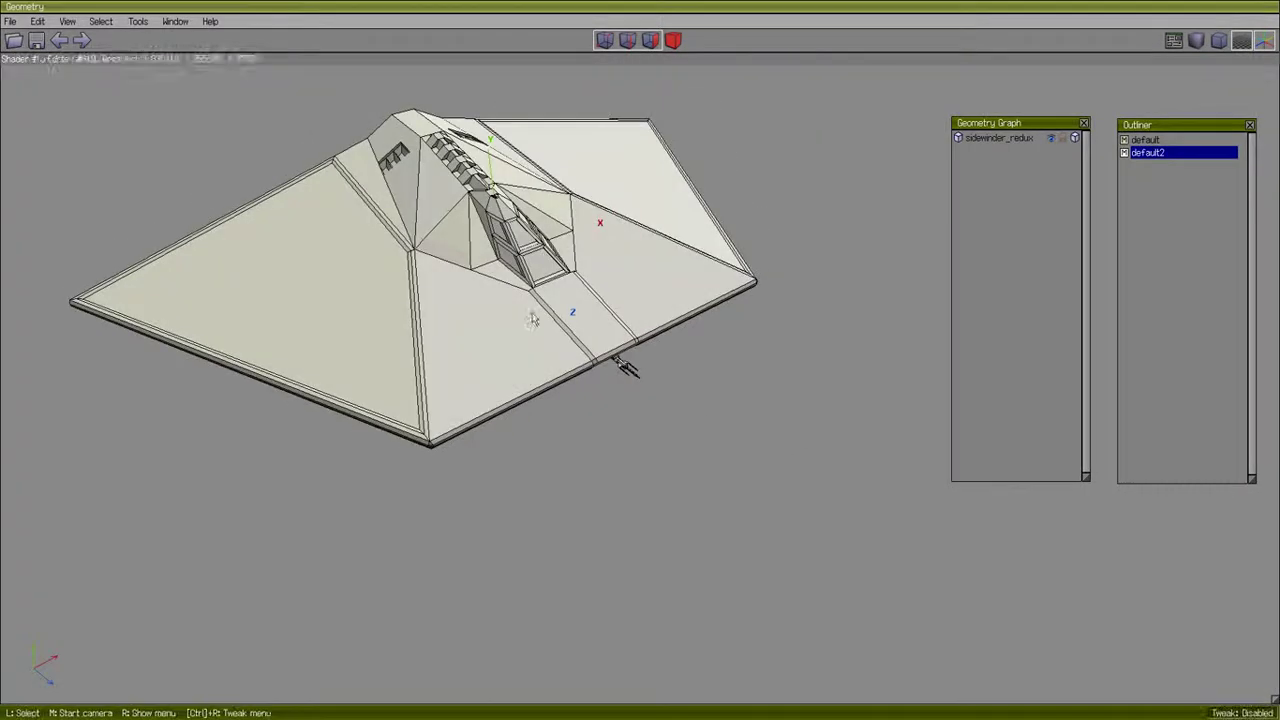
pyautogui.click(623, 366)
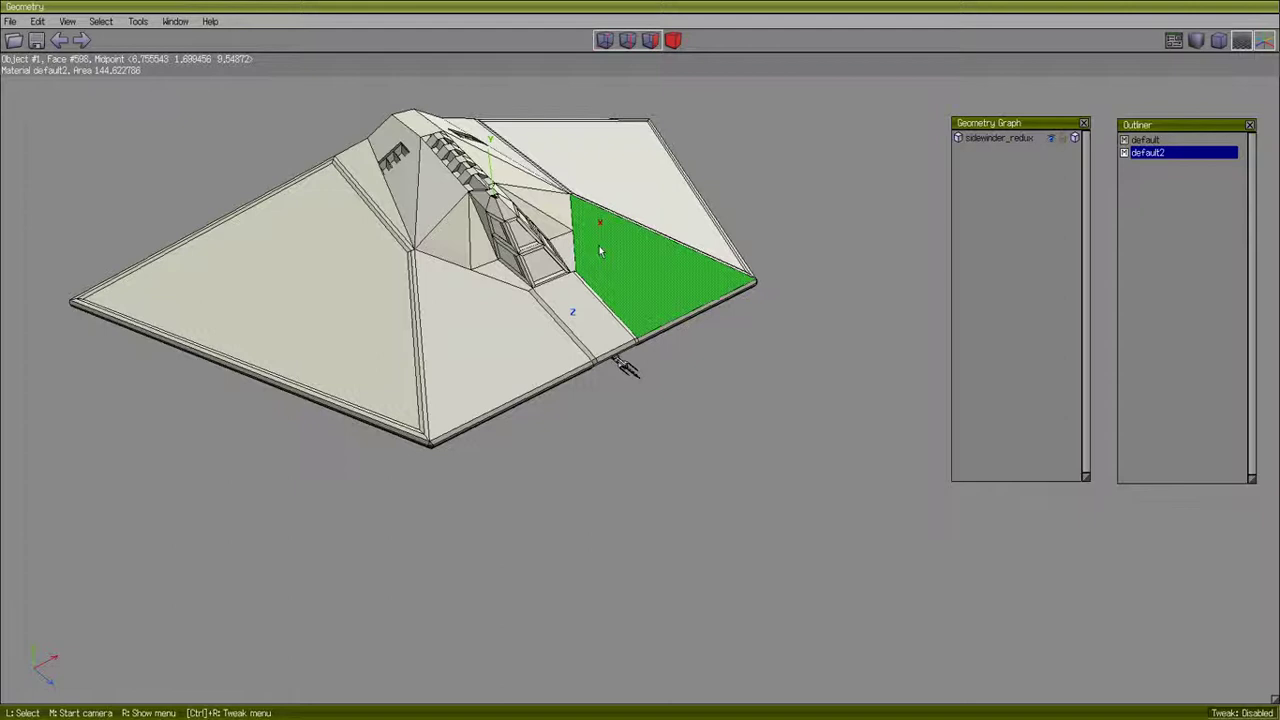
pyautogui.middleClick(624, 367)
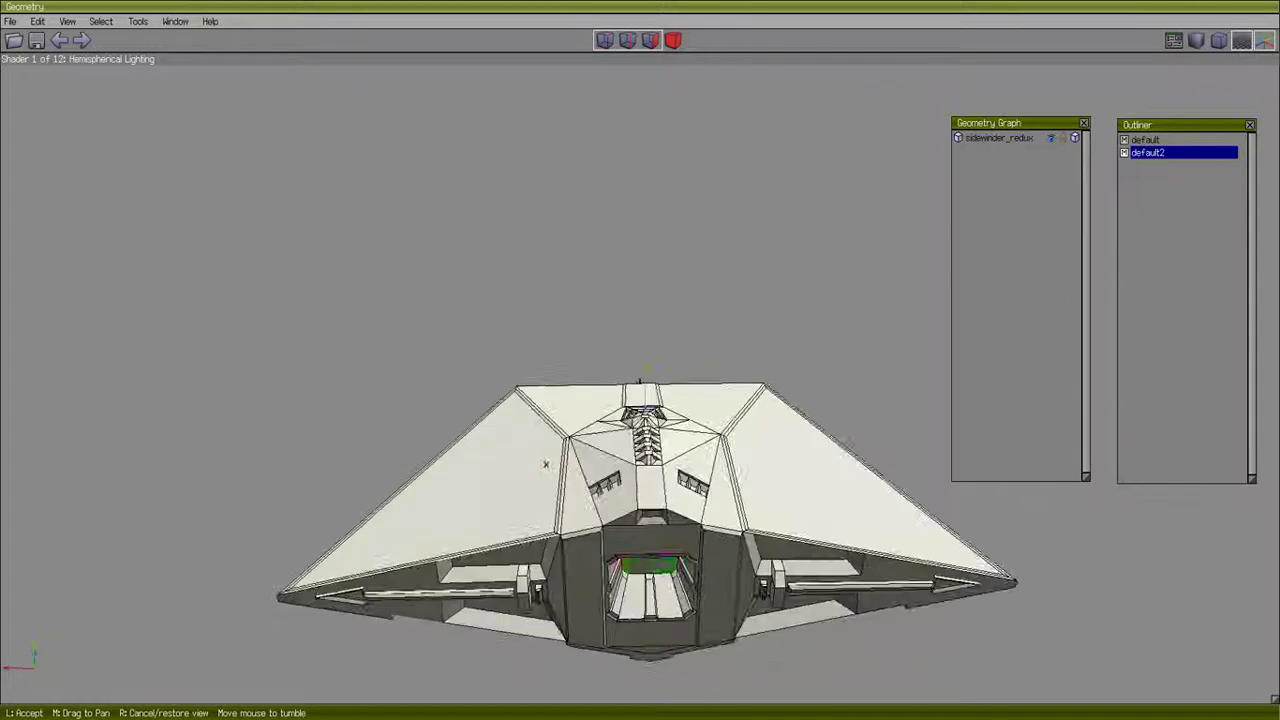
pyautogui.click(643, 568)
pyautogui.press('a')
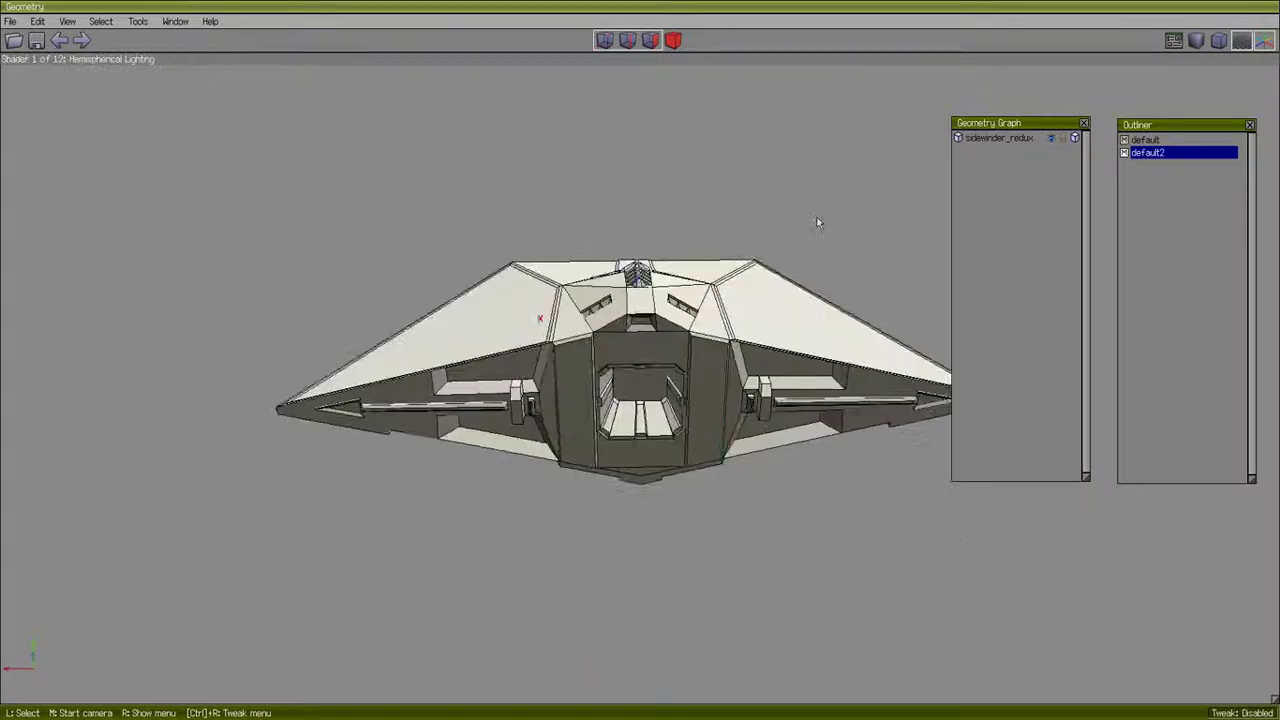
pyautogui.middleClick(817, 222)
pyautogui.scroll(8, 817, 222)
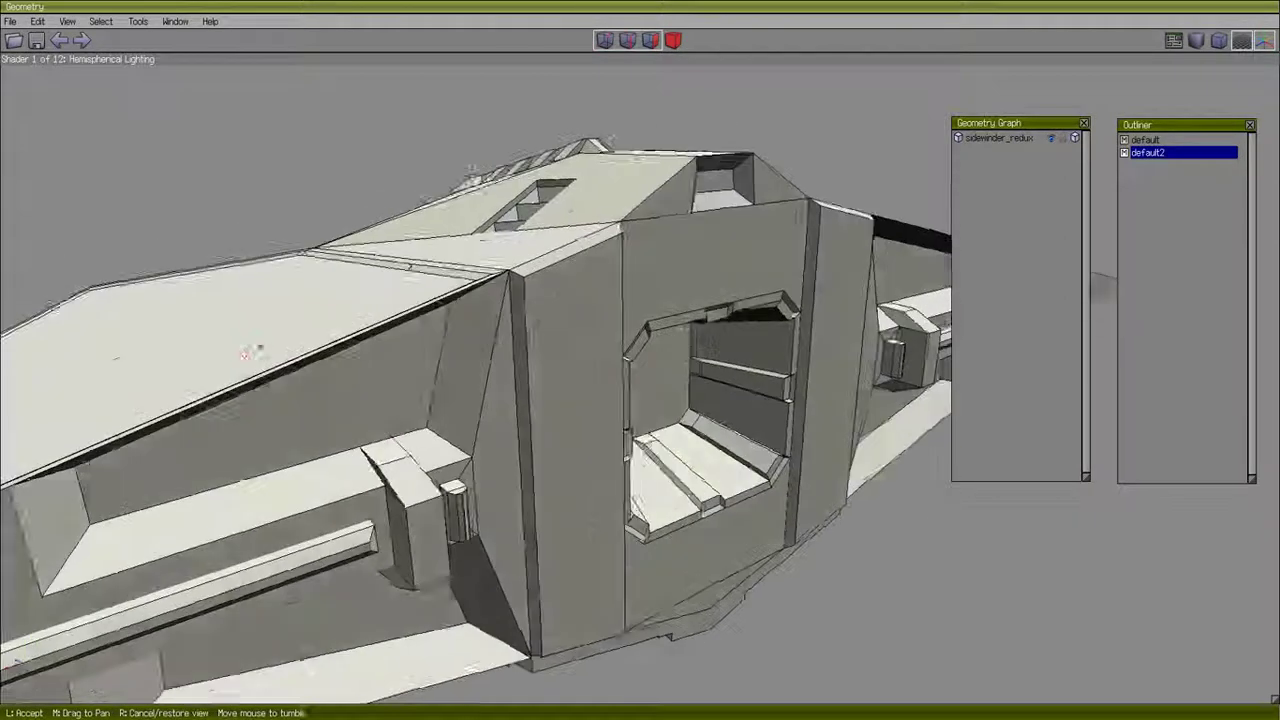
pyautogui.click(655, 386)
# Select the back, side and floor faces inside the rear engine recess individually, and clear the selection.
pyautogui.click(653, 382)
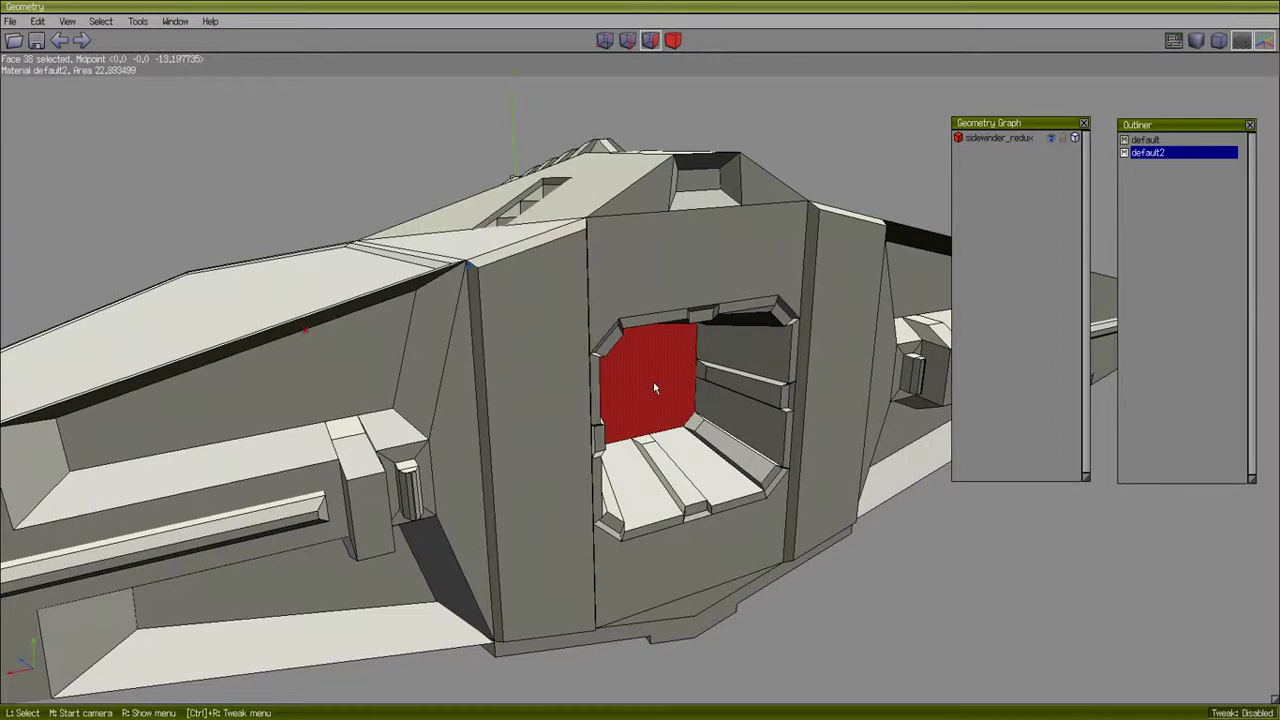
pyautogui.click(658, 388)
pyautogui.click(667, 400)
pyautogui.click(725, 352)
pyautogui.click(735, 412)
pyautogui.click(703, 456)
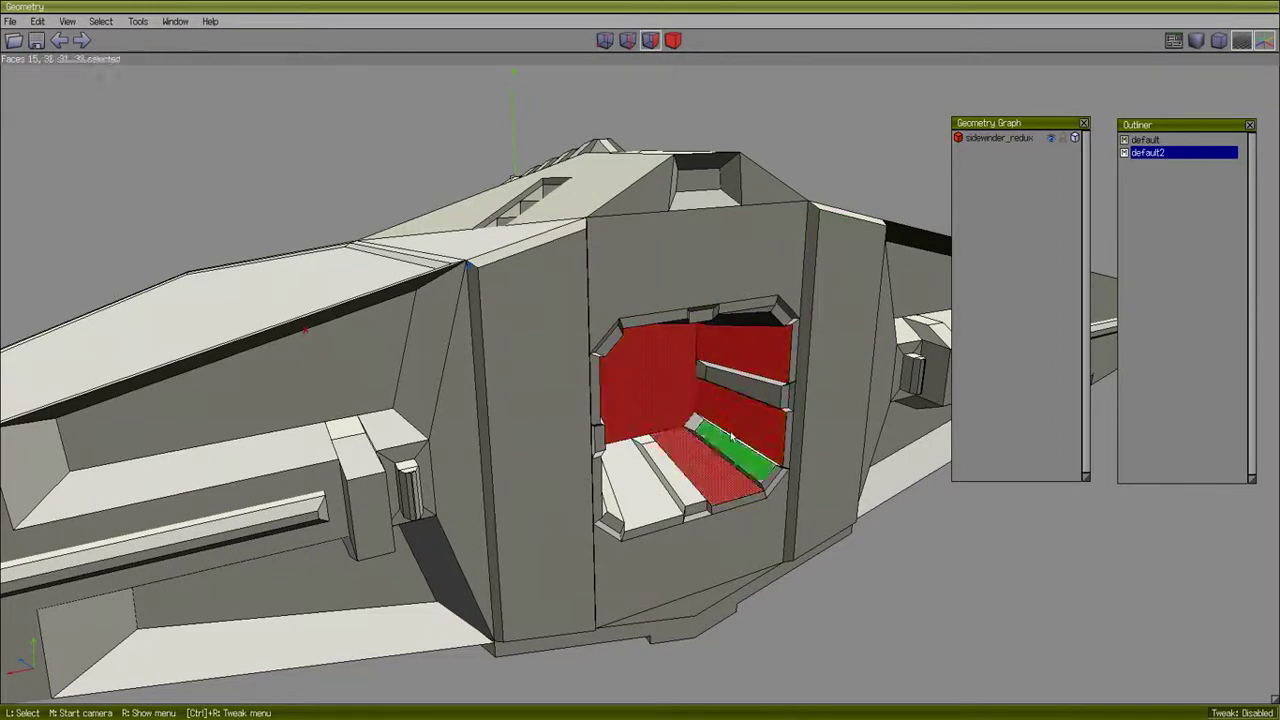
pyautogui.click(746, 349)
pyautogui.moveTo(743, 350)
pyautogui.mouseDown()
pyautogui.moveTo(743, 418)
pyautogui.moveTo(615, 495)
pyautogui.moveTo(578, 416)
pyautogui.mouseUp()
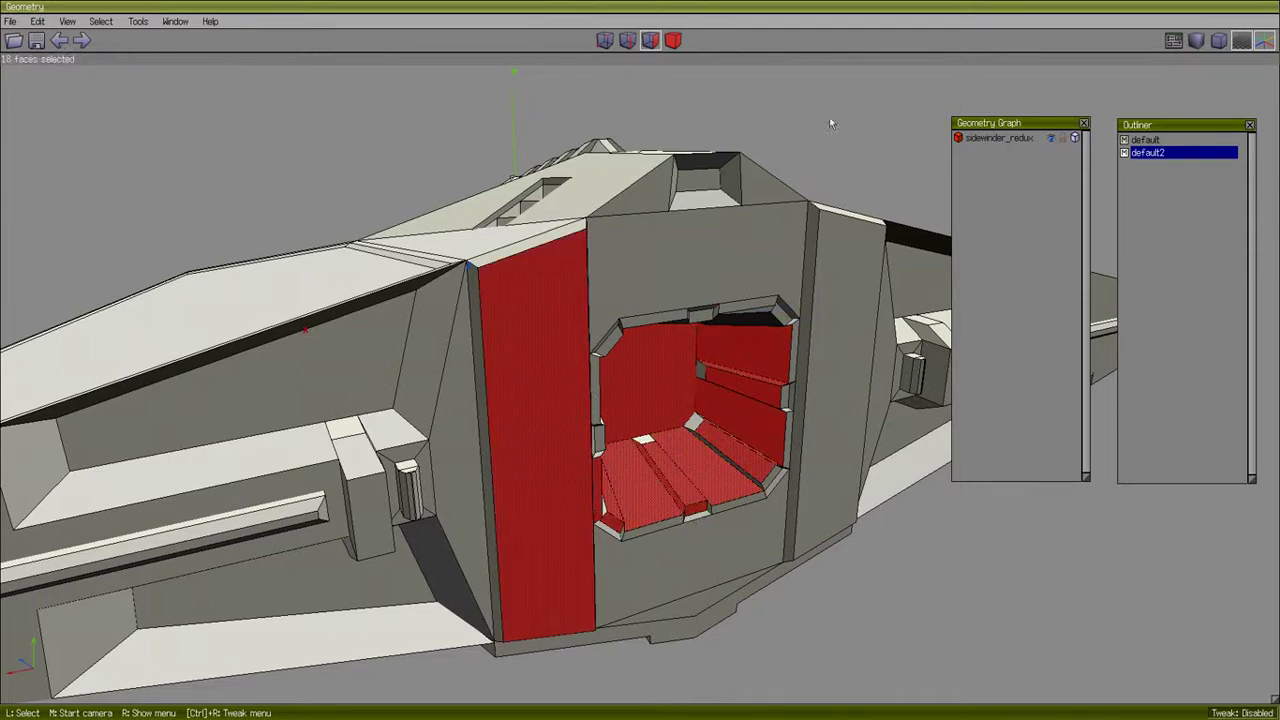
pyautogui.press('space')
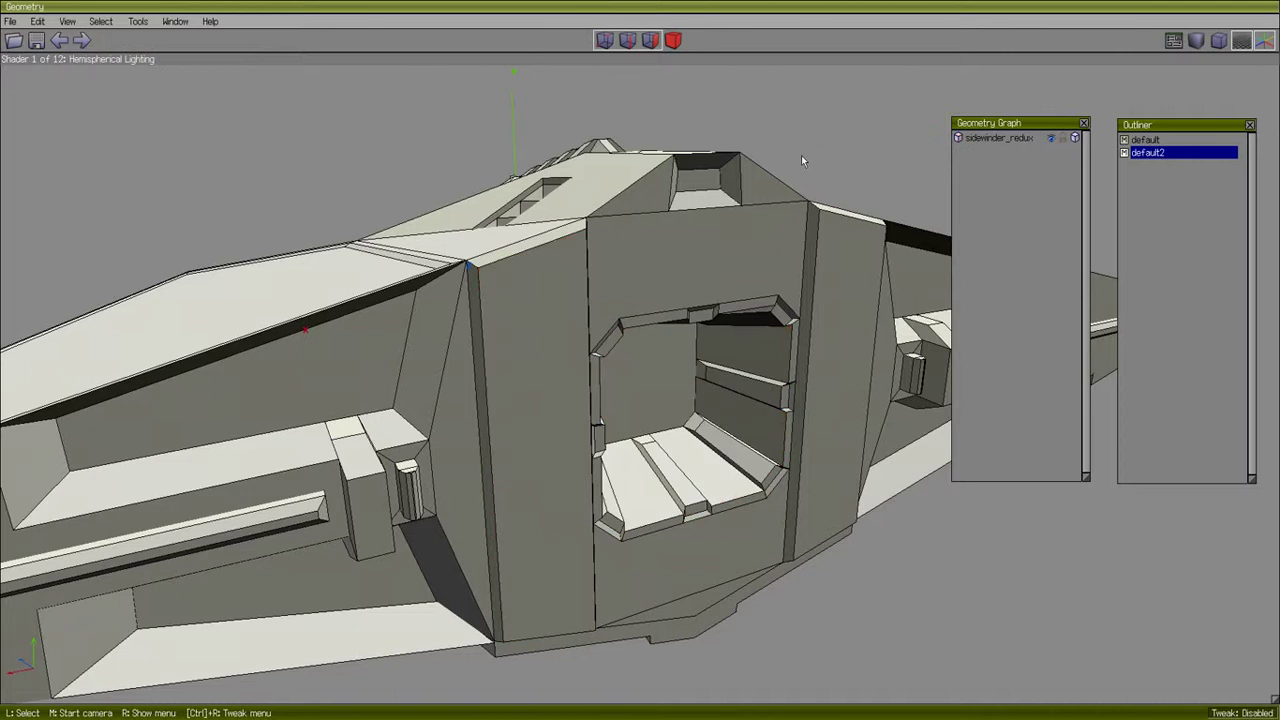
# Select the back face of the rear engine recess, grow the selection out to the surrounding rear panels, and clear it.
pyautogui.middleClick(801, 155)
pyautogui.click(673, 366)
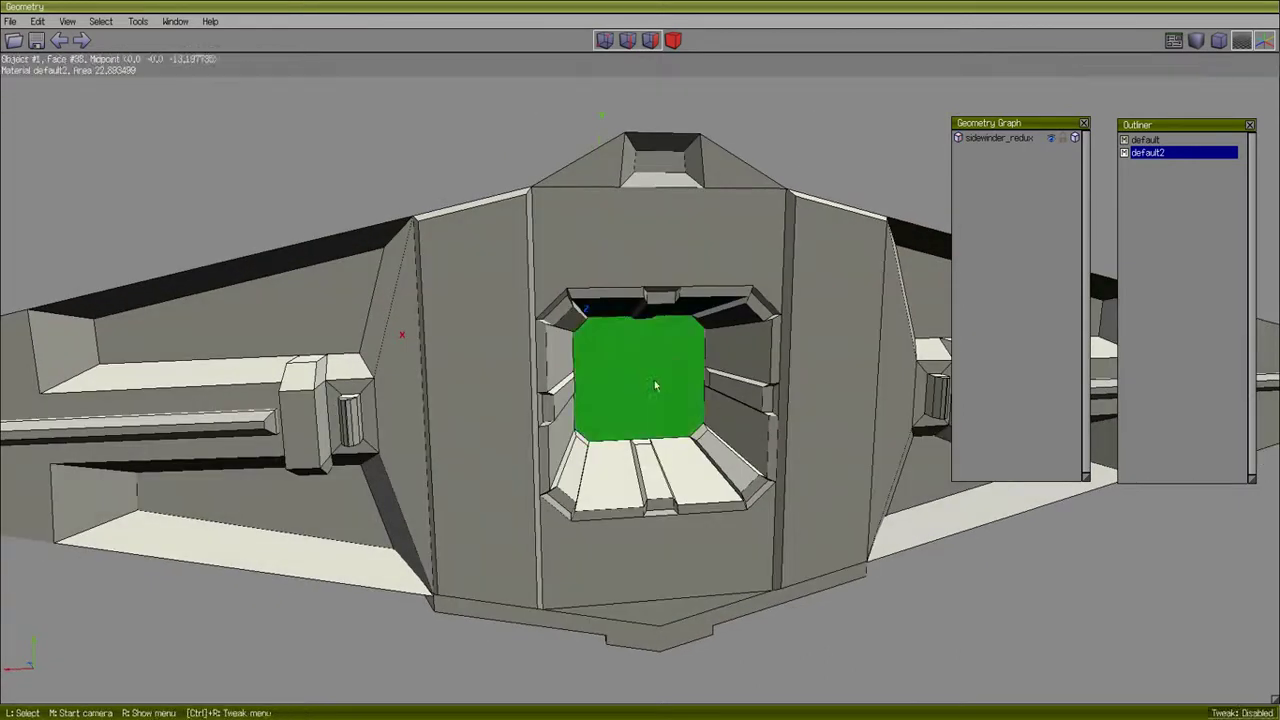
pyautogui.click(655, 385)
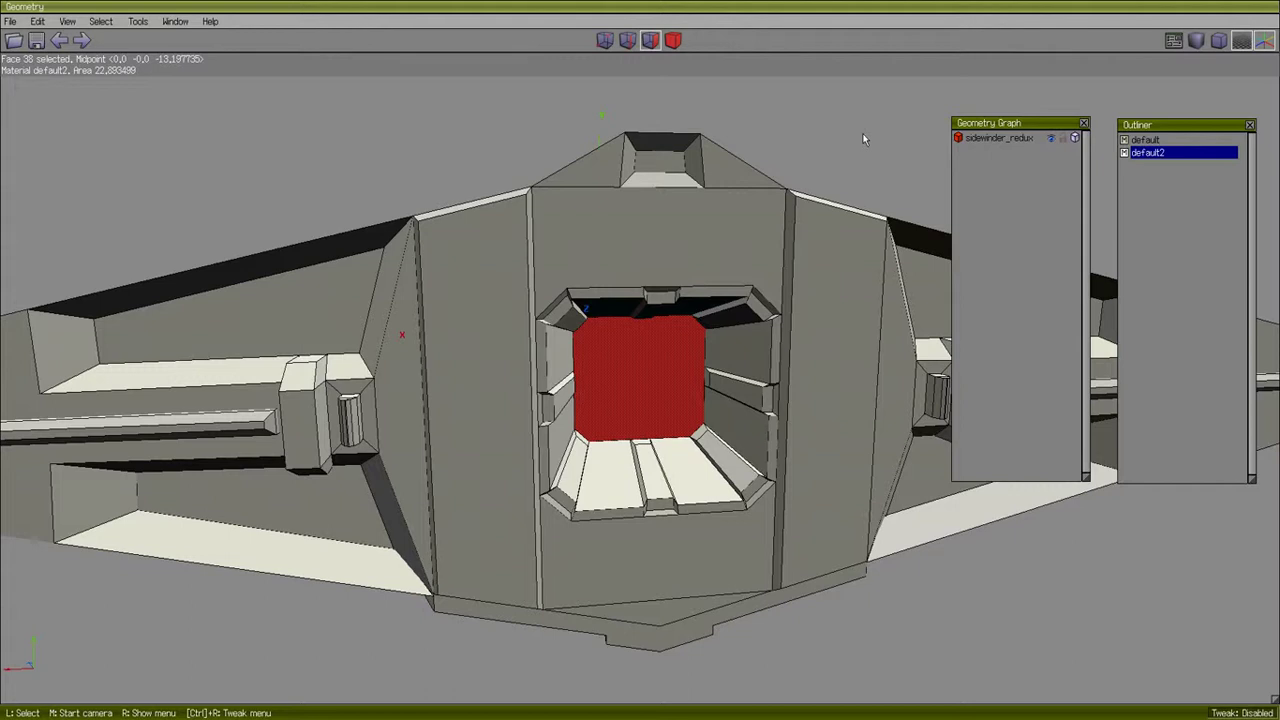
pyautogui.press('+')
pyautogui.press('+')
pyautogui.press('+')
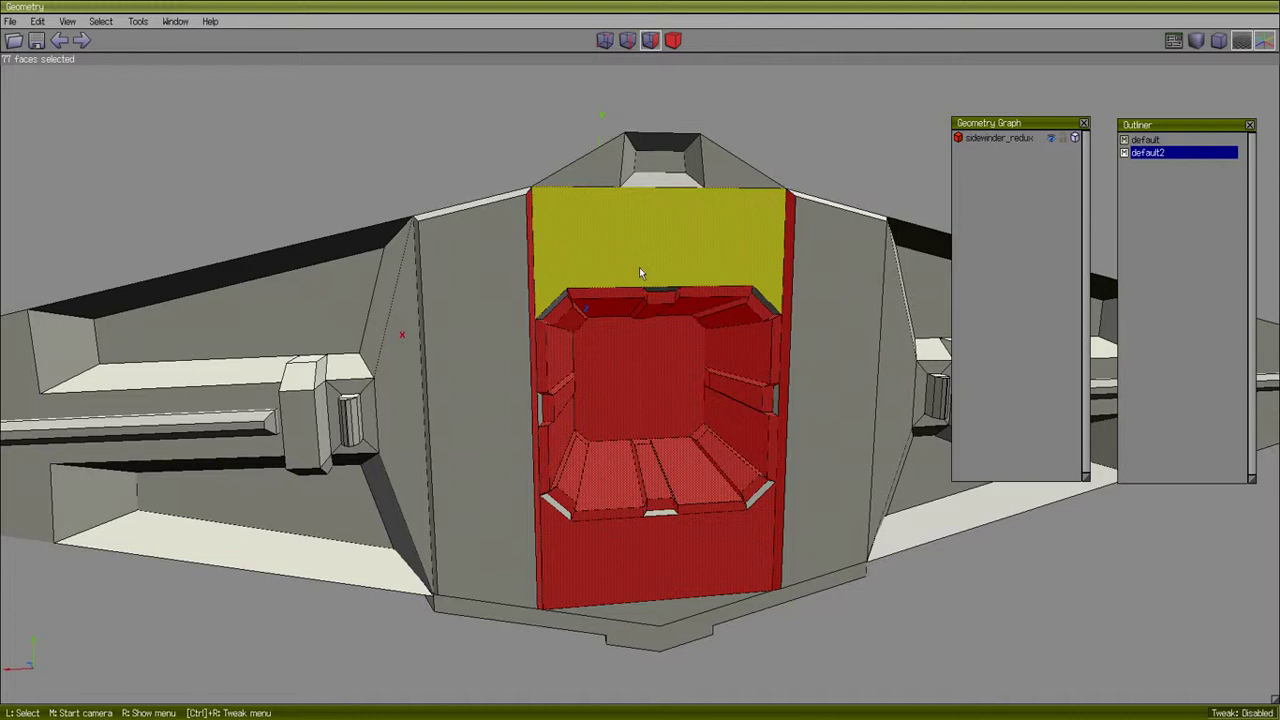
pyautogui.middleClick(846, 175)
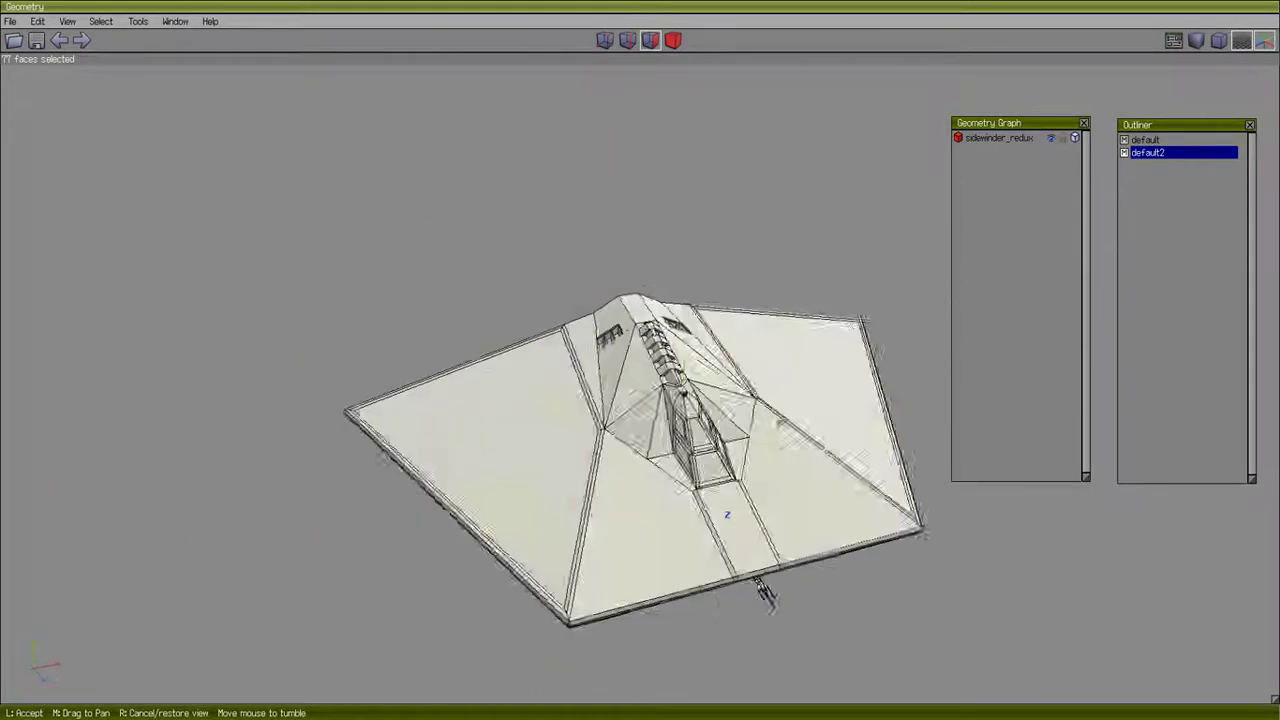
pyautogui.click(881, 184)
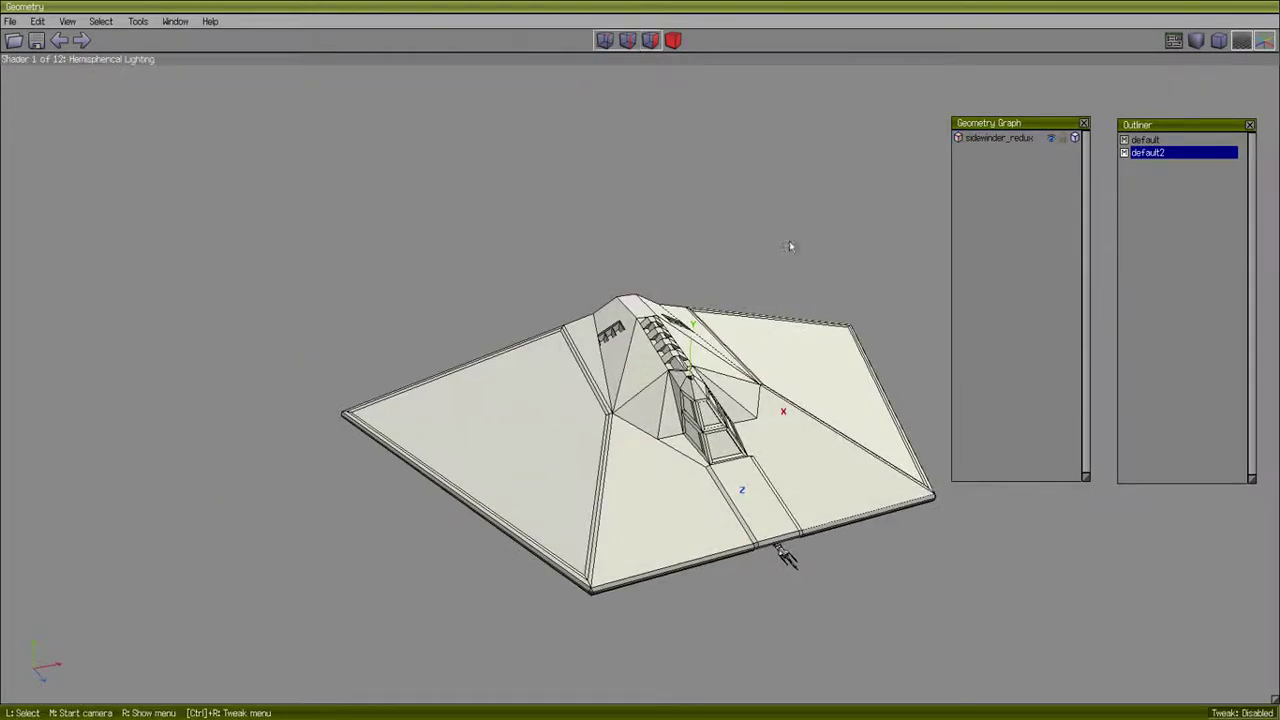
# View the ship from the front and above, and close the Geometry Graph window.
pyautogui.middleClick(778, 206)
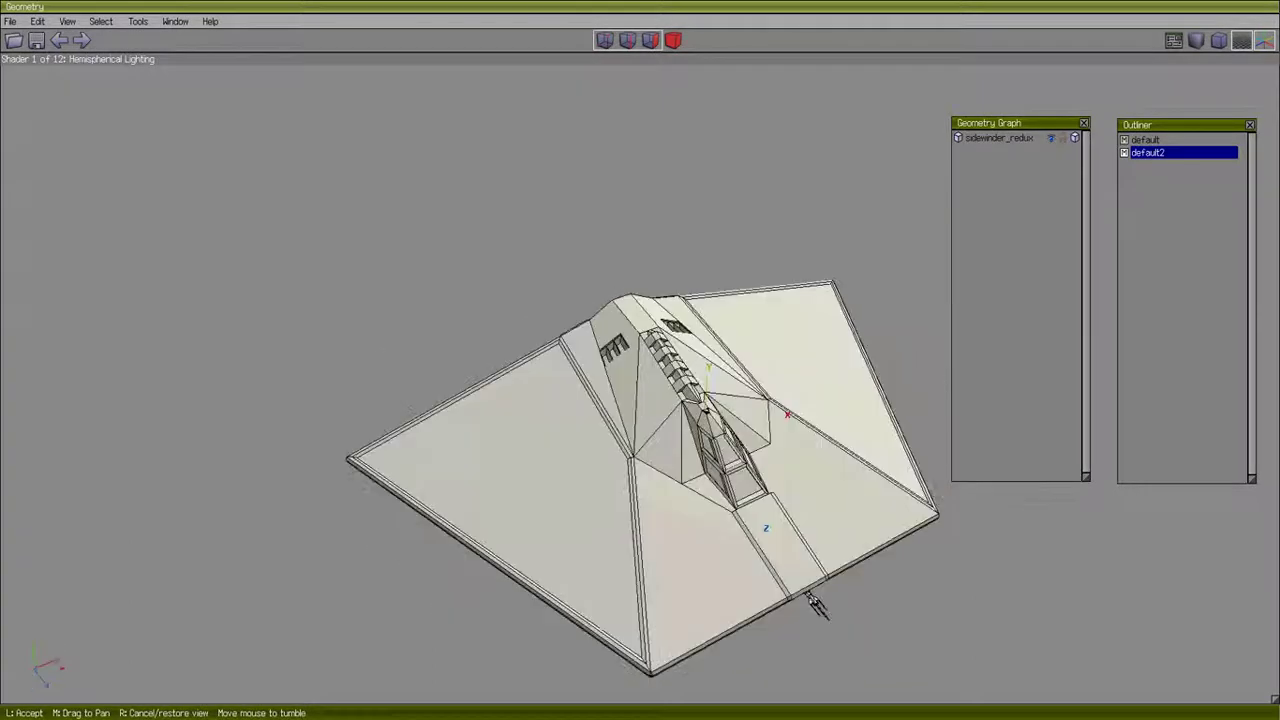
pyautogui.click(909, 151)
pyautogui.moveTo(1017, 125); pyautogui.dragTo(88, 118)
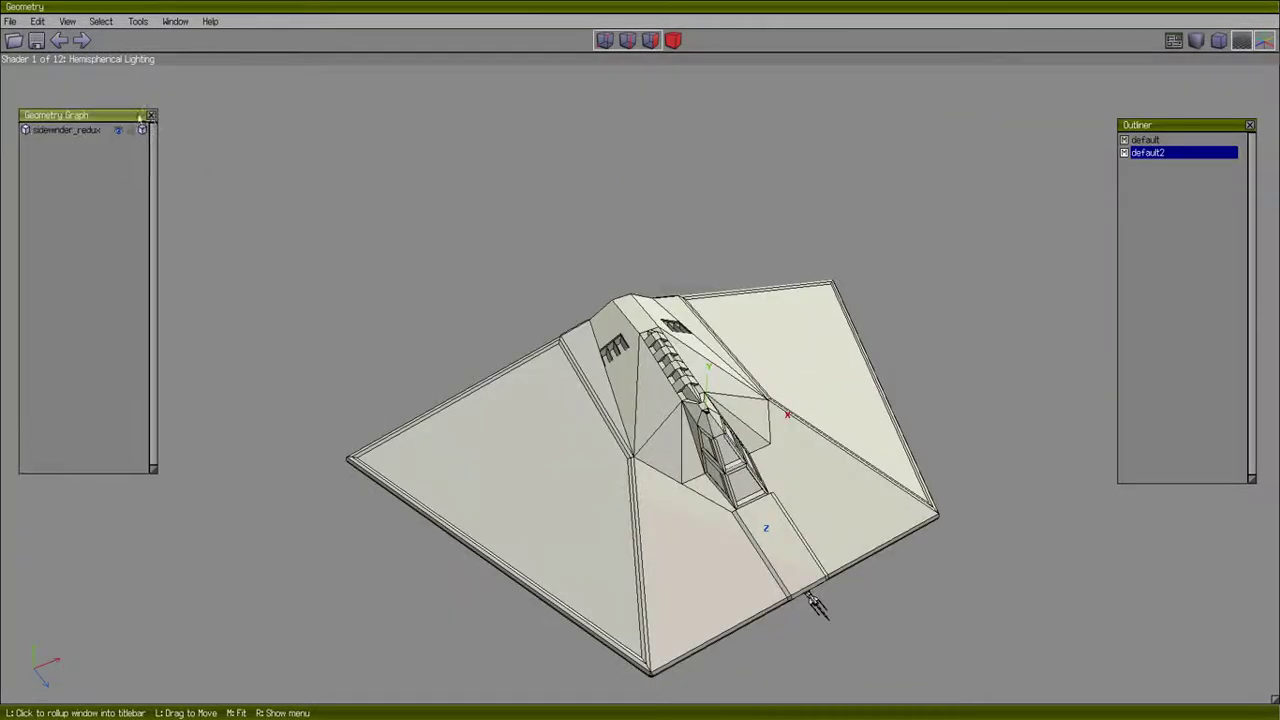
pyautogui.click(151, 115)
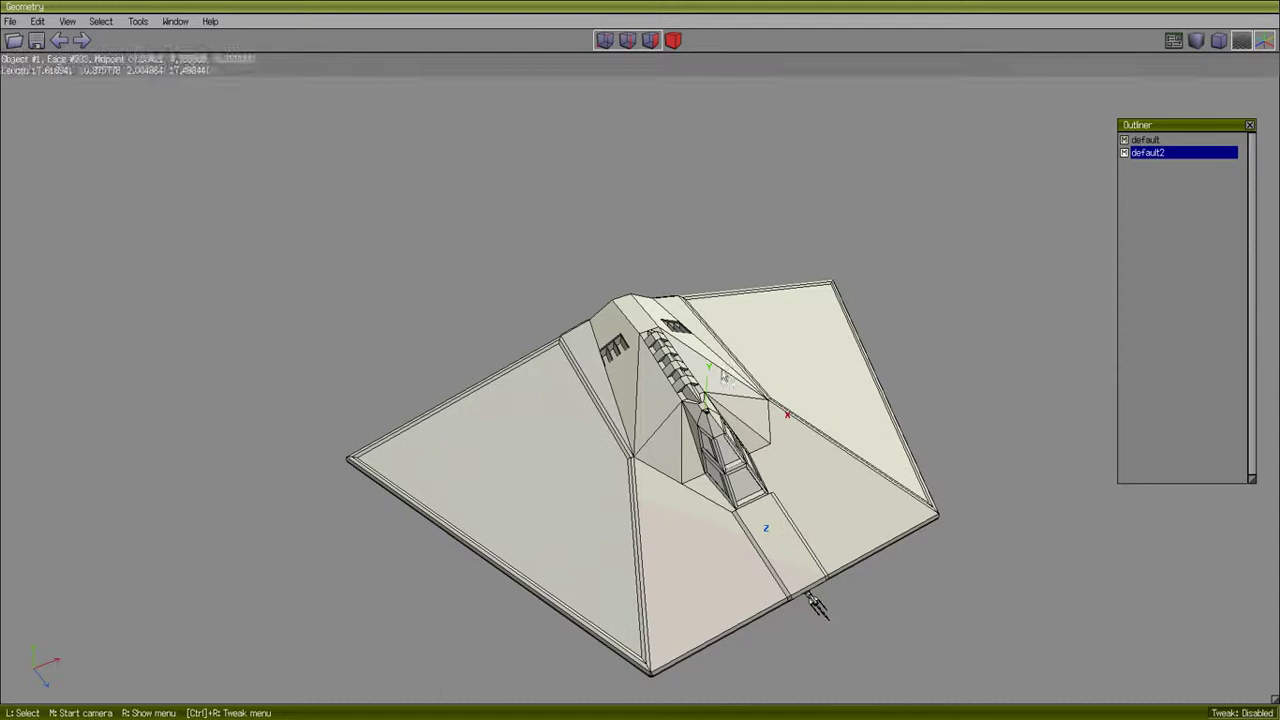
# Select the two vented faces on either side of the central ridge, and clear the selection.
pyautogui.click(631, 372)
pyautogui.click(666, 320)
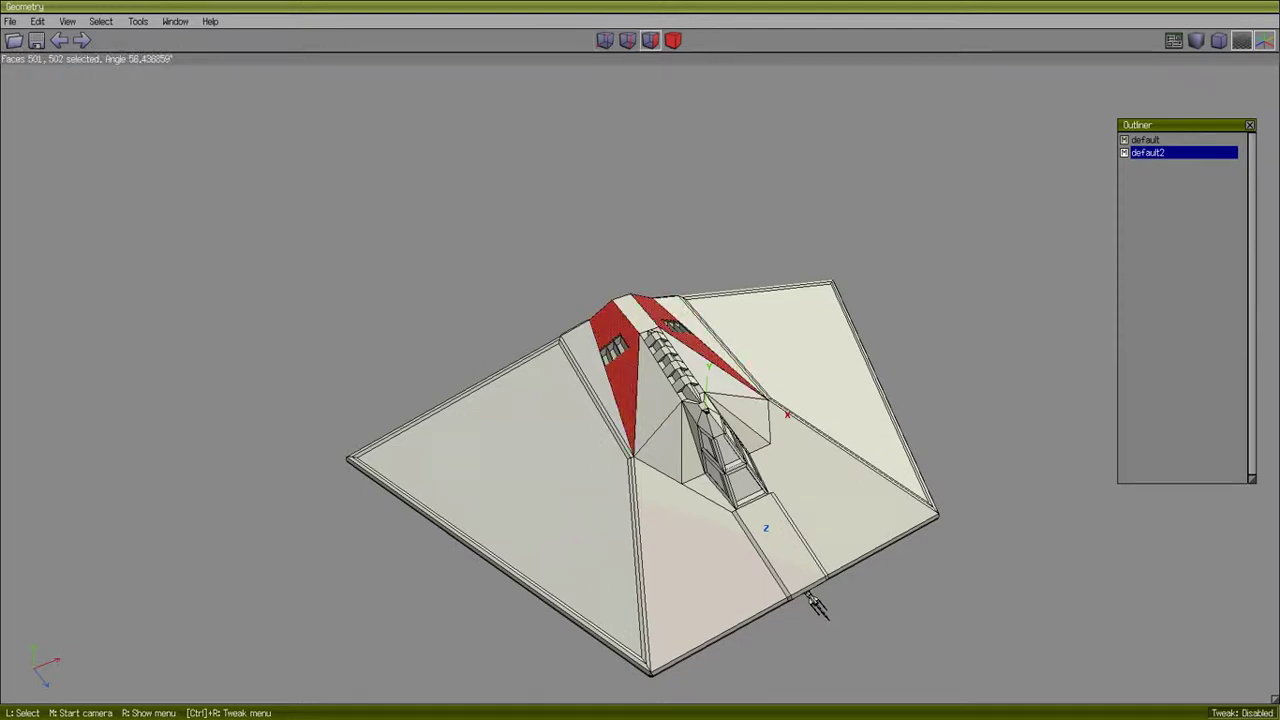
pyautogui.middleClick(796, 391)
pyautogui.click(796, 391)
pyautogui.press('space')
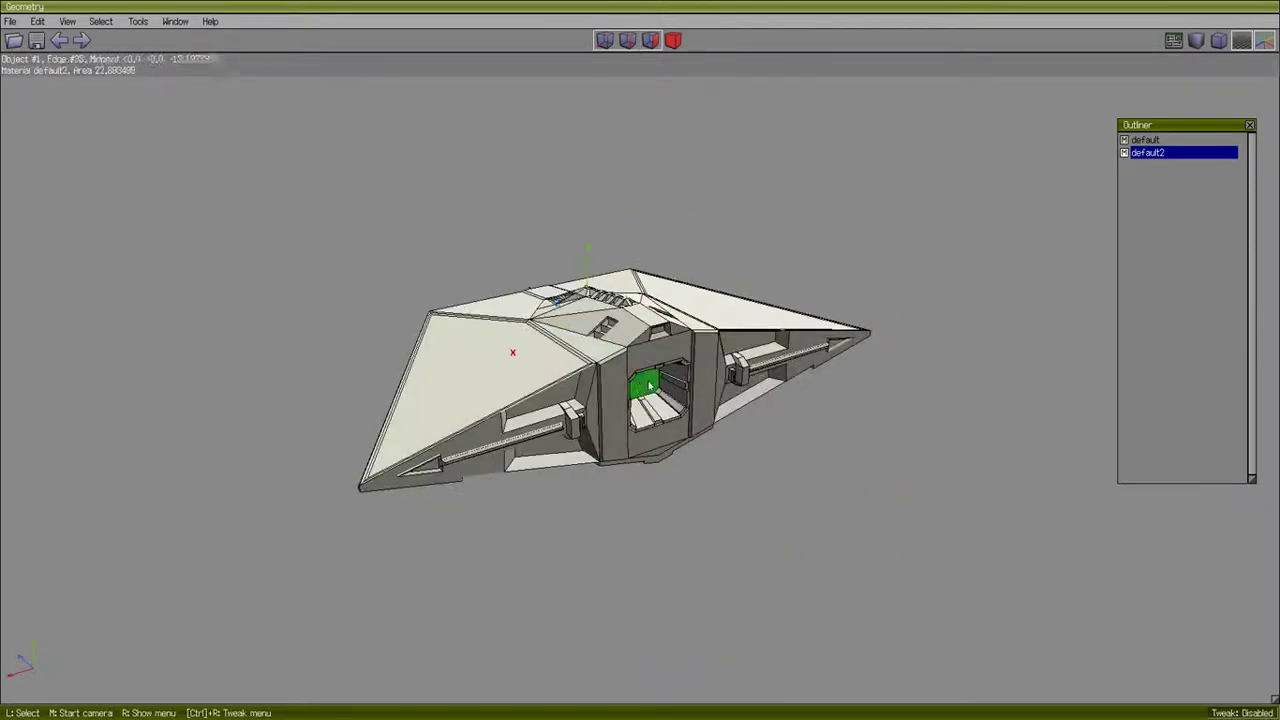
# Select the back face of the rear engine recess and grow the selection over its inner walls, floor and ceiling.
pyautogui.middleClick(914, 235)
pyautogui.scroll(5, 914, 235)
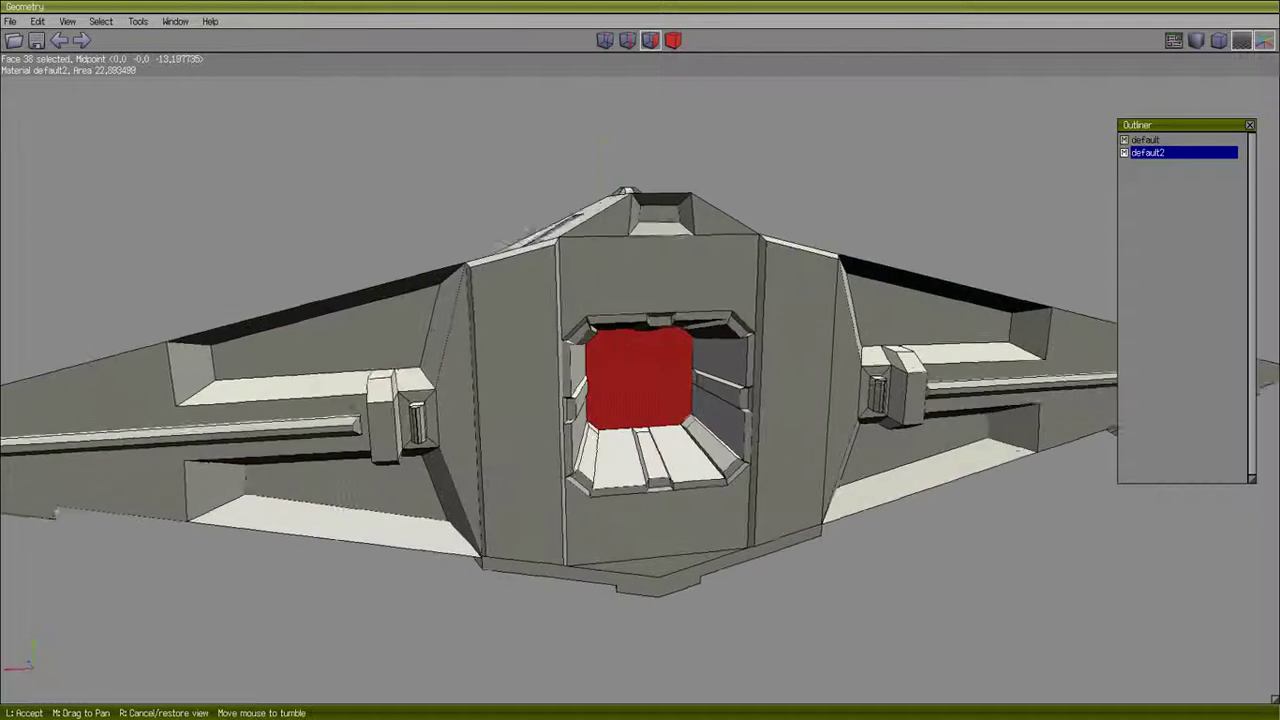
pyautogui.click(914, 235)
pyautogui.press('+')
pyautogui.press('+')
pyautogui.press('+')
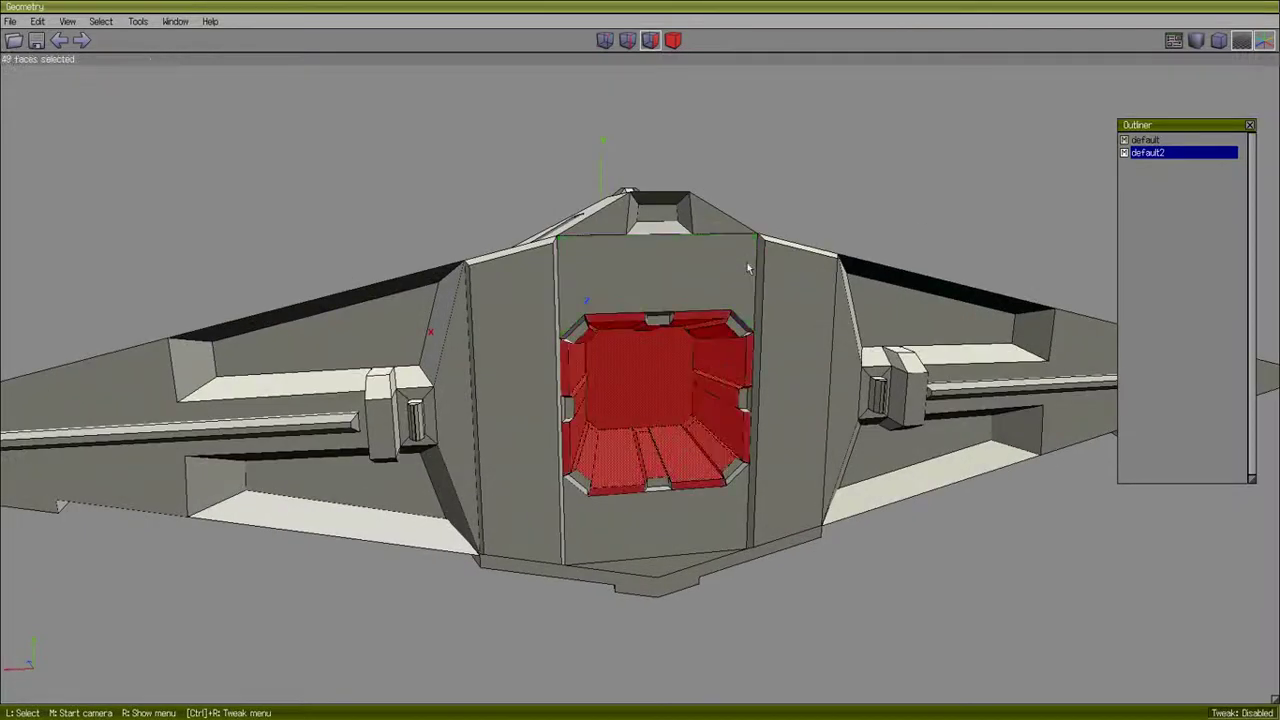
# Extend the selection to the recess rim without the surrounding rear panels and vertical edge strips, and store the selection.
pyautogui.click(744, 268)
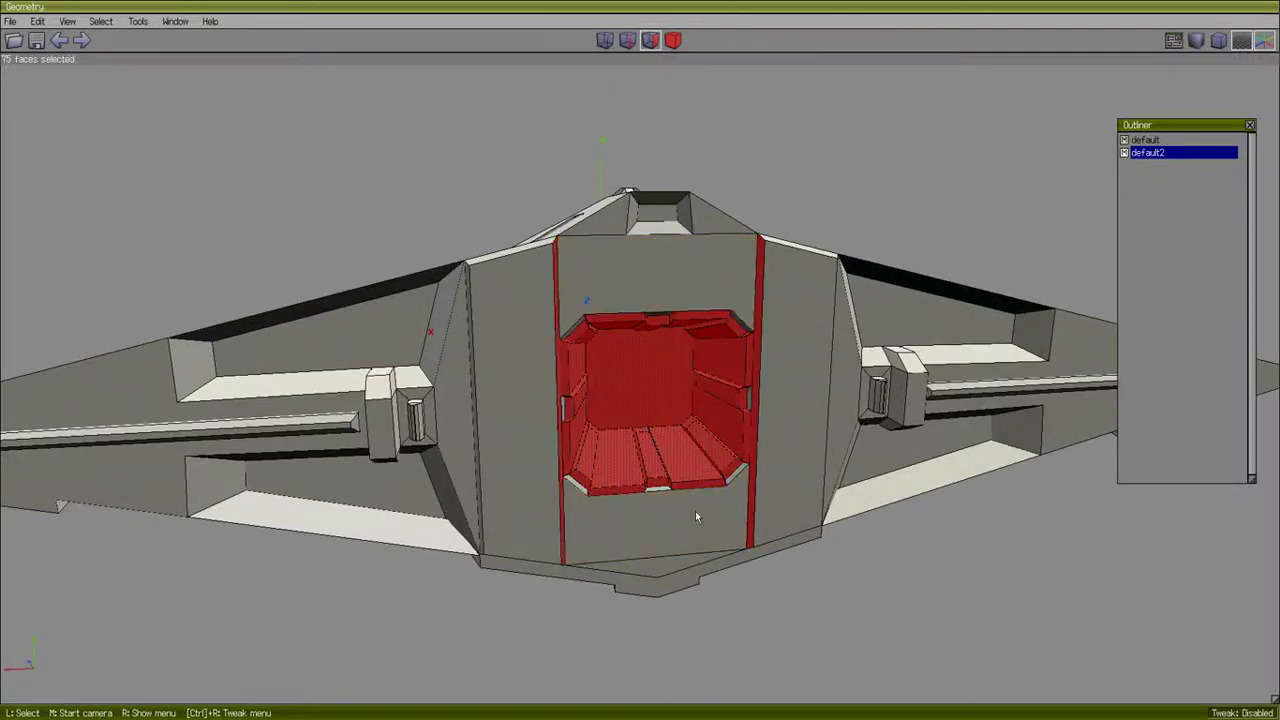
pyautogui.click(756, 305)
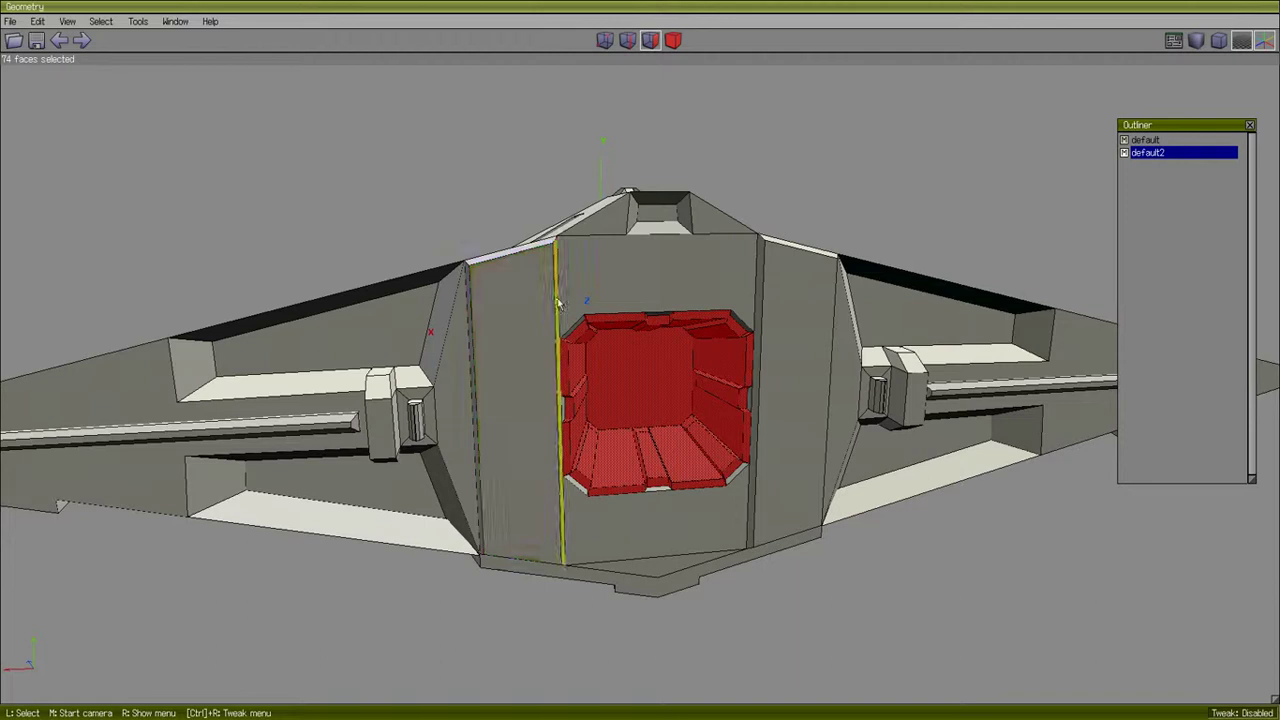
pyautogui.middleClick(869, 172)
pyautogui.click(869, 172)
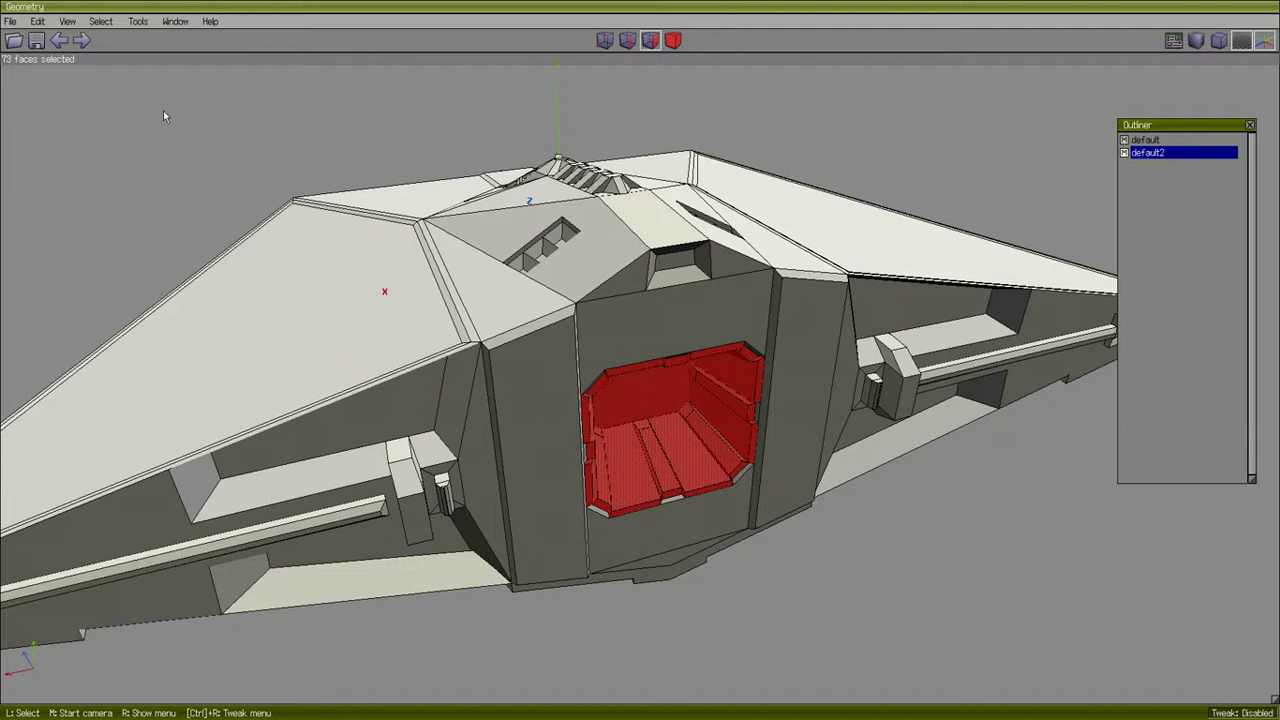
pyautogui.click(100, 21)
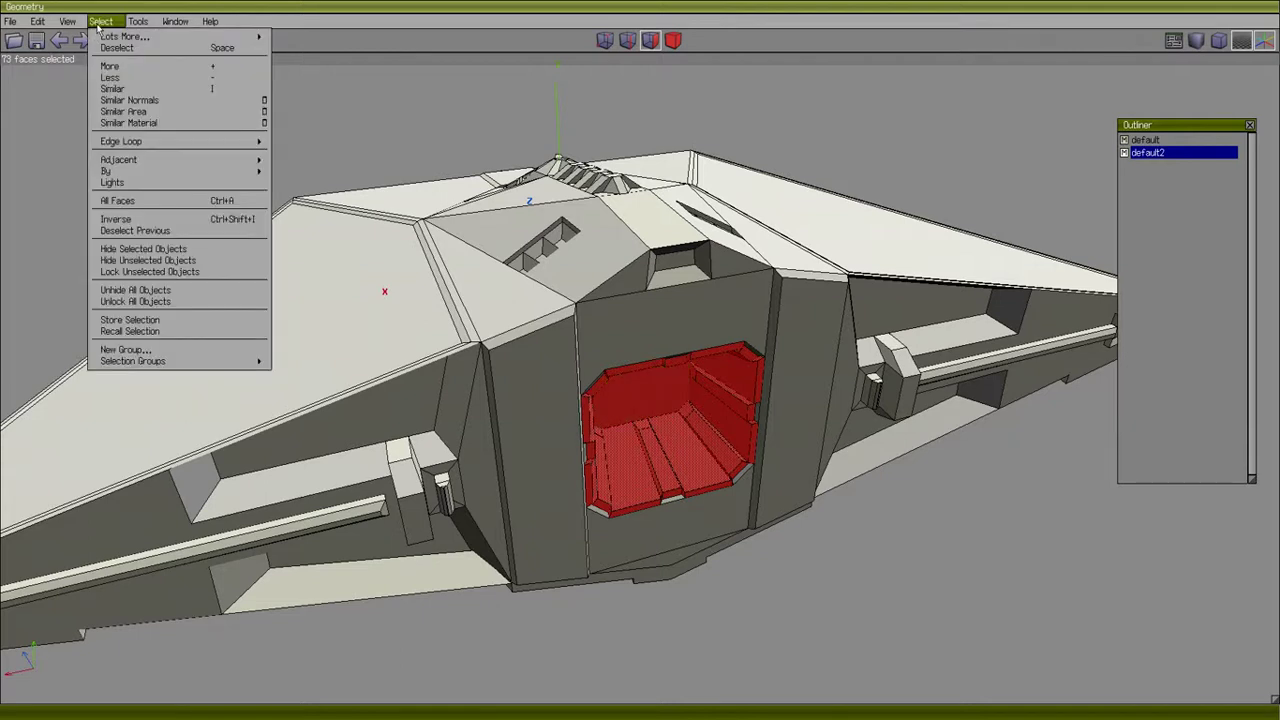
pyautogui.click(150, 320)
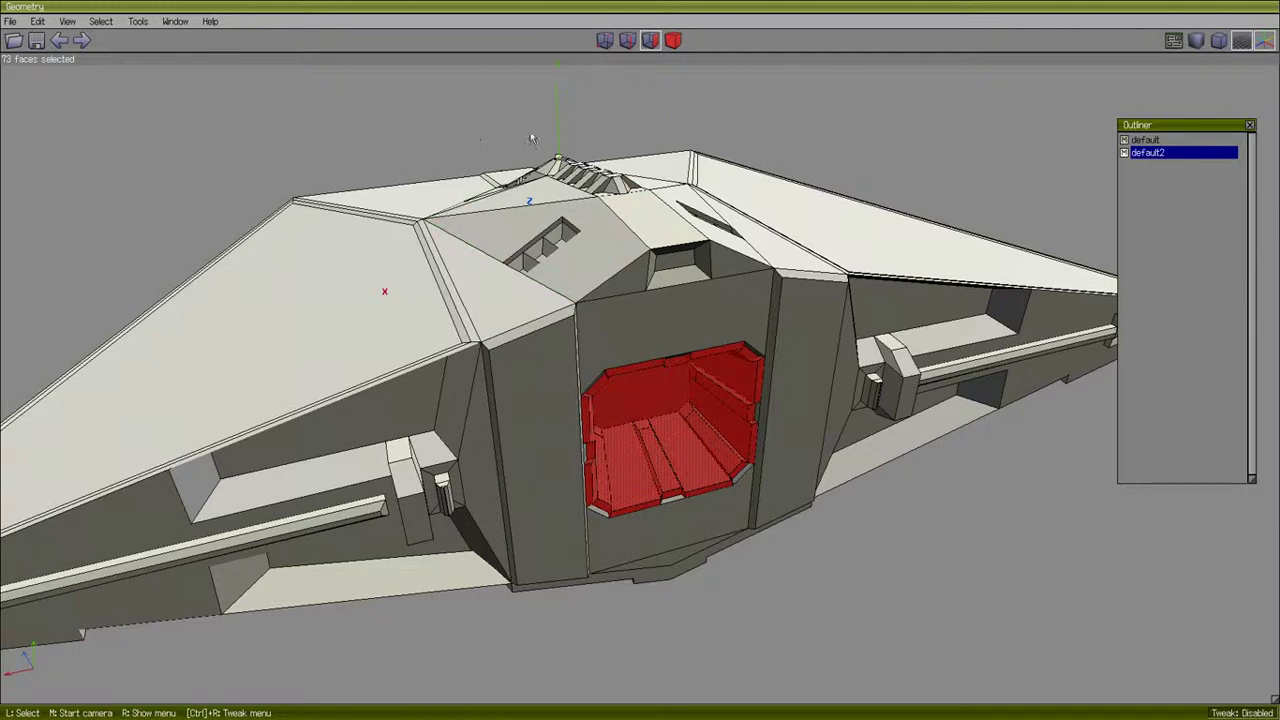
# Clear the selection, reselect the rear recess's back face, grow the selection over the recess, and clear it again.
pyautogui.press('space')
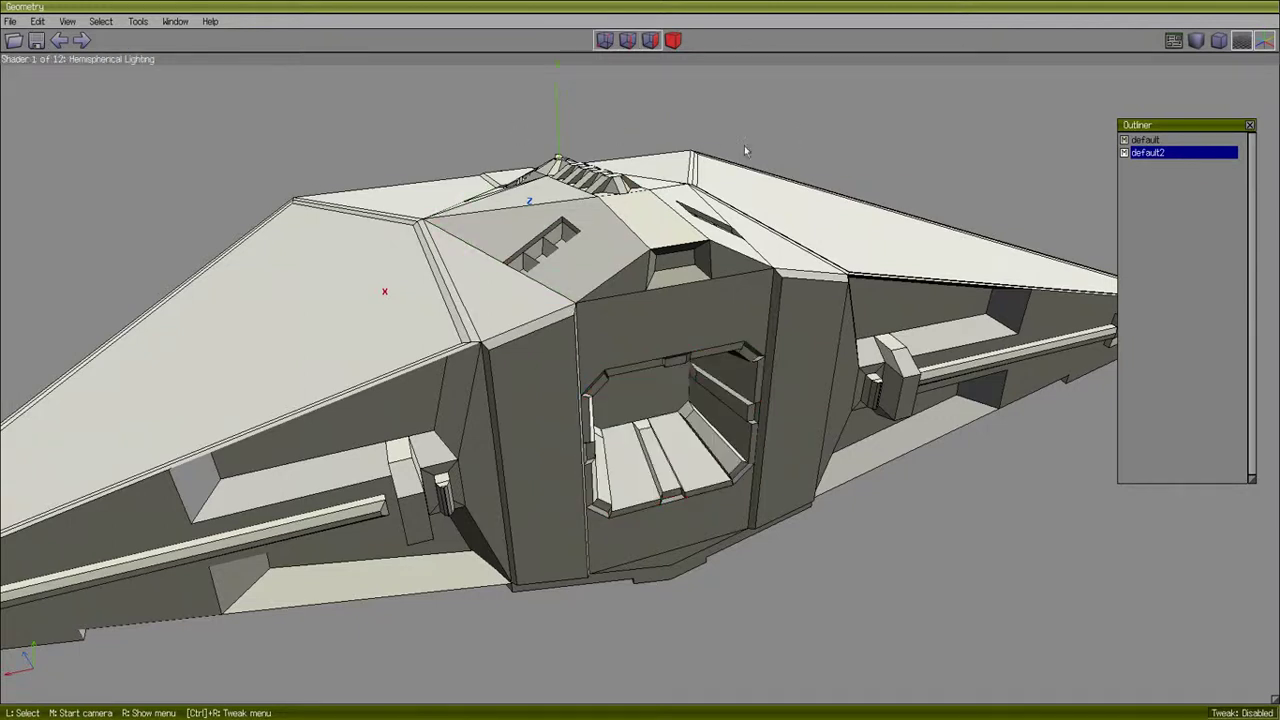
pyautogui.middleClick(818, 143)
pyautogui.scroll(-5, 818, 143)
pyautogui.click(669, 382)
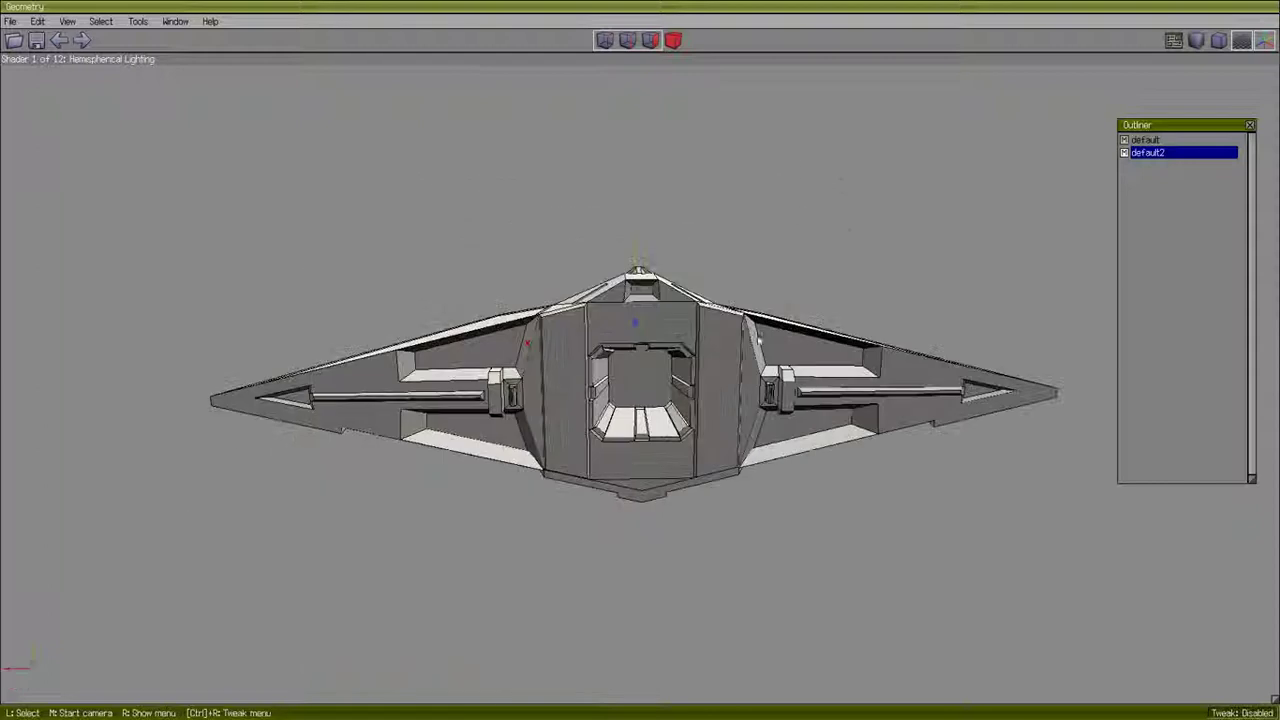
pyautogui.click(639, 377)
pyautogui.press('+')
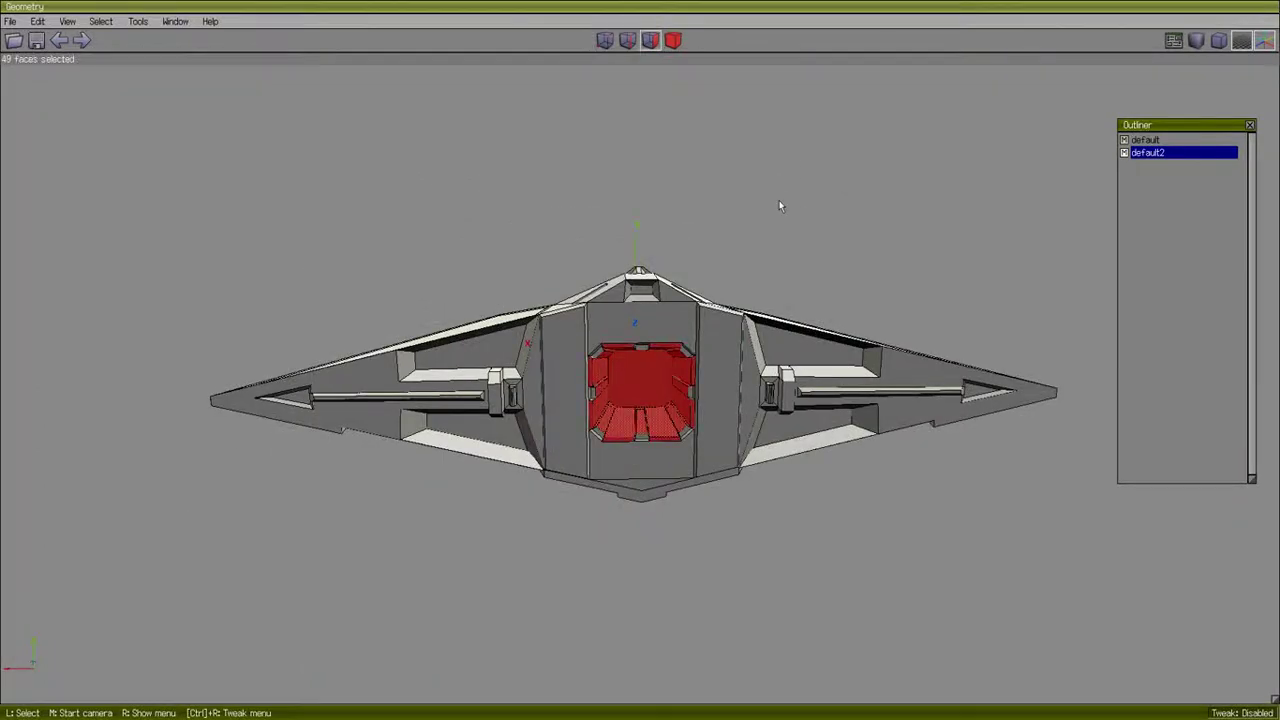
pyautogui.press('+')
pyautogui.press('space')
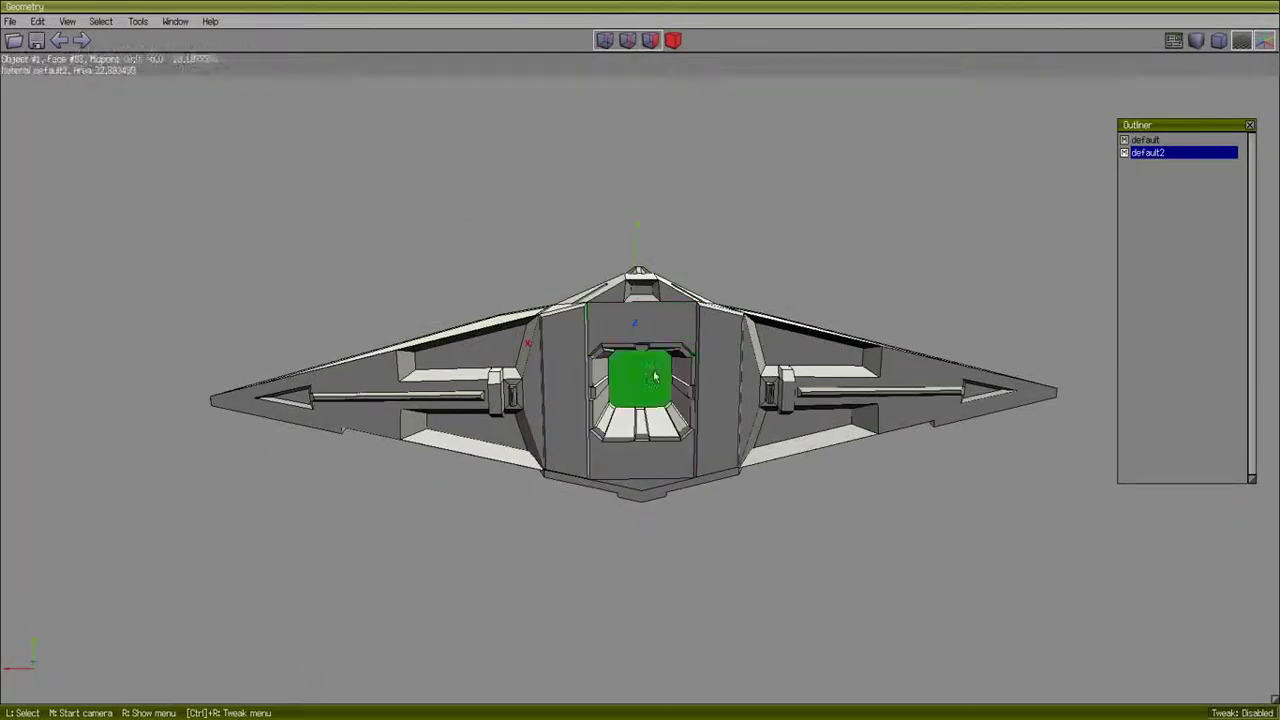
# Recall the stored rear recess selection and reposition the Outliner window.
pyautogui.click(101, 21)
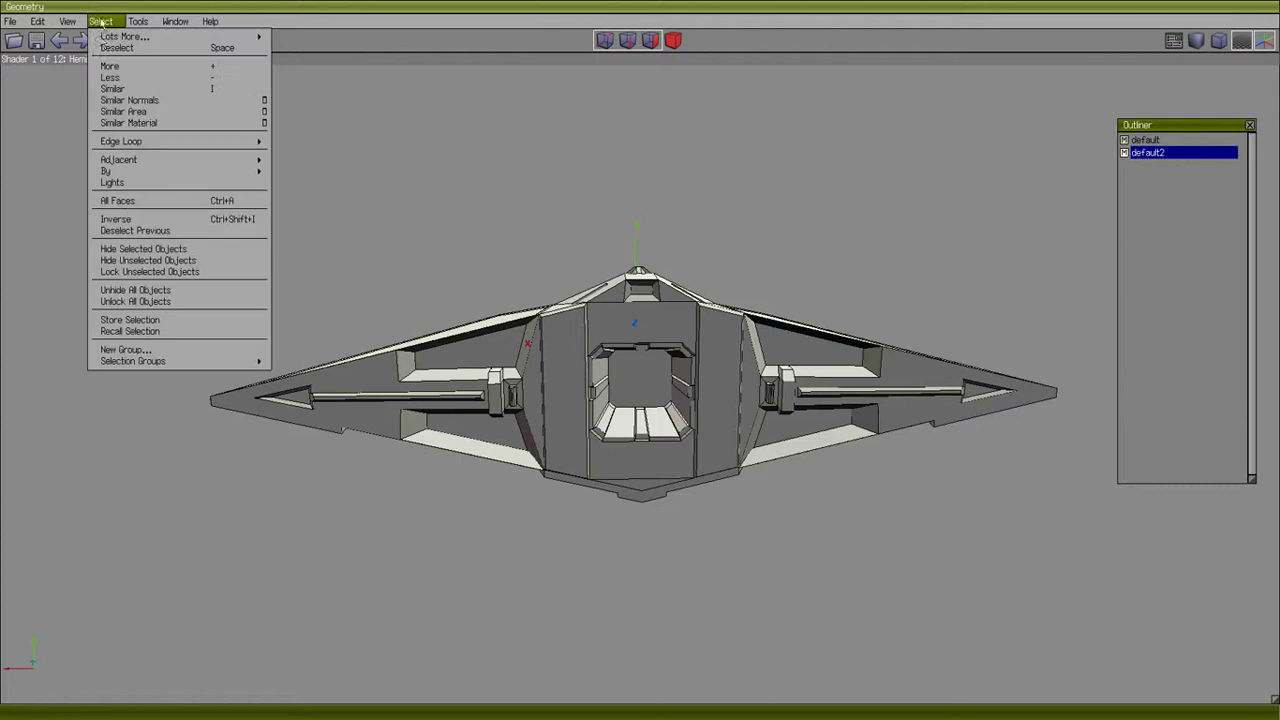
pyautogui.click(115, 331)
pyautogui.middleClick(579, 246)
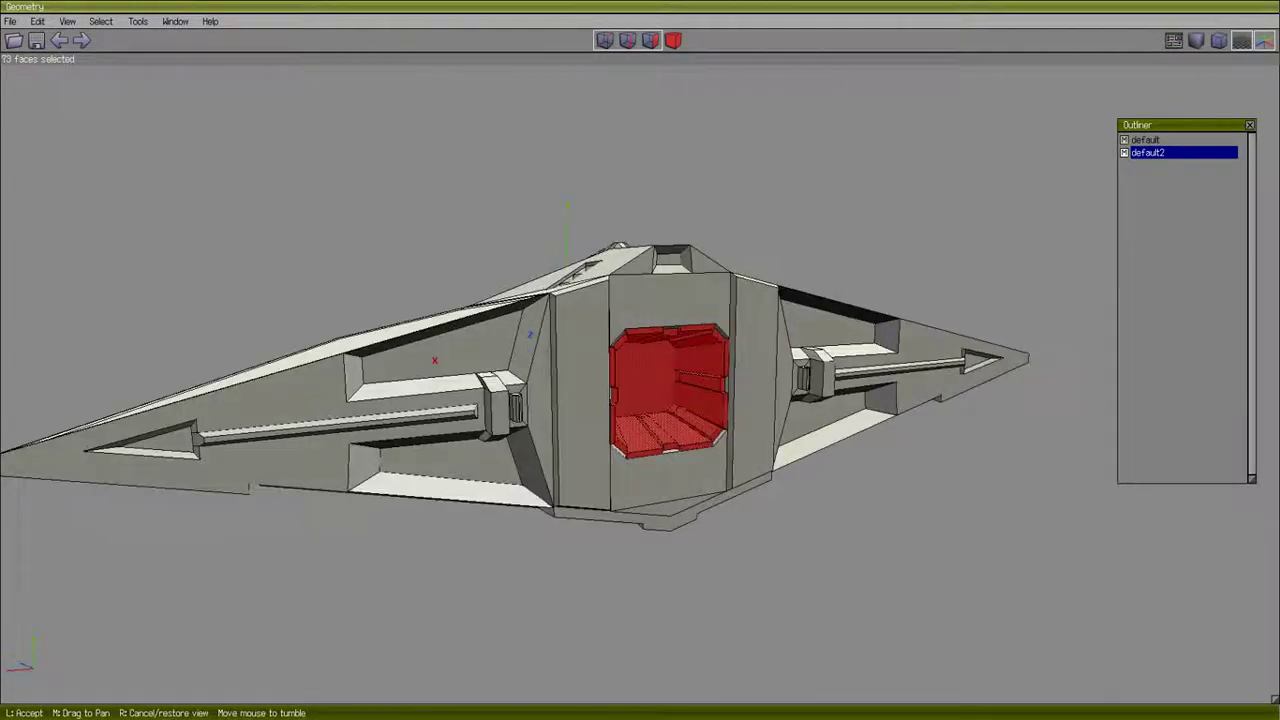
pyautogui.click(666, 228)
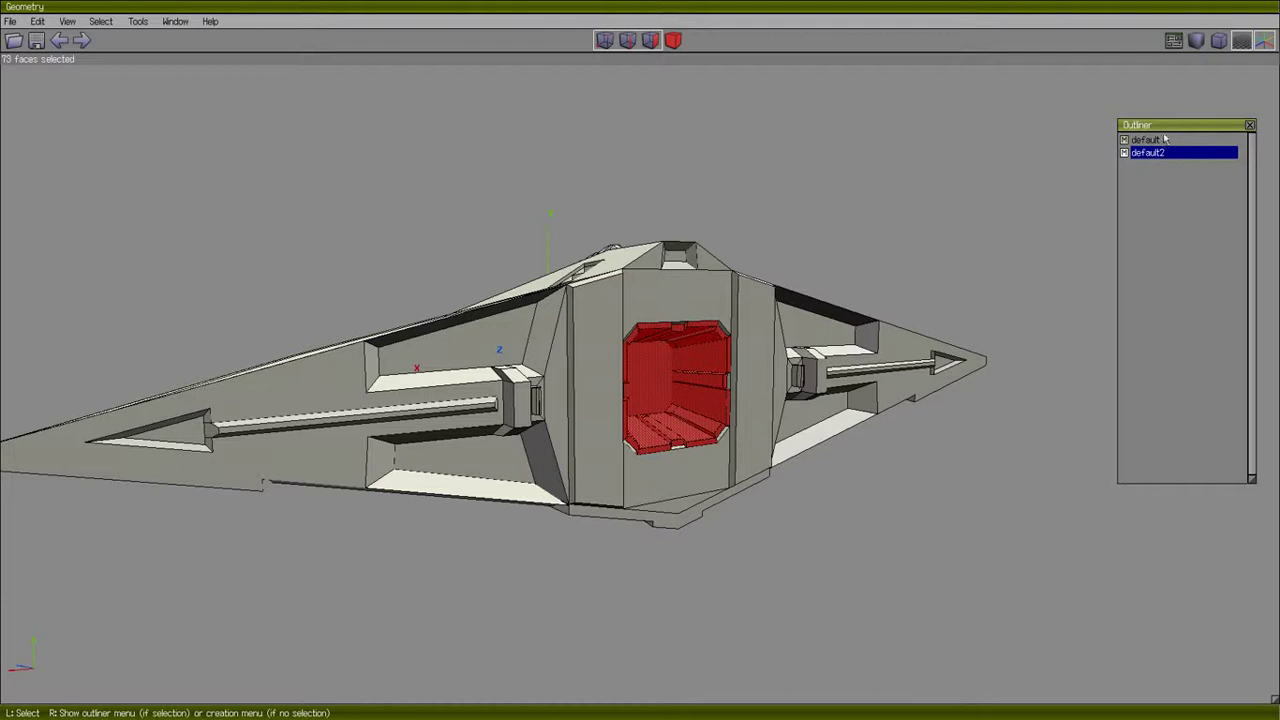
pyautogui.moveTo(1166, 127); pyautogui.dragTo(1121, 93)
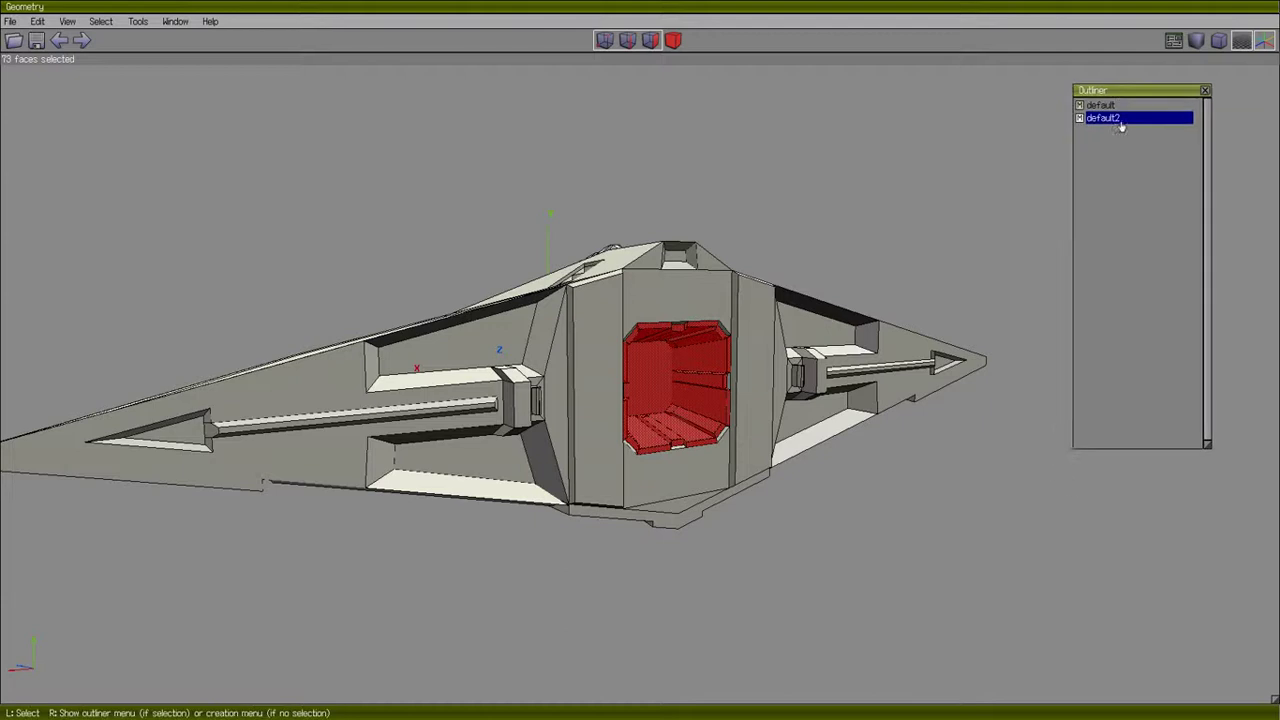
pyautogui.middleClick(775, 200)
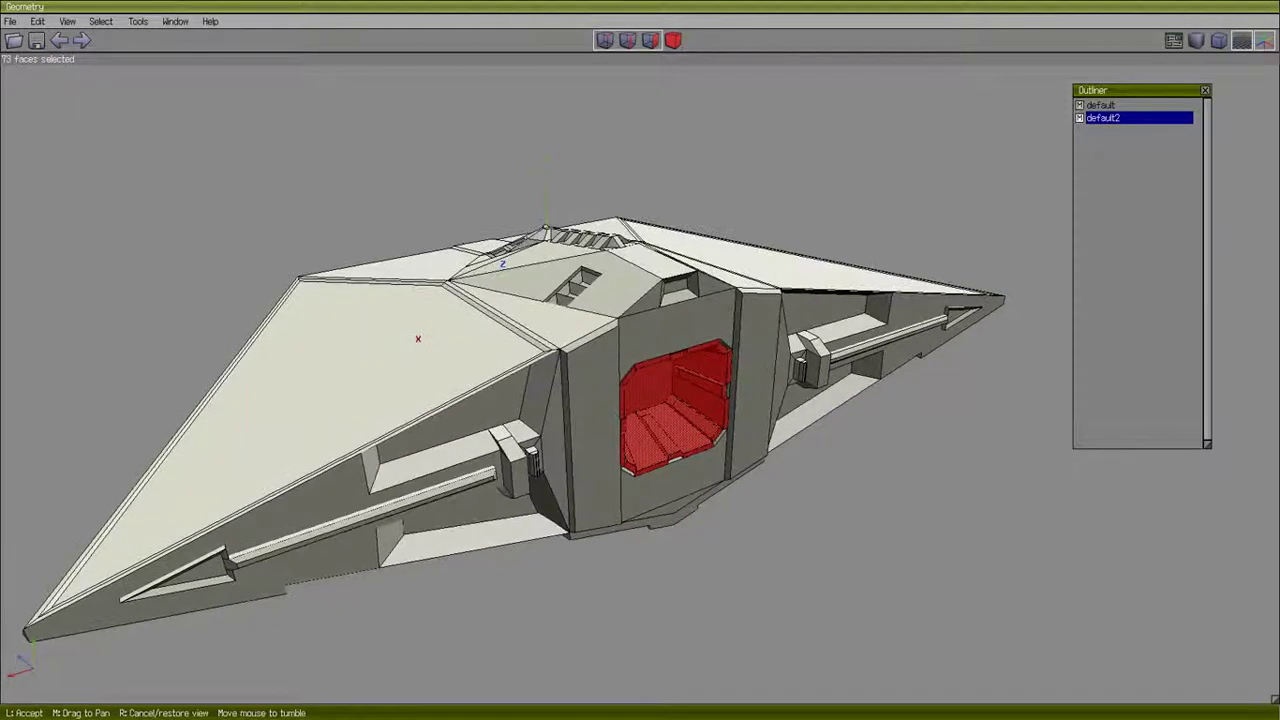
pyautogui.click(784, 204)
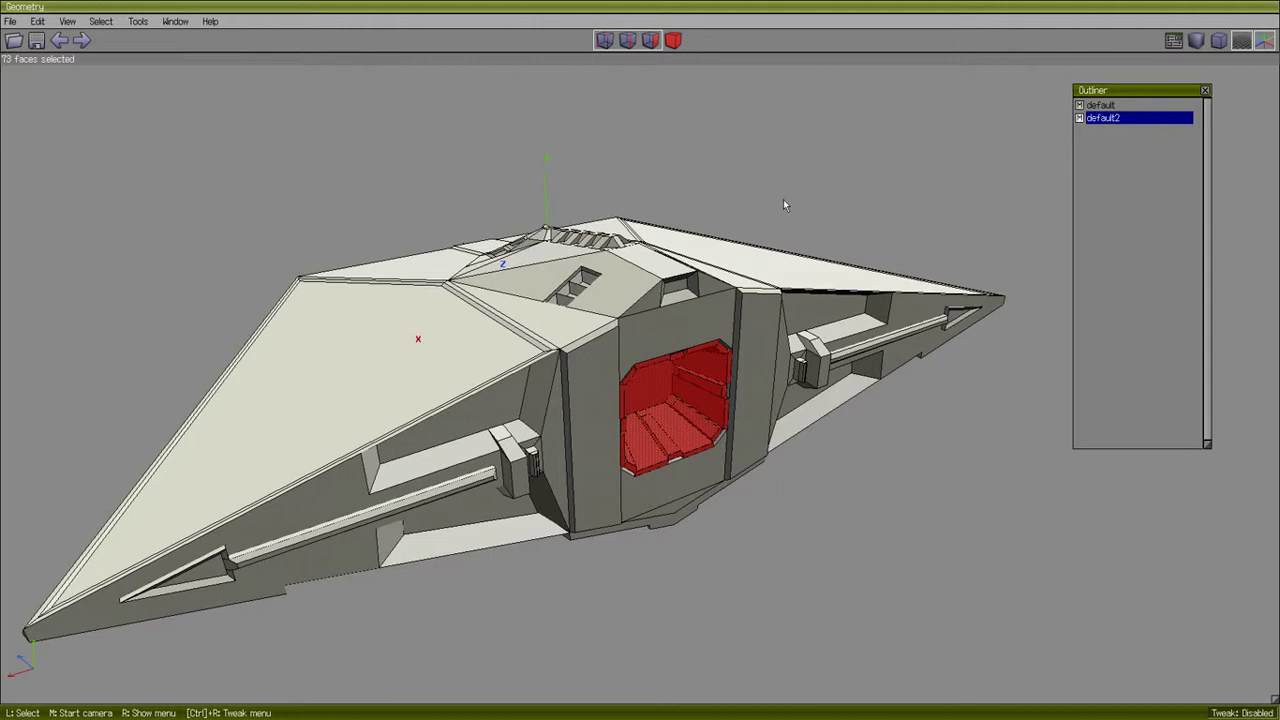
# Clear the selection and switch through vertex and edge selection modes back to face selection.
pyautogui.press('space')
pyautogui.click(605, 44)
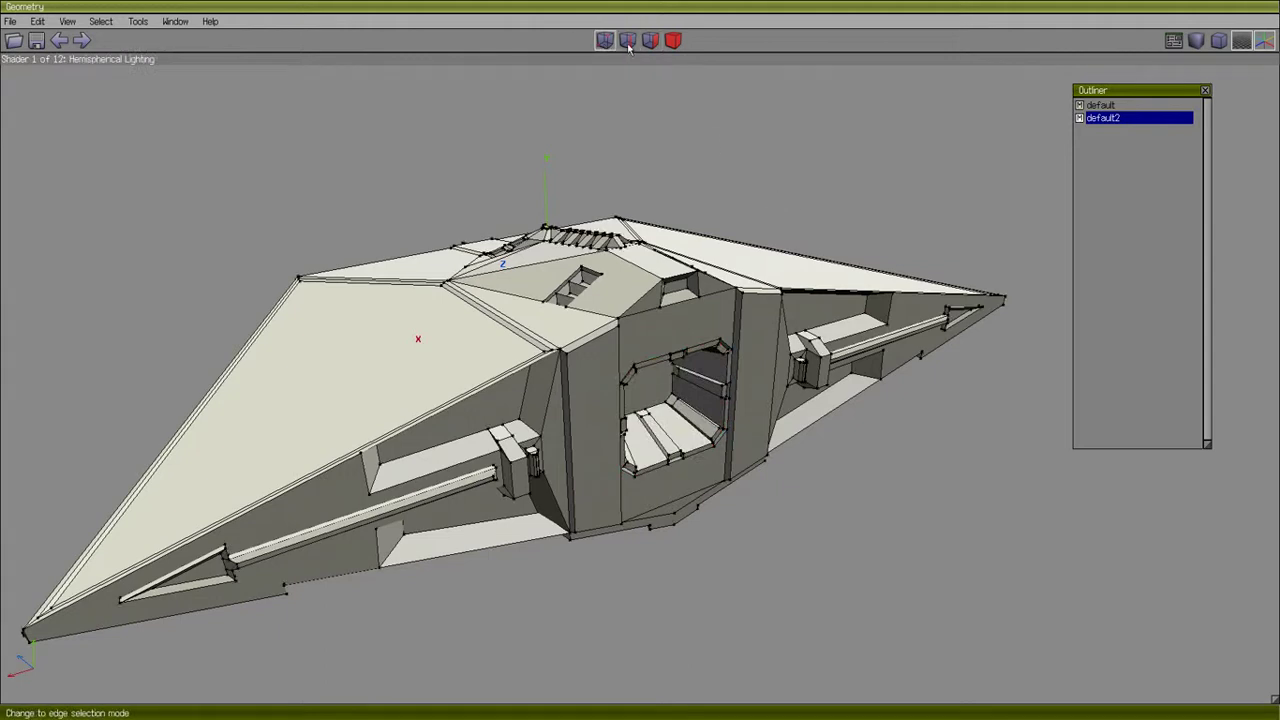
pyautogui.click(628, 44)
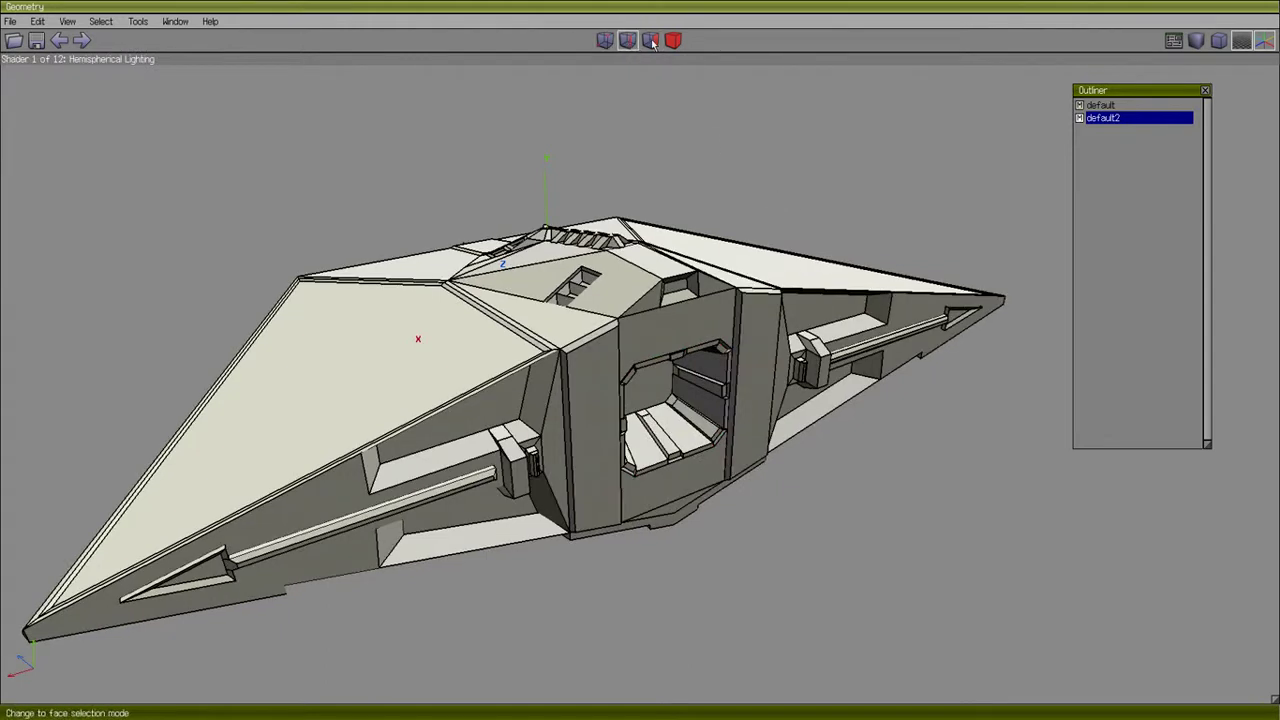
pyautogui.click(652, 41)
# Select the four large upper wing panels on both sides of the ship.
pyautogui.middleClick(680, 165)
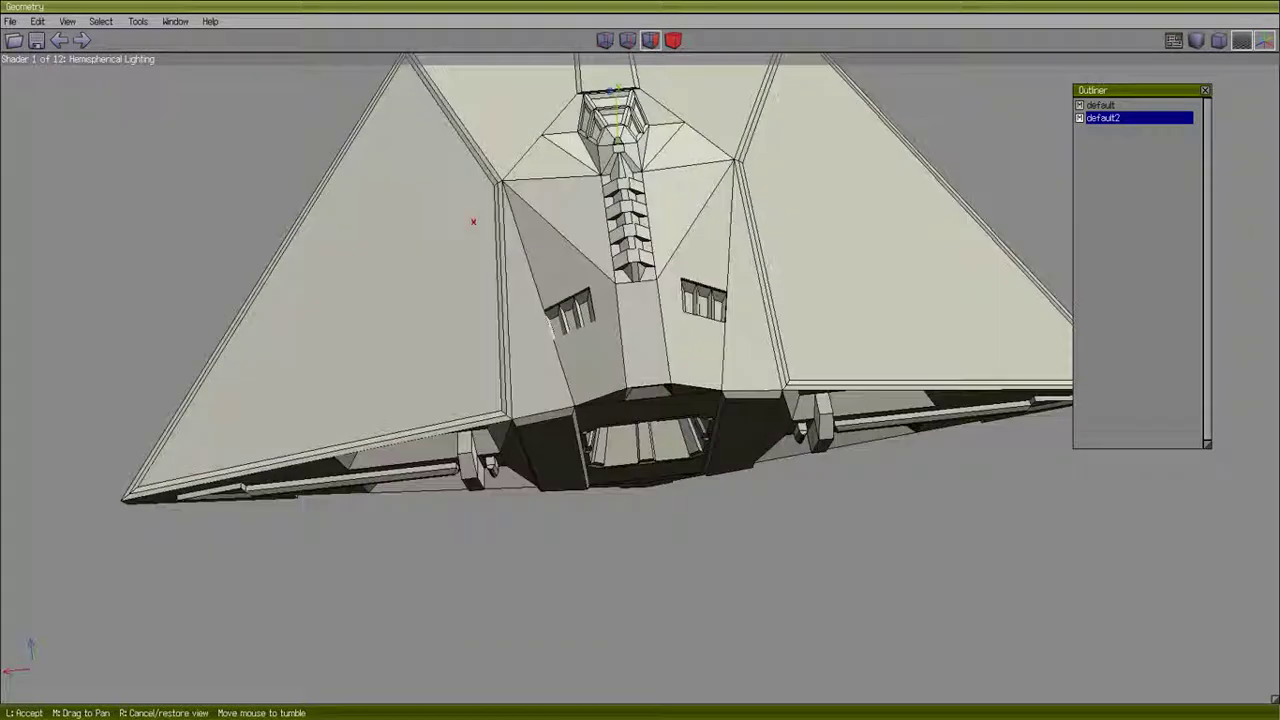
pyautogui.click(714, 520)
pyautogui.click(714, 520)
pyautogui.click(780, 520)
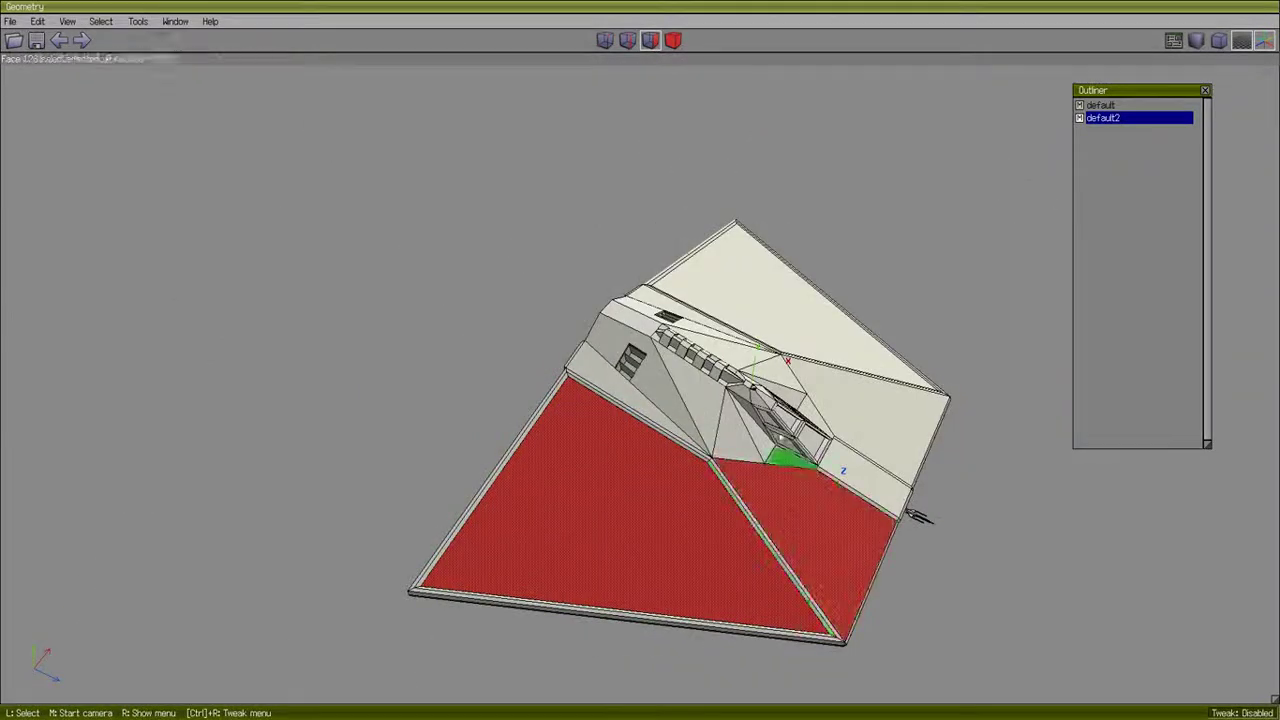
pyautogui.click(799, 334)
pyautogui.click(800, 333)
# Try moving the four selected wing panels upward by about 0.38 units.
pyautogui.middleClick(851, 300)
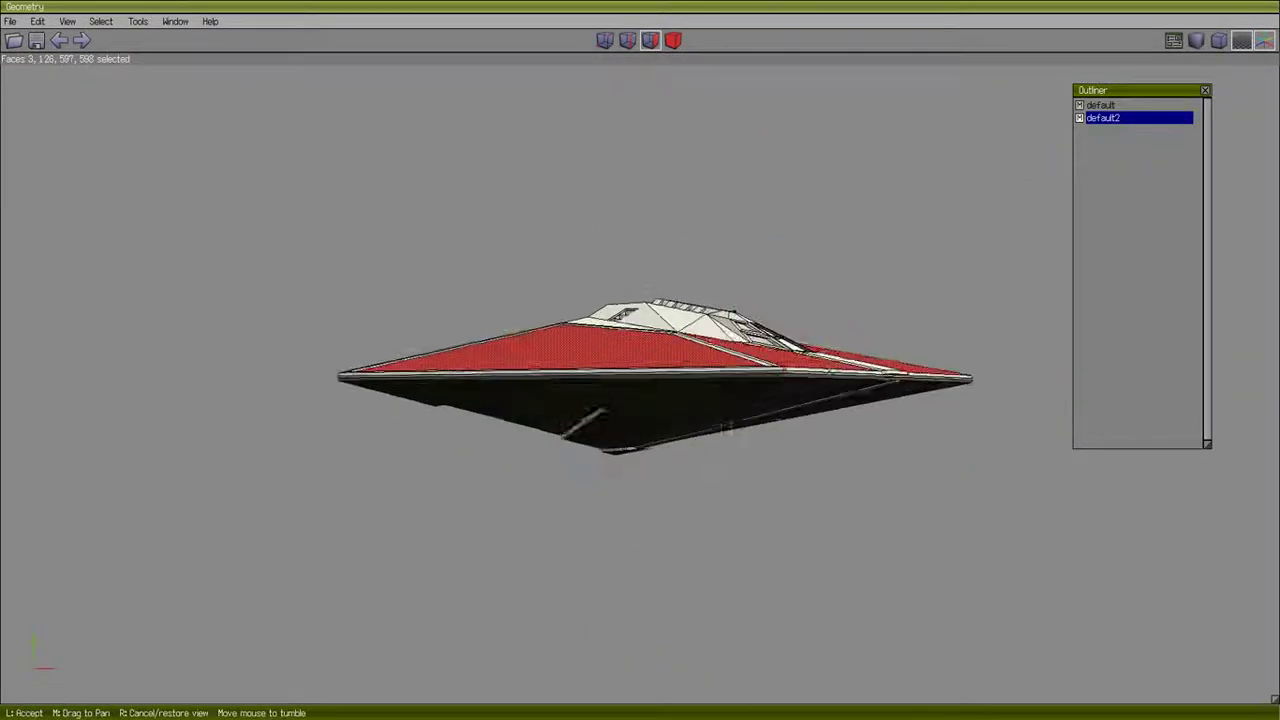
pyautogui.click(829, 200)
pyautogui.rightClick(786, 178)
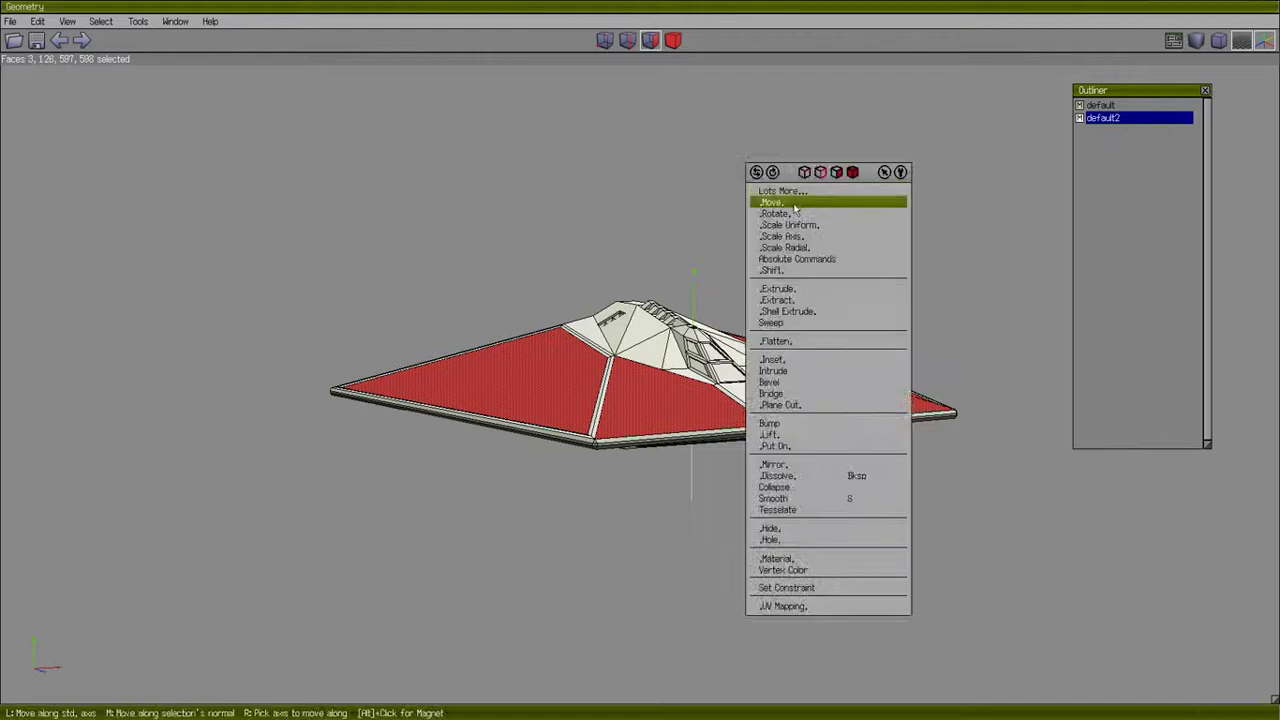
pyautogui.click(795, 208)
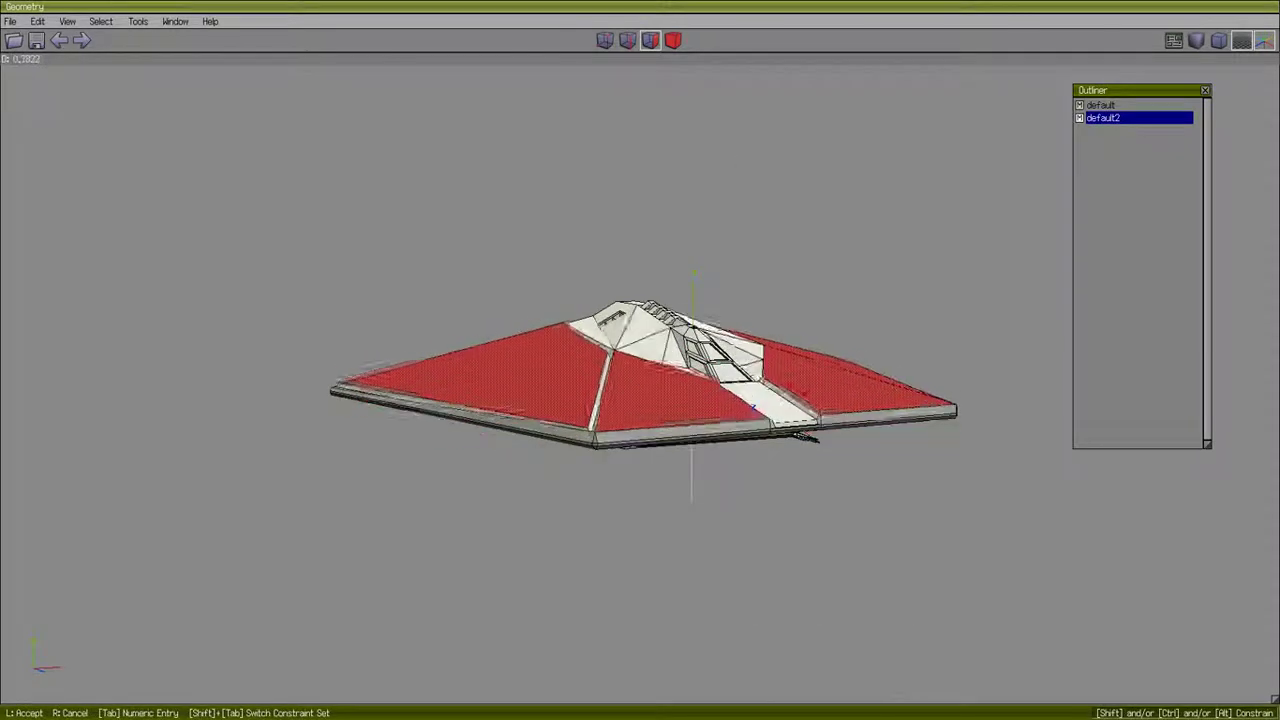
pyautogui.rightClick(788, 250)
# Try scaling the four wing panels uniformly to about 80%.
pyautogui.rightClick(785, 216)
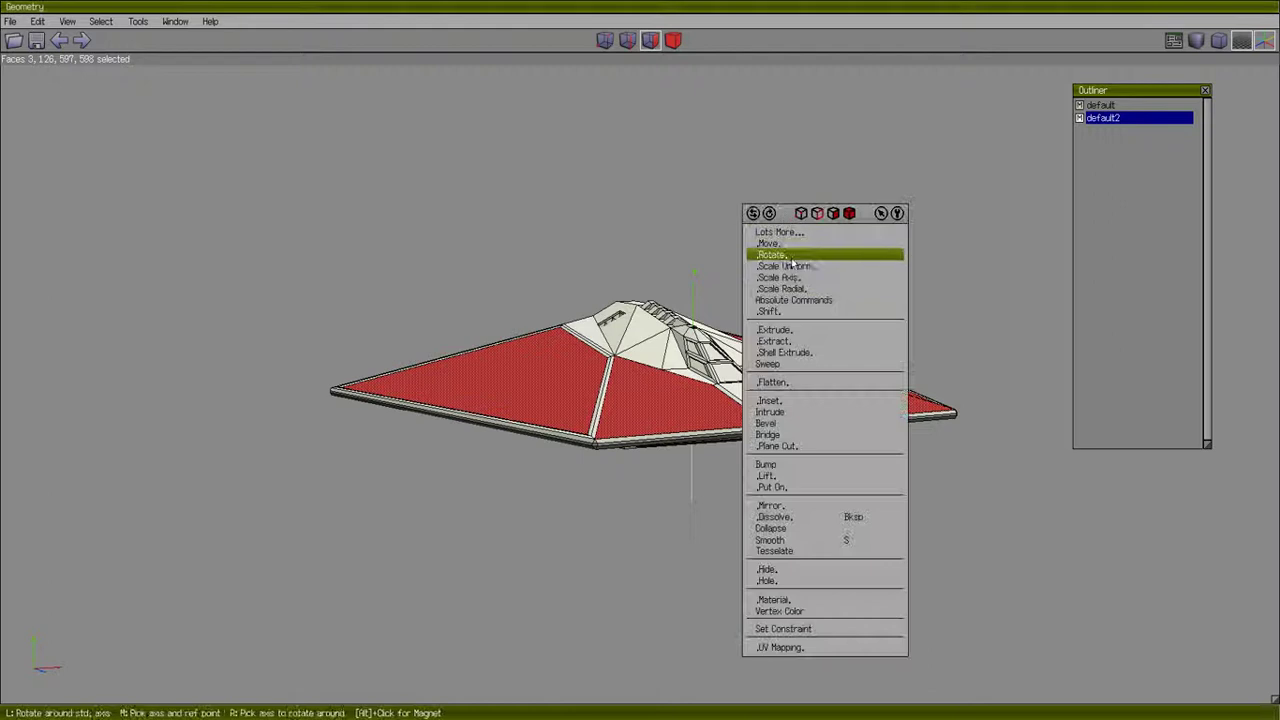
pyautogui.click(789, 267)
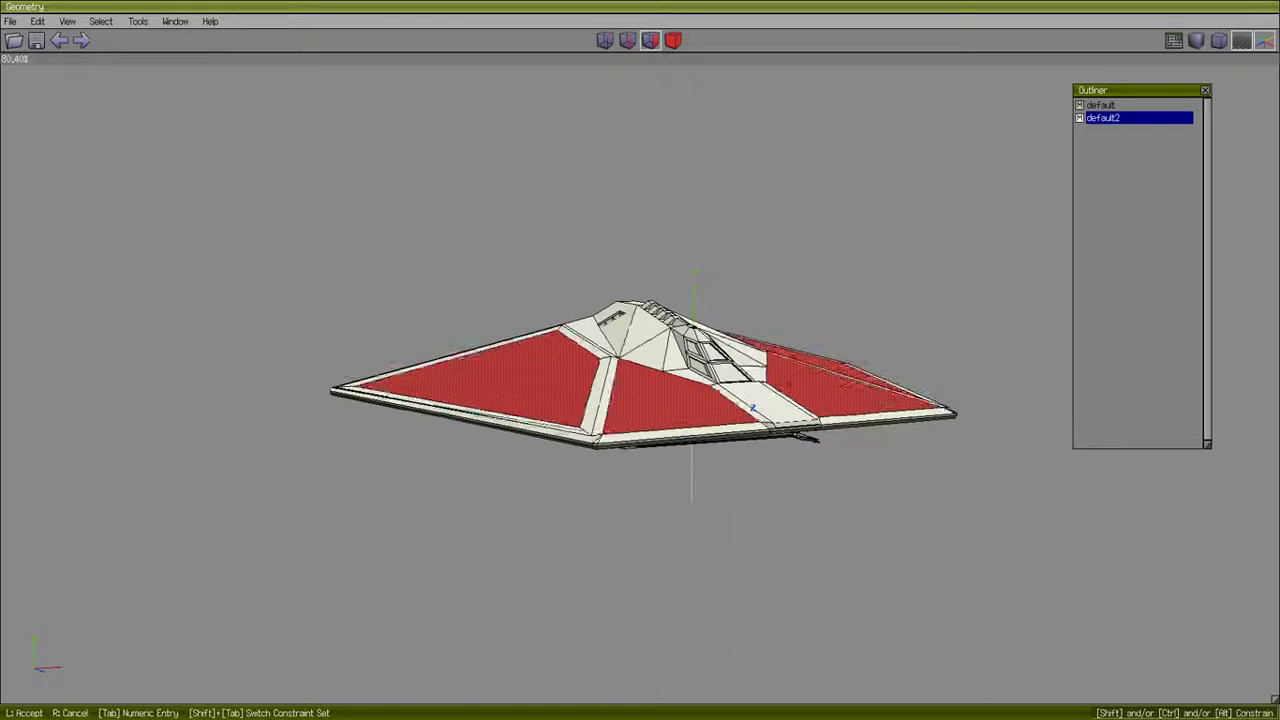
pyautogui.click(797, 211)
# Clear the wing panel selection and select the flat rectangular face behind the slatted central ridge.
pyautogui.middleClick(797, 211)
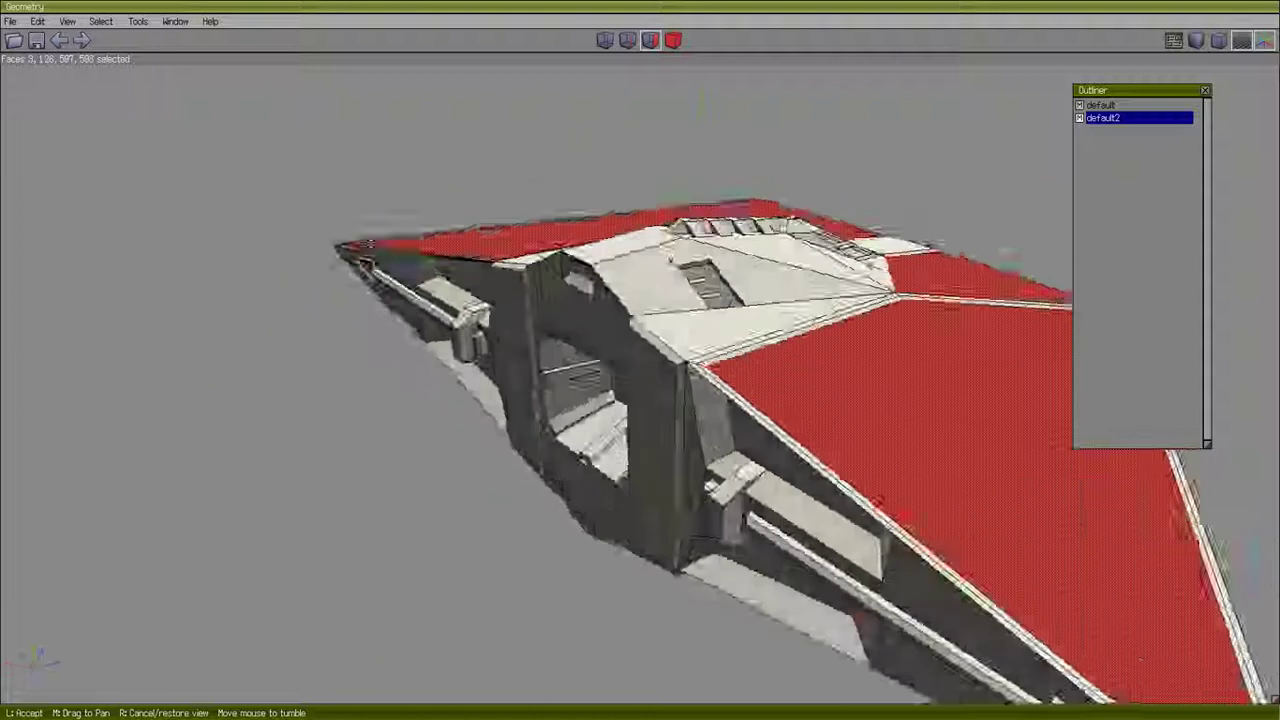
pyautogui.click(737, 292)
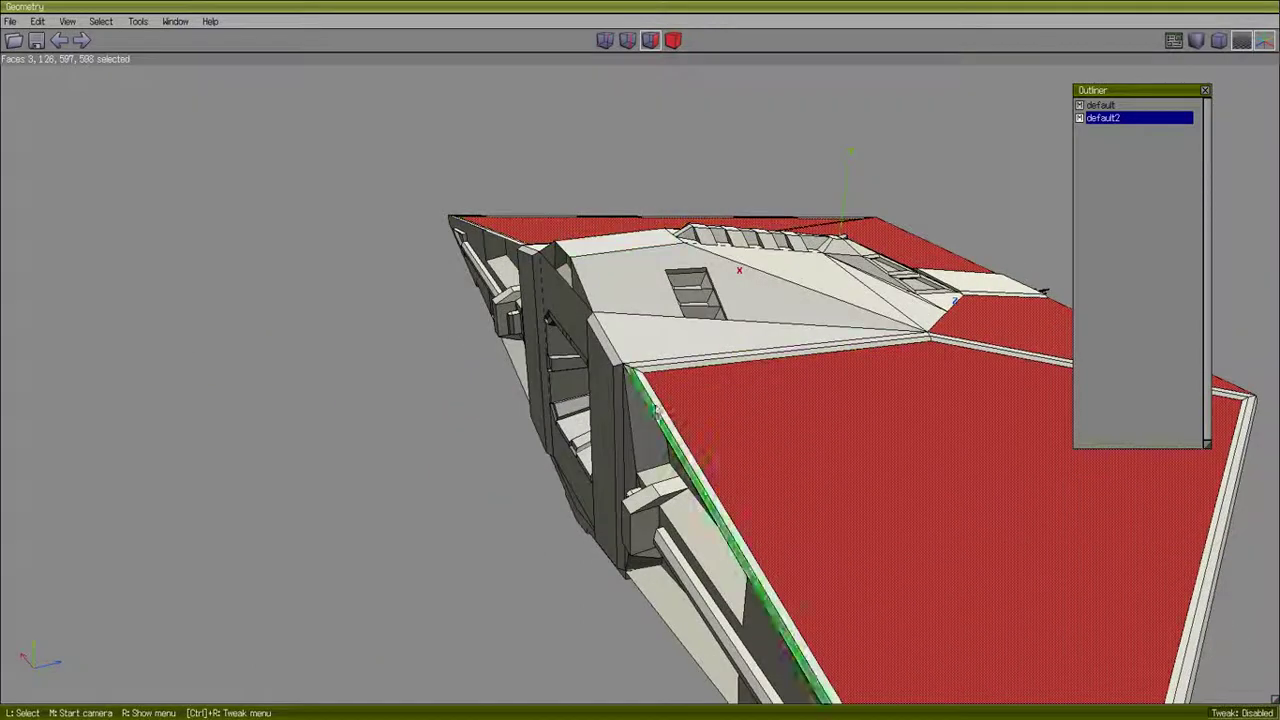
pyautogui.middleClick(663, 151)
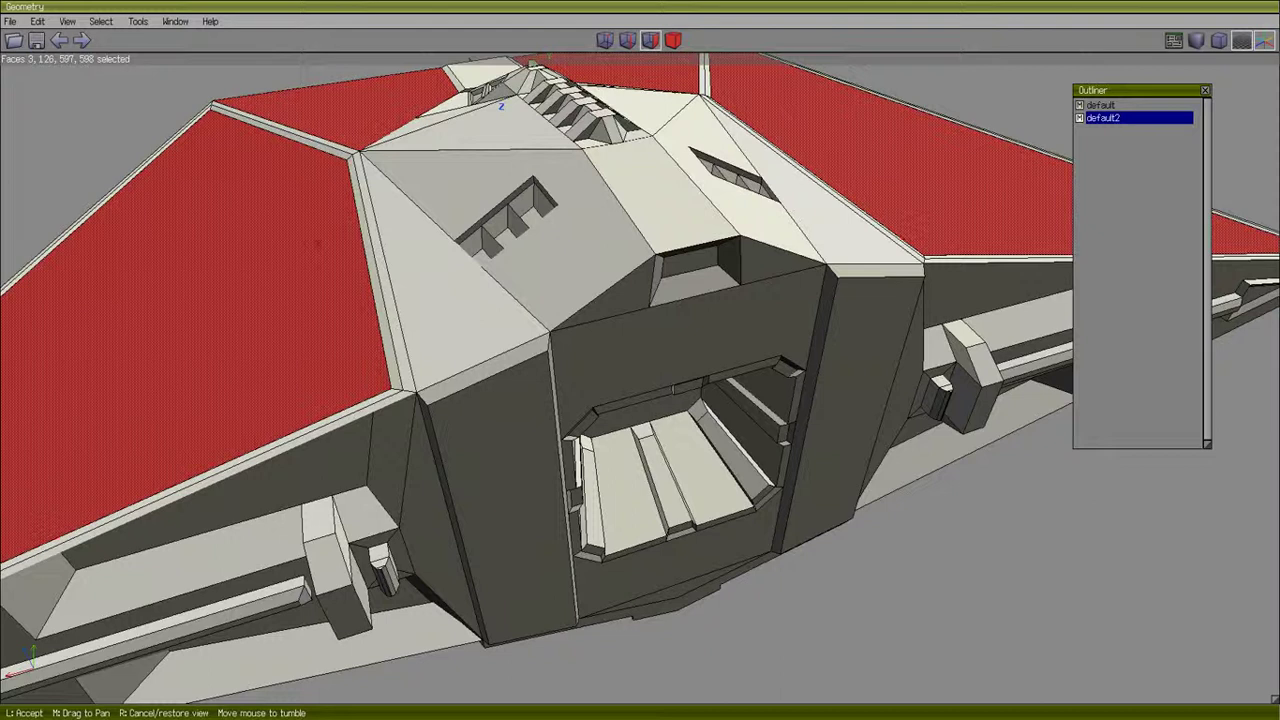
pyautogui.click(745, 167)
pyautogui.press('space')
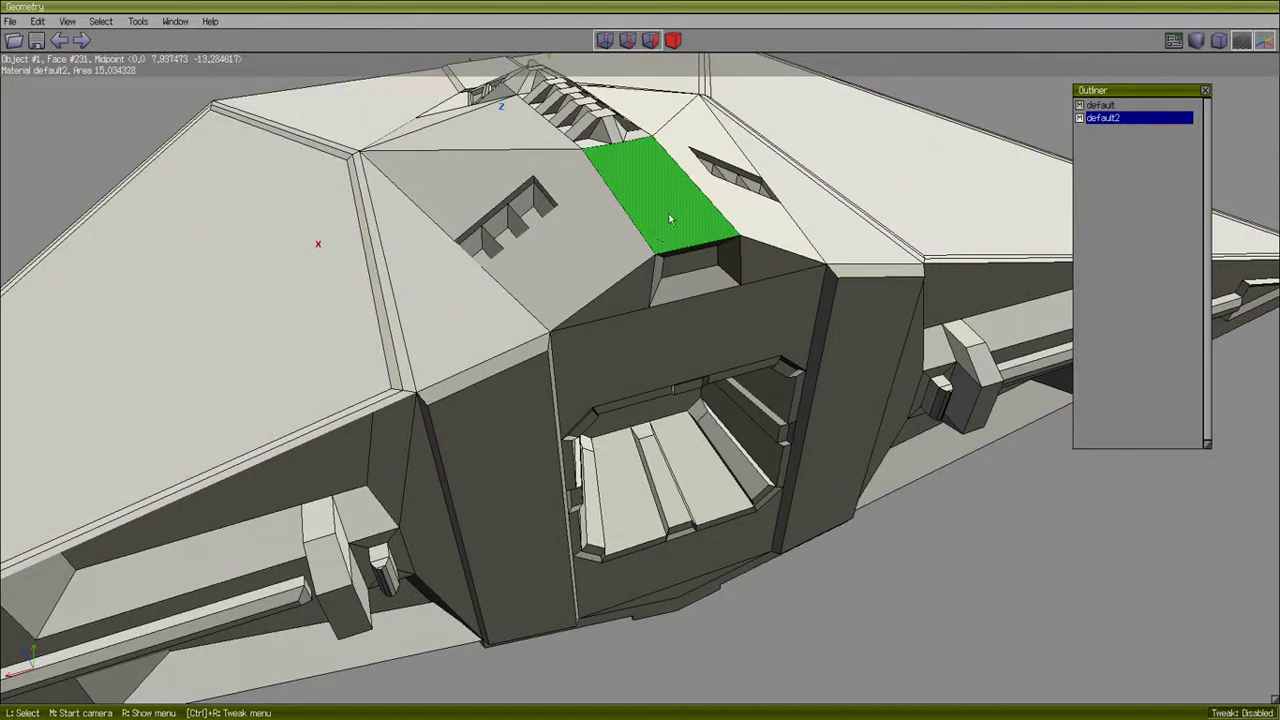
pyautogui.middleClick(702, 218)
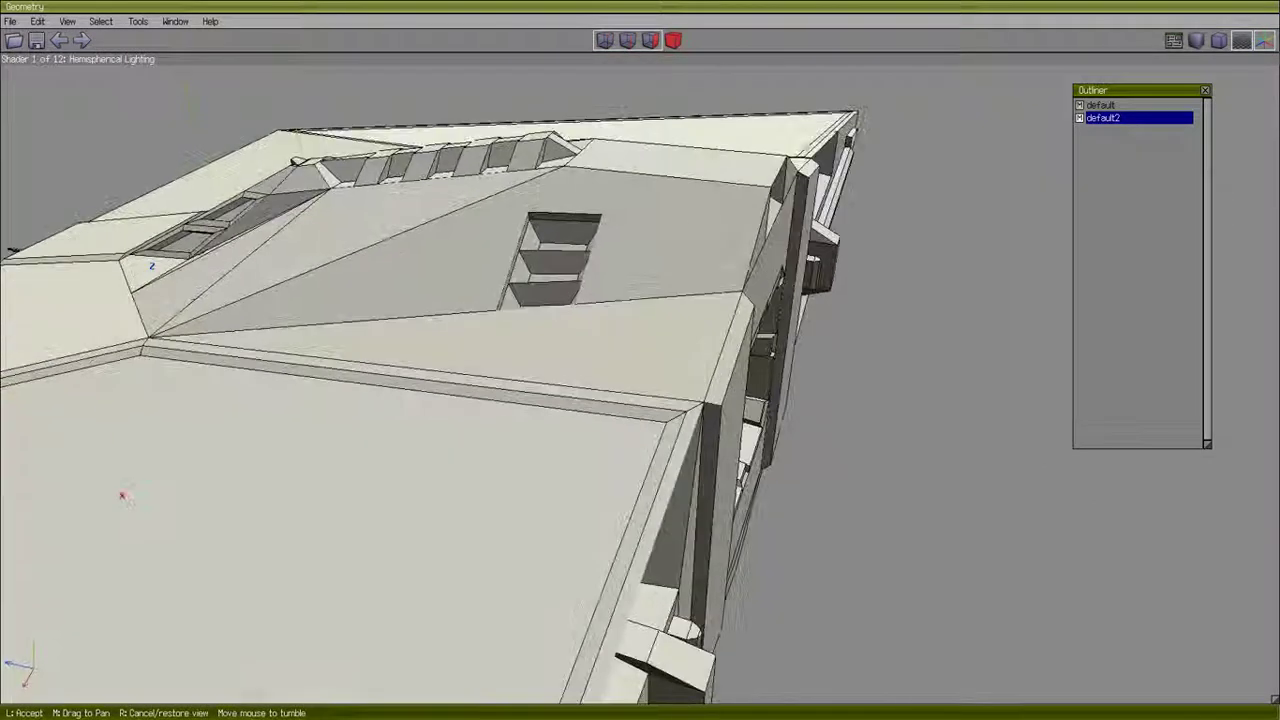
pyautogui.click(706, 229)
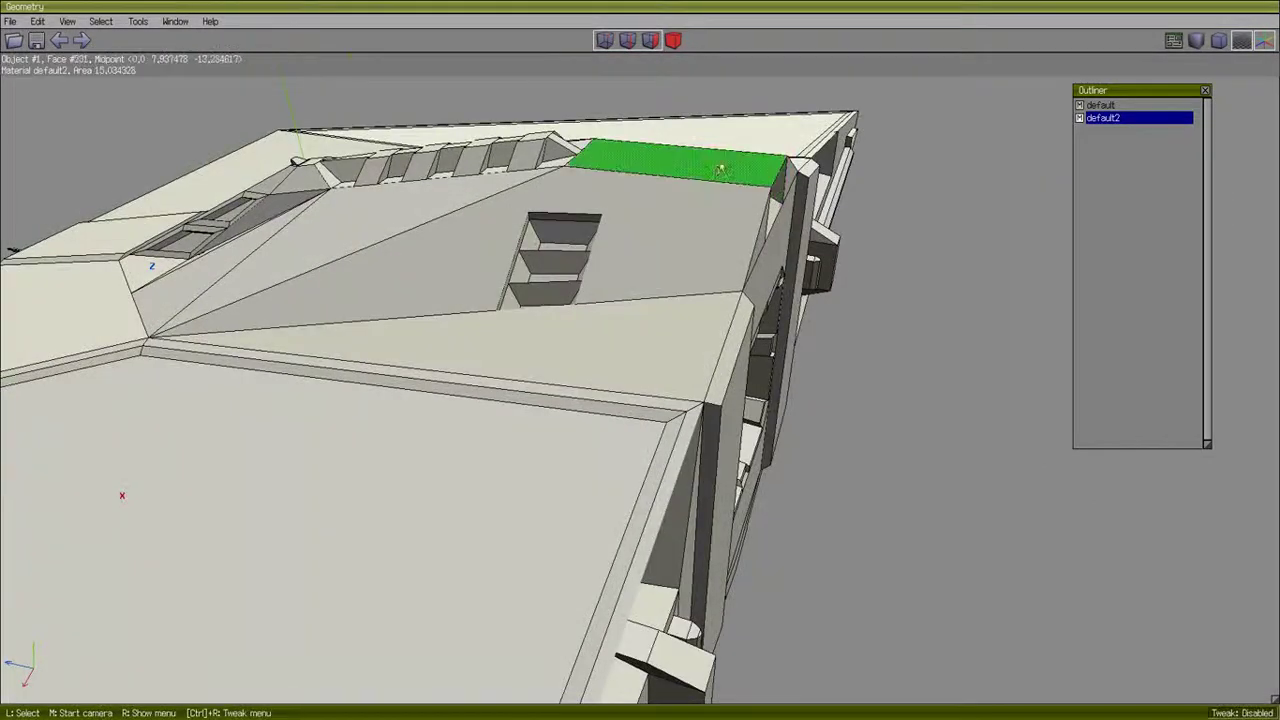
pyautogui.click(688, 172)
# Deselect the flat ridge face and select only its rear edge above the small notch.
pyautogui.middleClick(690, 162)
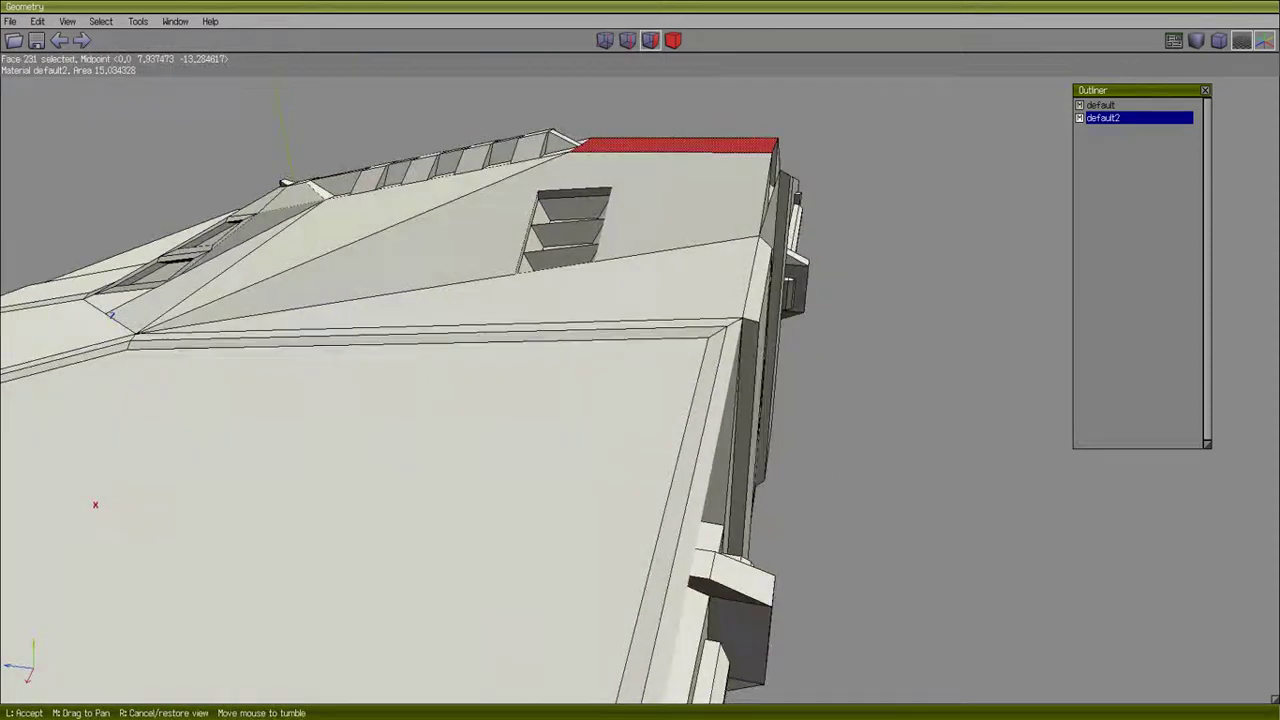
pyautogui.click(784, 156)
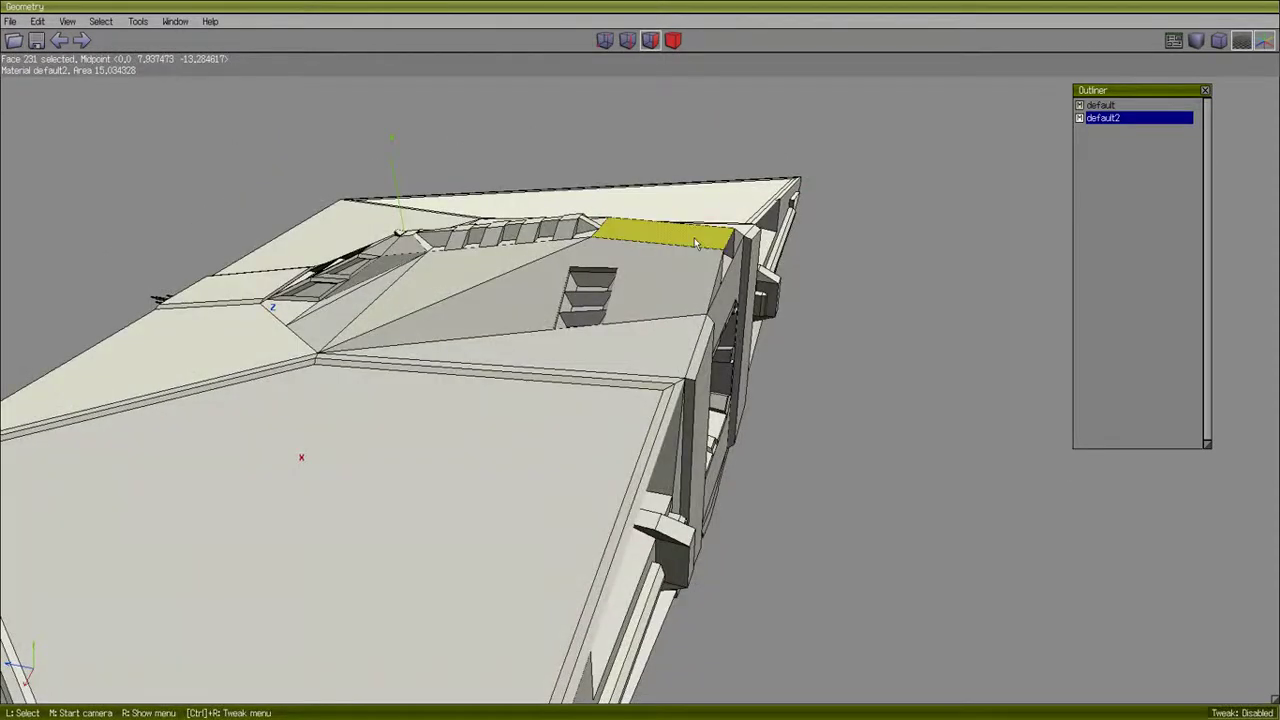
pyautogui.middleClick(699, 241)
pyautogui.click(700, 243)
pyautogui.middleClick(765, 167)
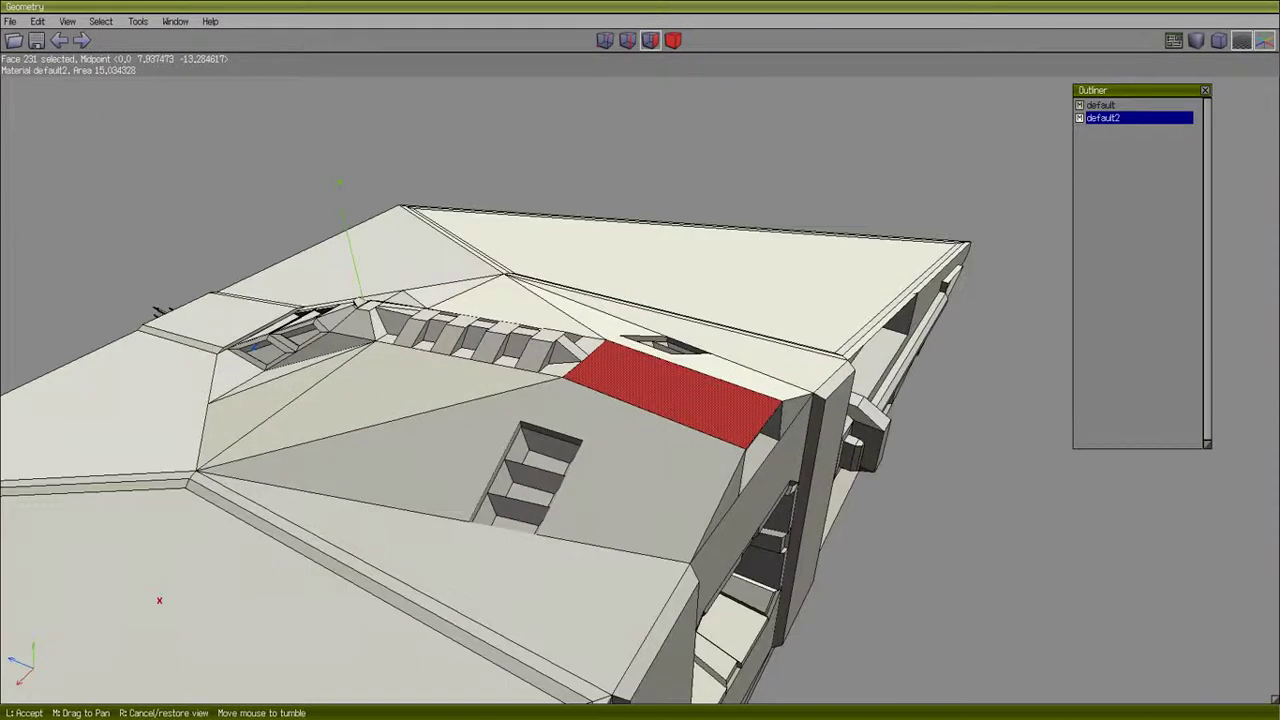
pyautogui.click(765, 432)
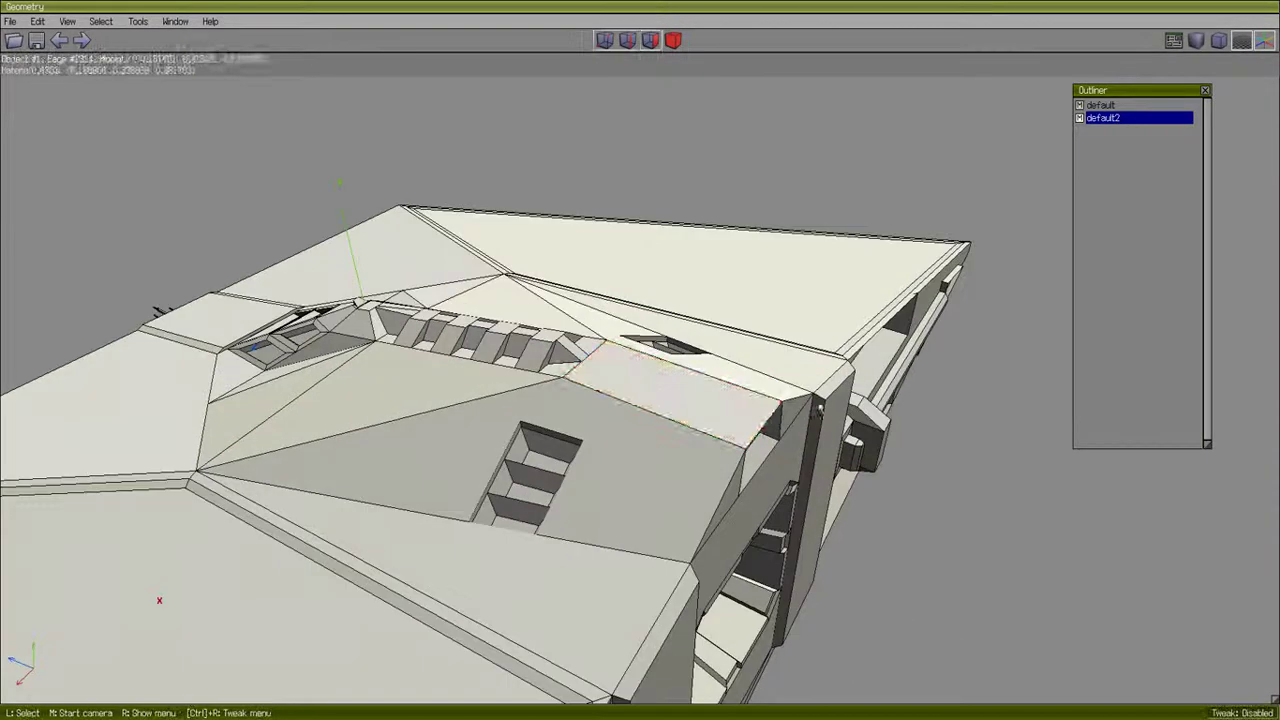
pyautogui.click(765, 432)
# Try moving the selected edge above the notch upward by about 1.8 units.
pyautogui.middleClick(851, 174)
pyautogui.click(847, 172)
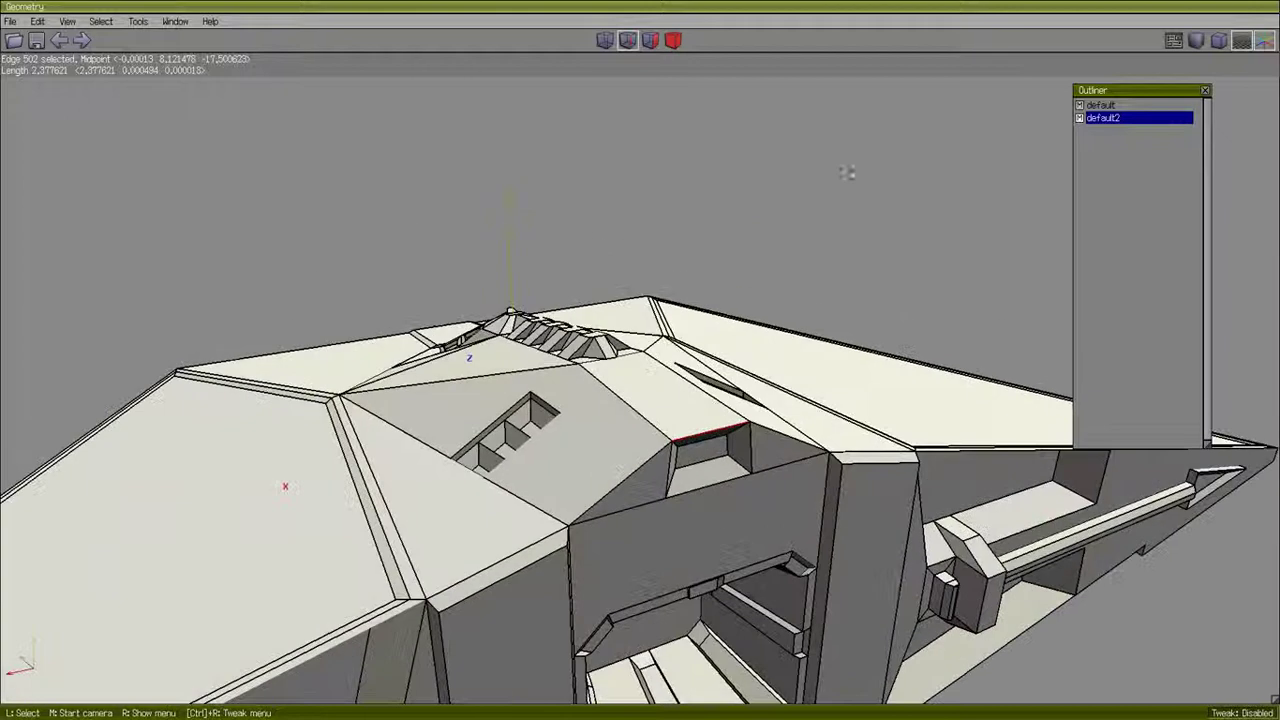
pyautogui.rightClick(787, 148)
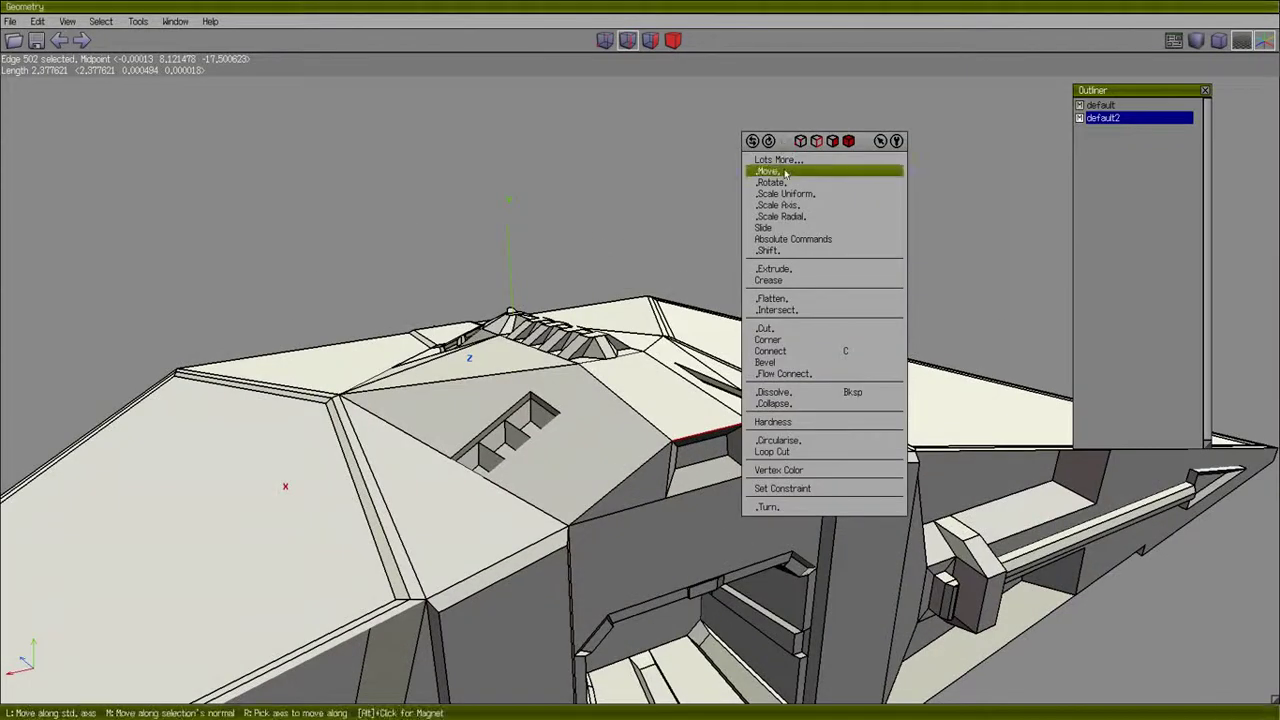
pyautogui.click(785, 172)
pyautogui.click(785, 223)
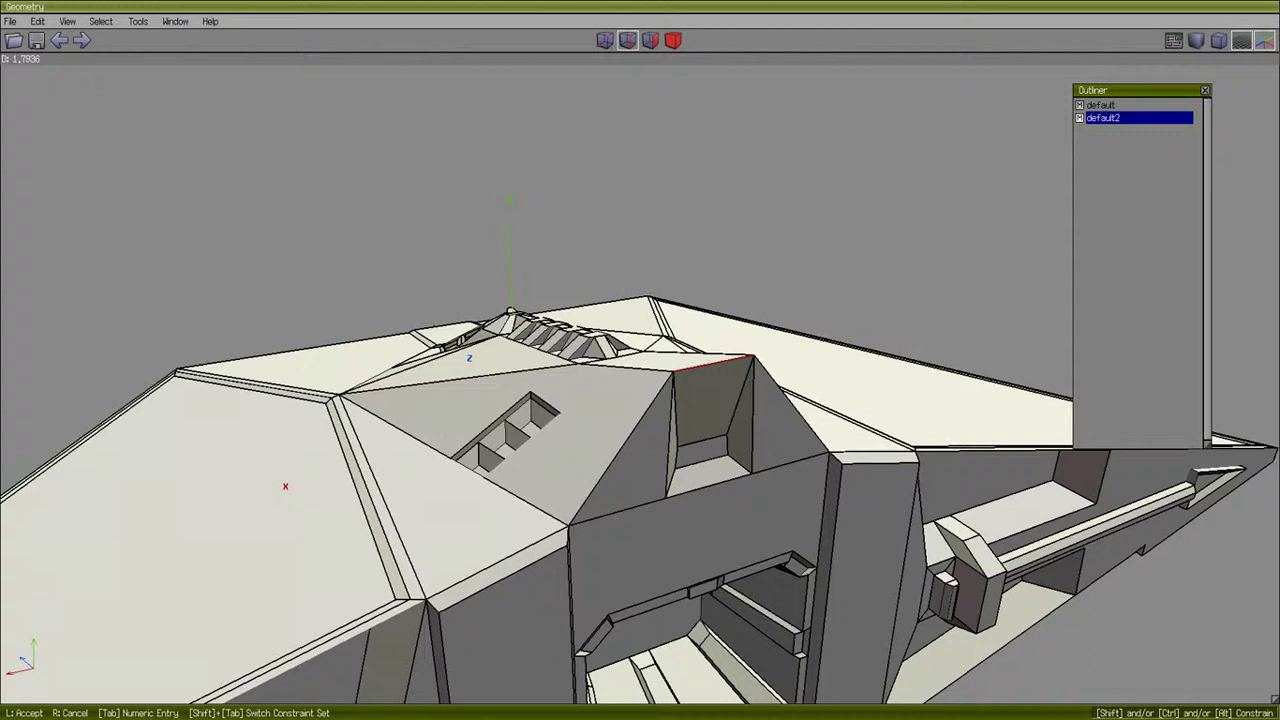
pyautogui.click(285, 486)
# Clear the edge selection and reselect the flat rectangular face between the slatted ridge and the rear notch.
pyautogui.middleClick(286, 486)
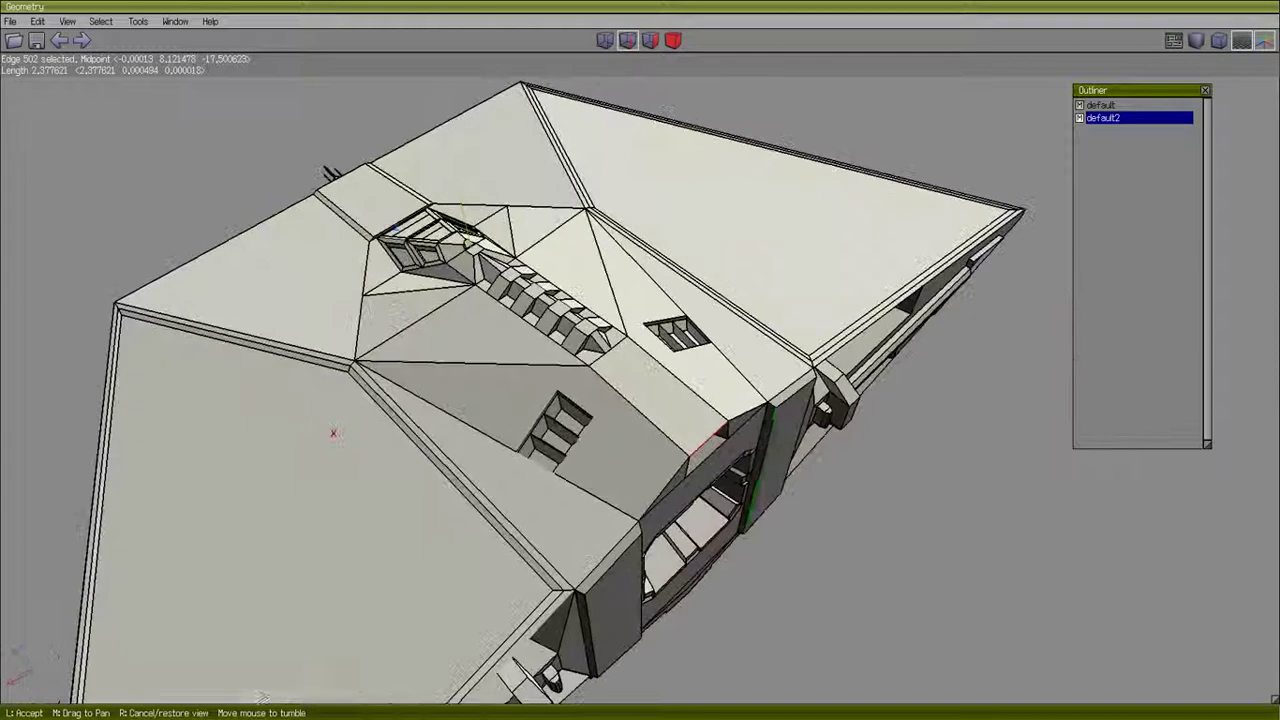
pyautogui.click(750, 248)
pyautogui.press('space')
pyautogui.click(655, 410)
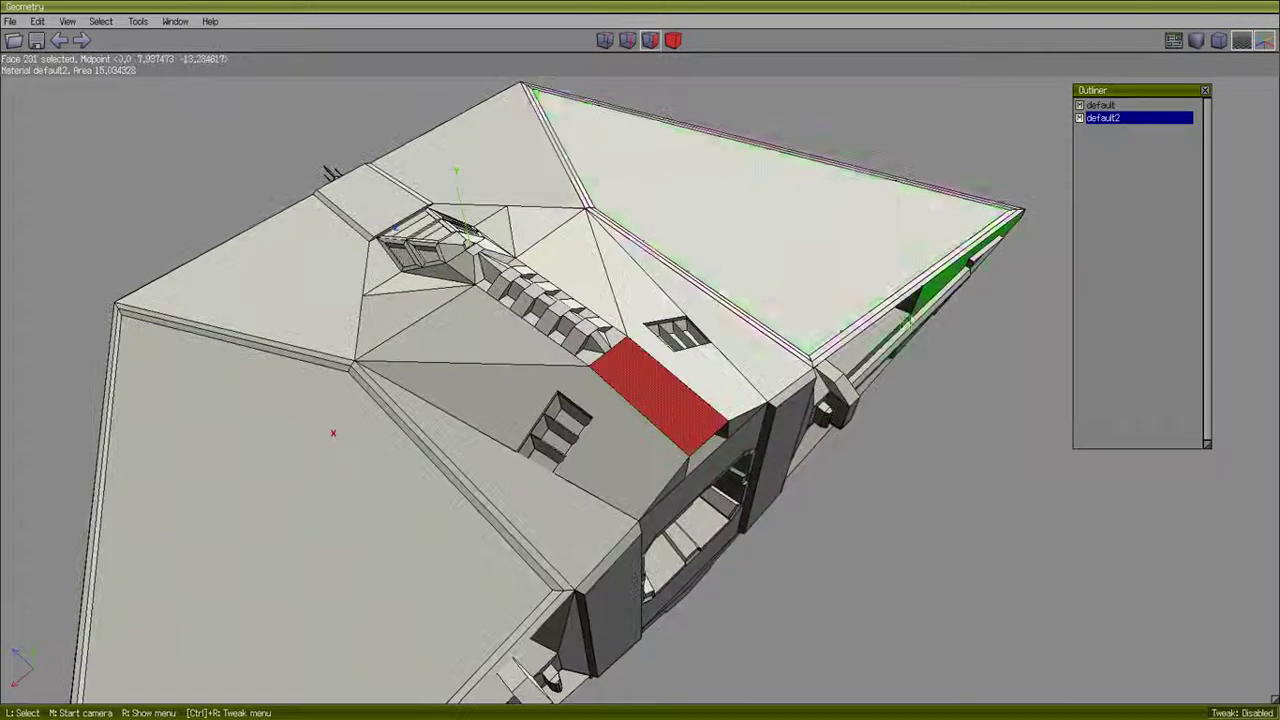
pyautogui.middleClick(932, 149)
pyautogui.click(937, 142)
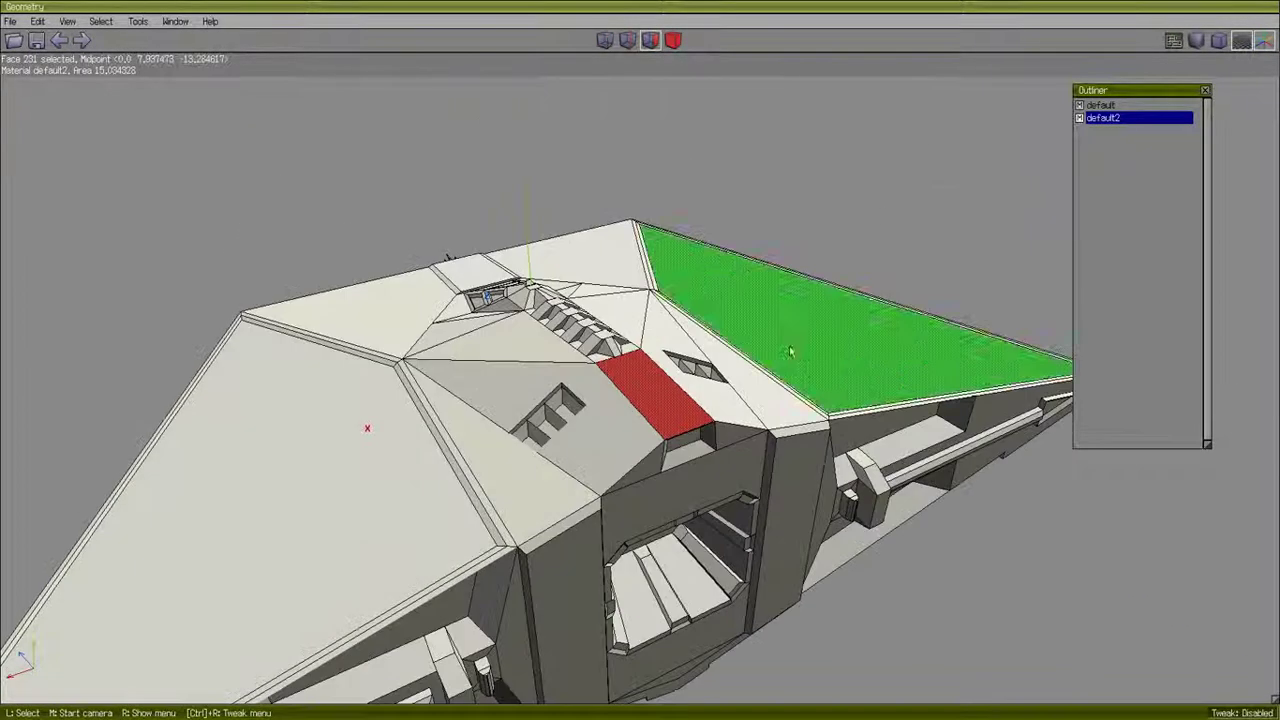
# Clear the face selection and select the two upper corner vertices of the rear notch.
pyautogui.press('space')
pyautogui.press('v')
pyautogui.click(714, 428)
pyautogui.click(714, 428)
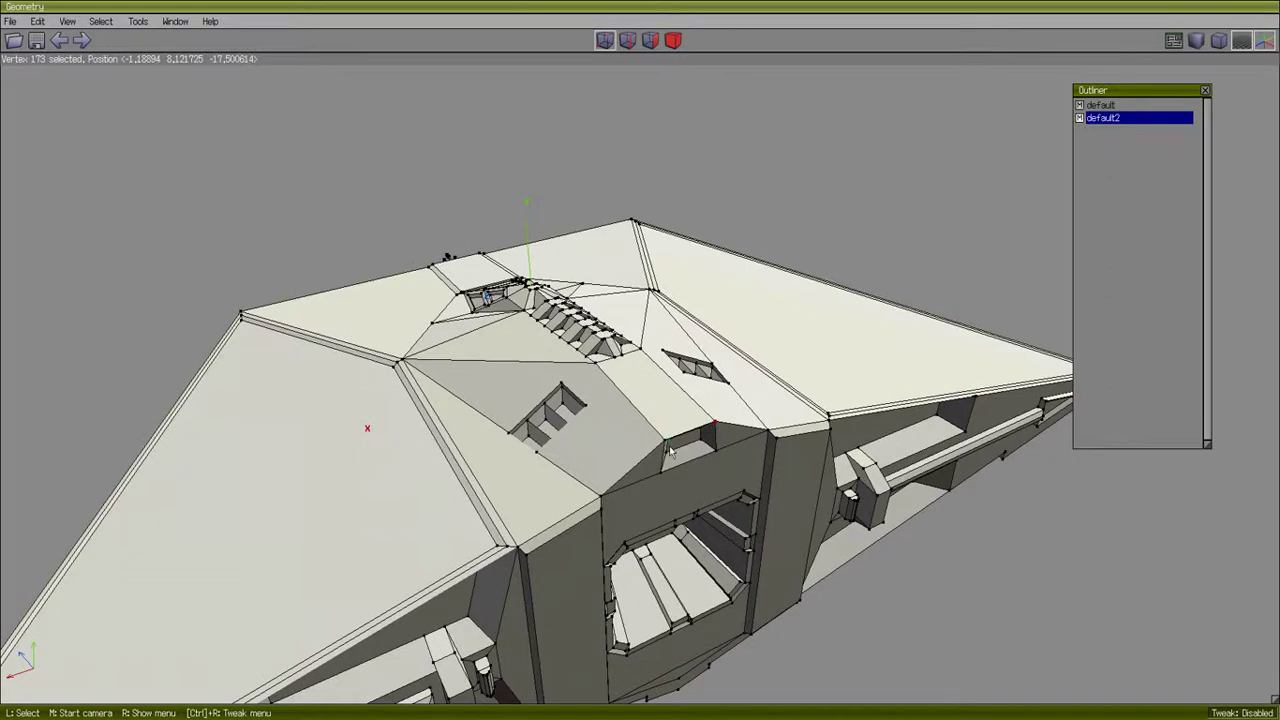
pyautogui.keyDown('shift'); pyautogui.click(666, 443); pyautogui.keyUp('shift')
pyautogui.middleClick(656, 392)
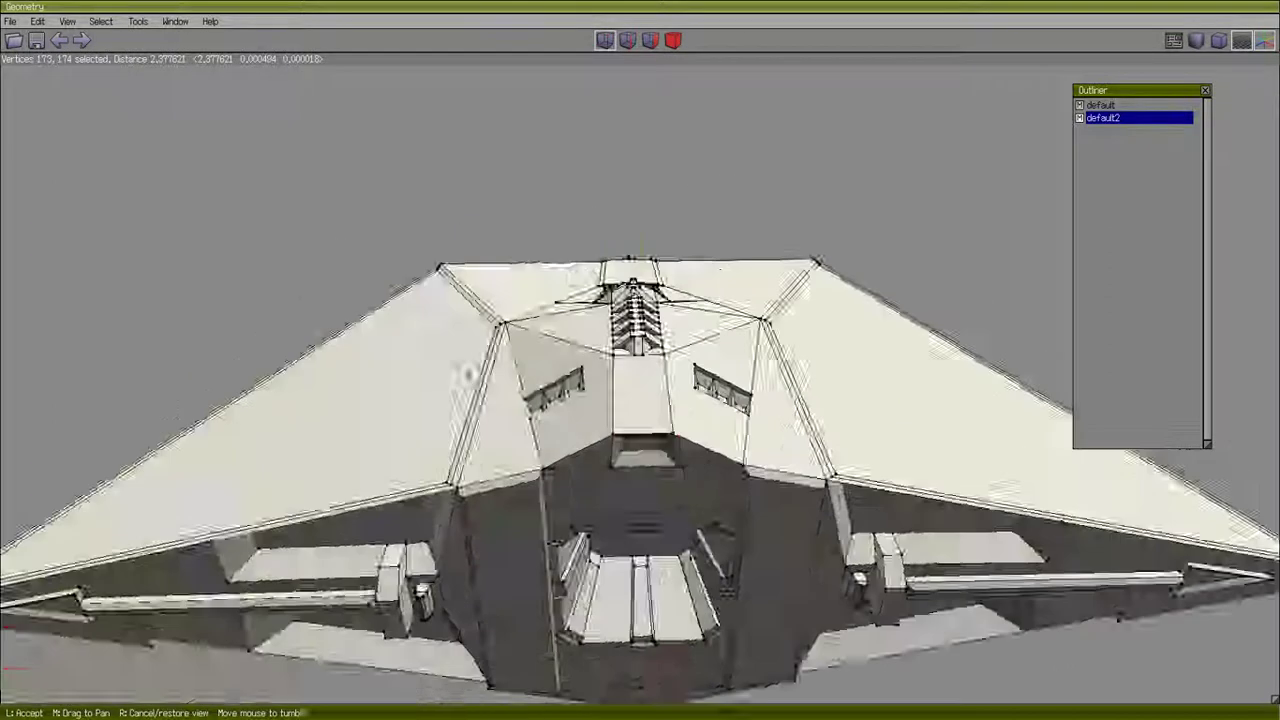
pyautogui.scroll(3, 656, 392)
pyautogui.click(656, 392)
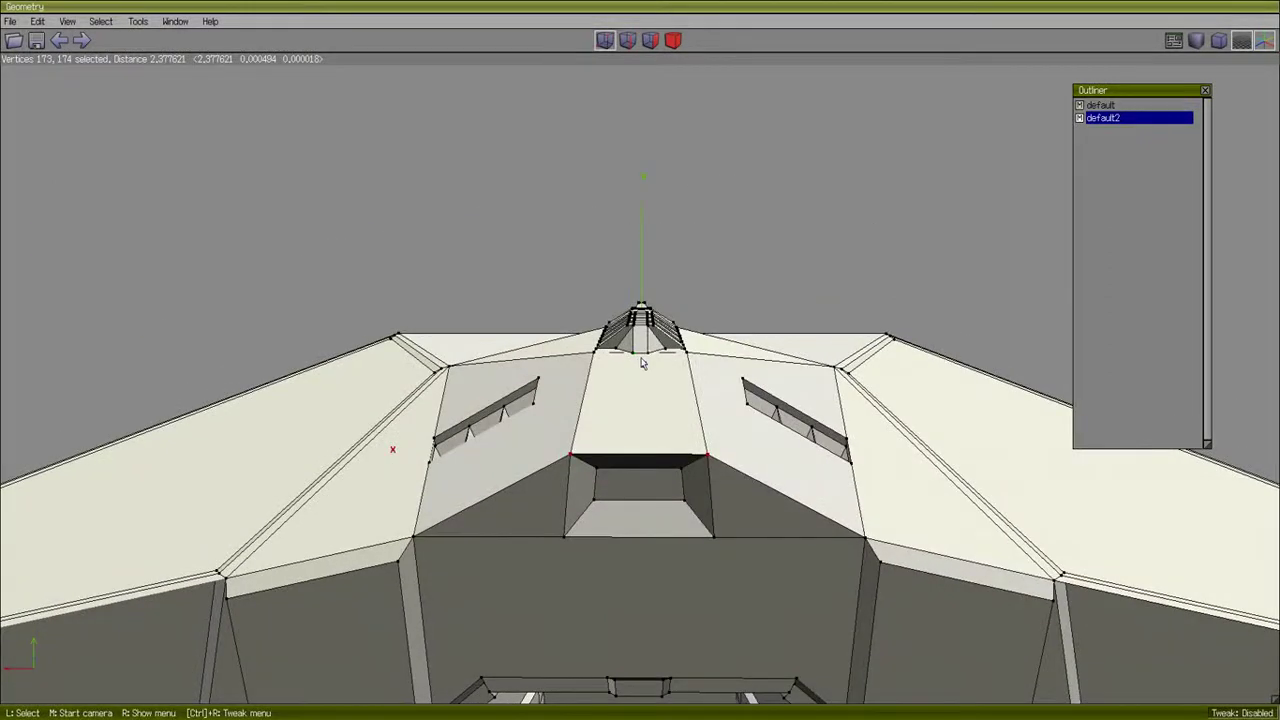
# Clear the vertex selection and examine the flat rear face and the vertices where it meets the slatted ridge.
pyautogui.press('space')
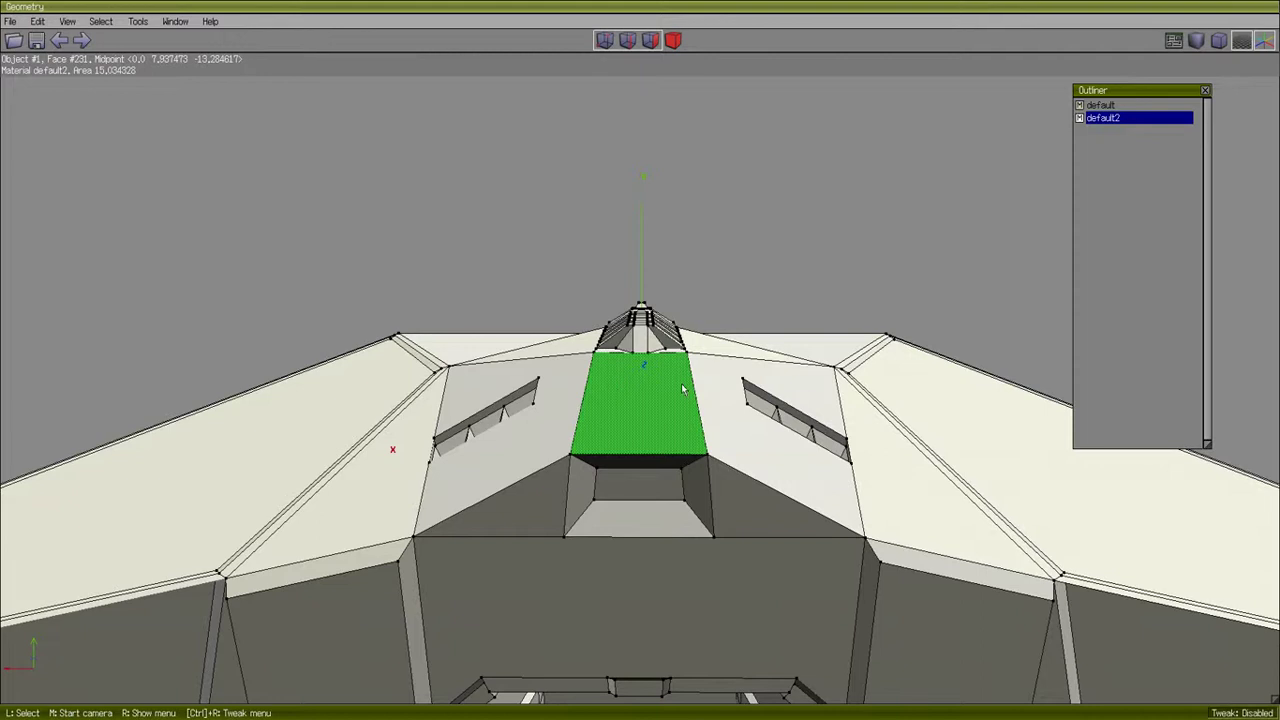
pyautogui.click(625, 390)
pyautogui.click(625, 390)
pyautogui.press('v')
pyautogui.click(634, 362)
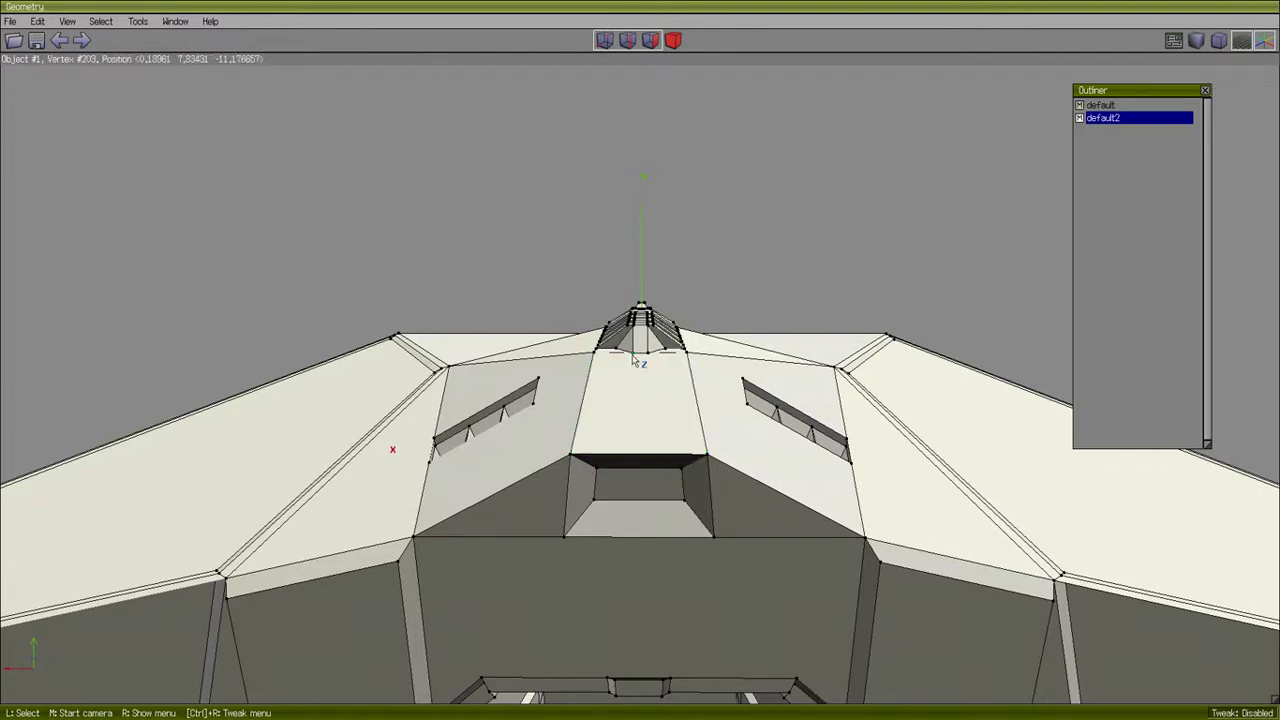
pyautogui.middleClick(630, 389)
pyautogui.click(631, 391)
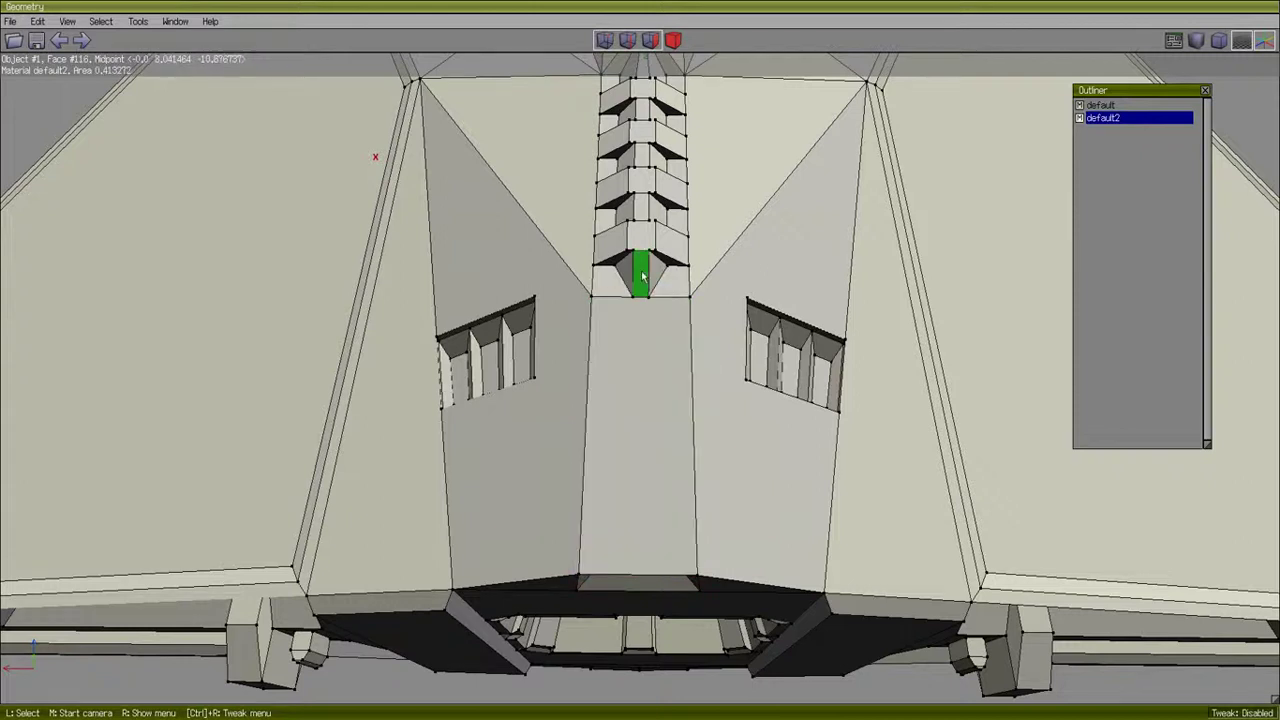
pyautogui.middleClick(964, 249)
pyautogui.click(964, 249)
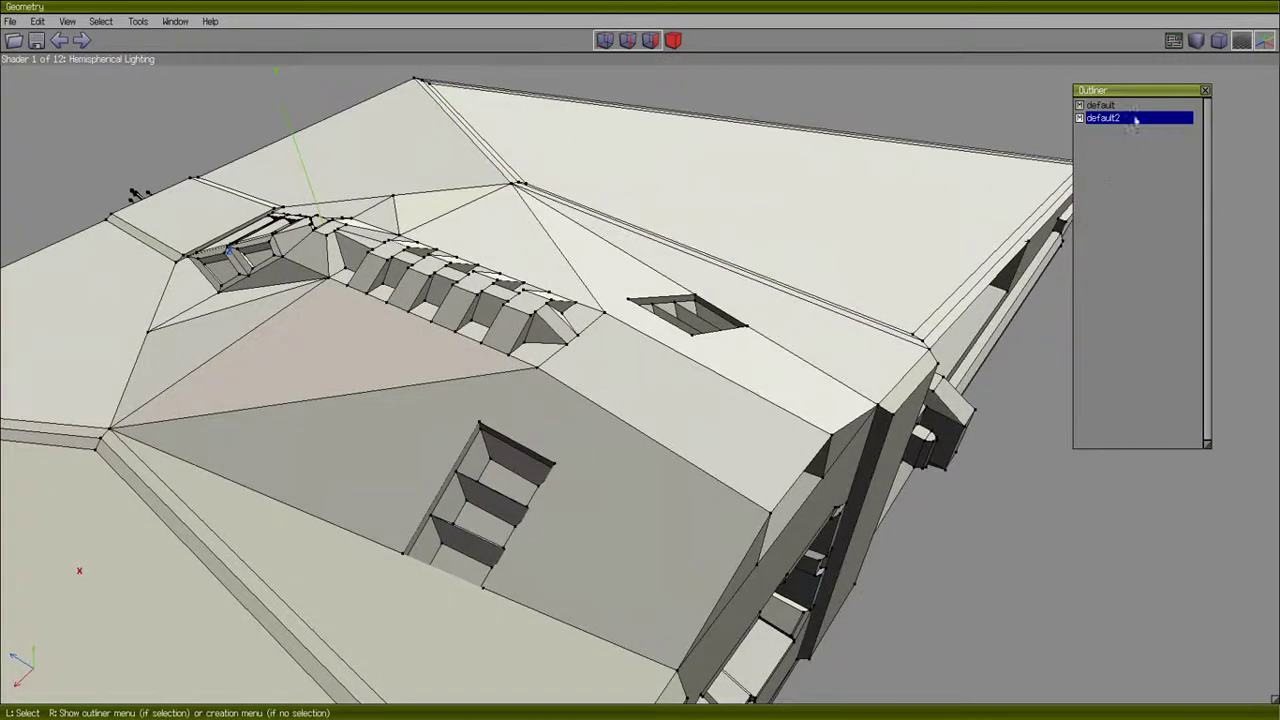
# Collapse the Outliner and cut the upper edge of the rear notch into 3 equal segments.
pyautogui.doubleClick(1142, 91)
pyautogui.middleClick(1049, 327)
pyautogui.click(1049, 327)
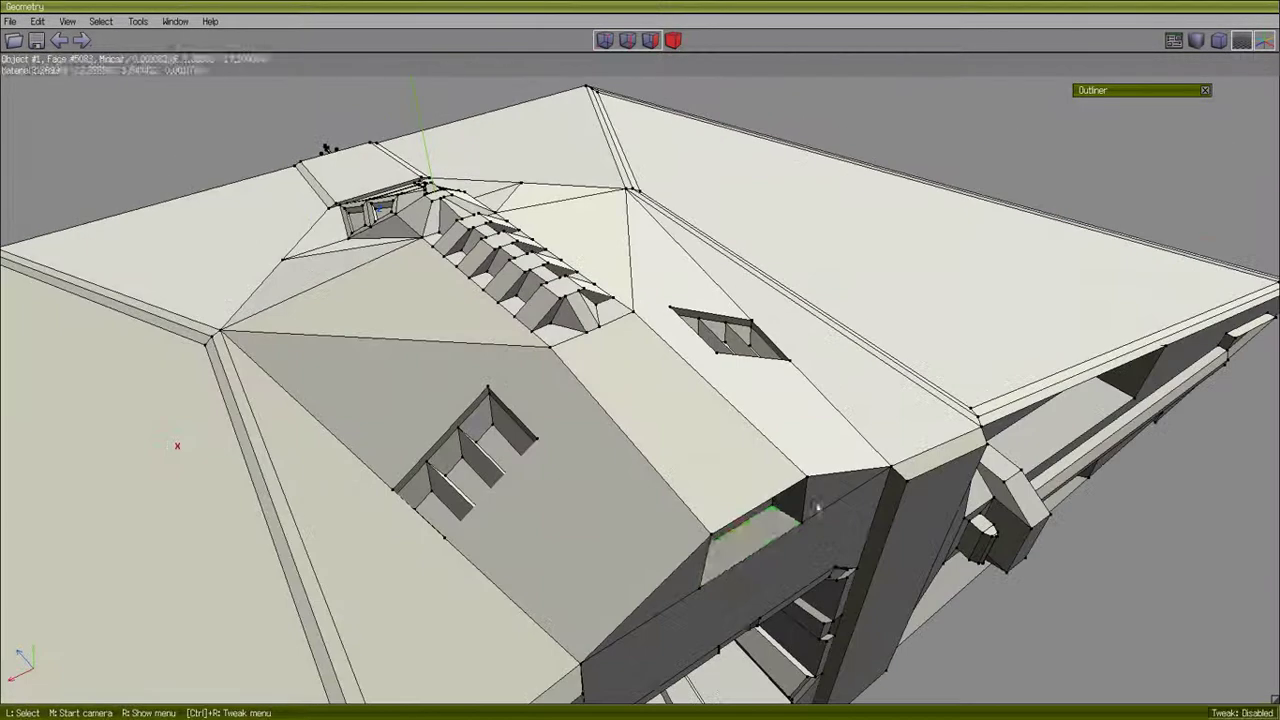
pyautogui.click(758, 506)
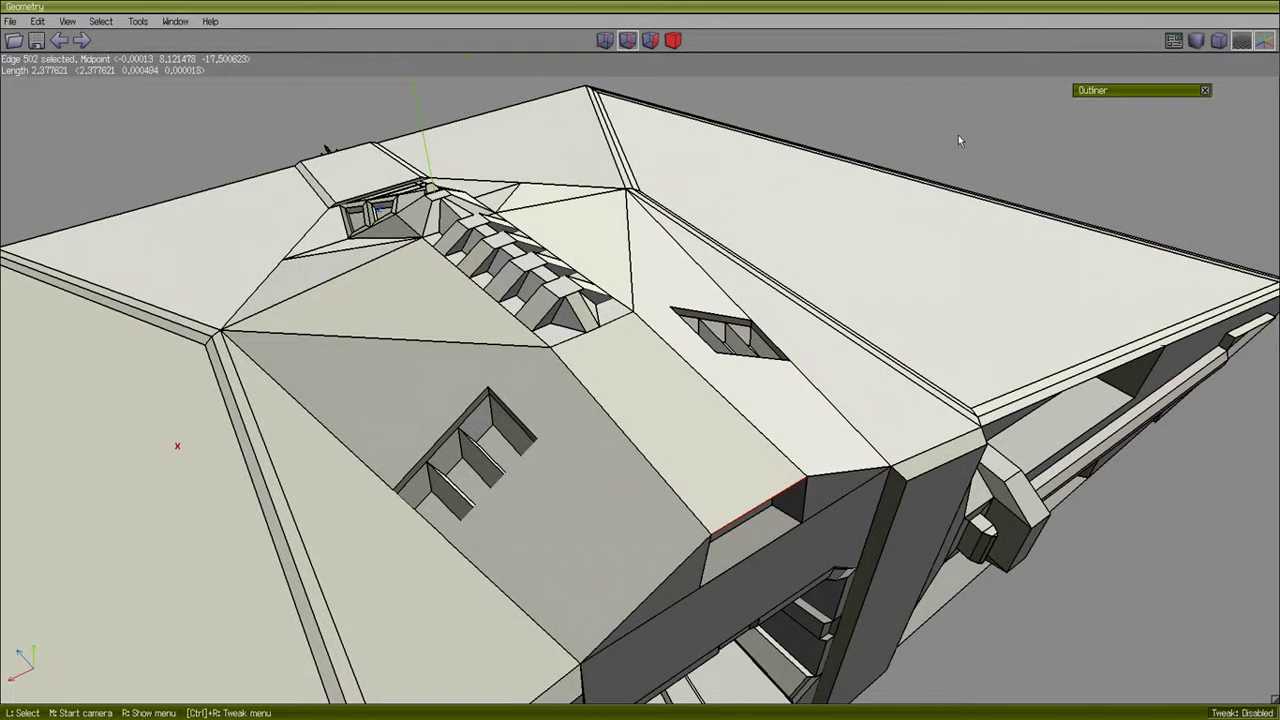
pyautogui.rightClick(916, 148)
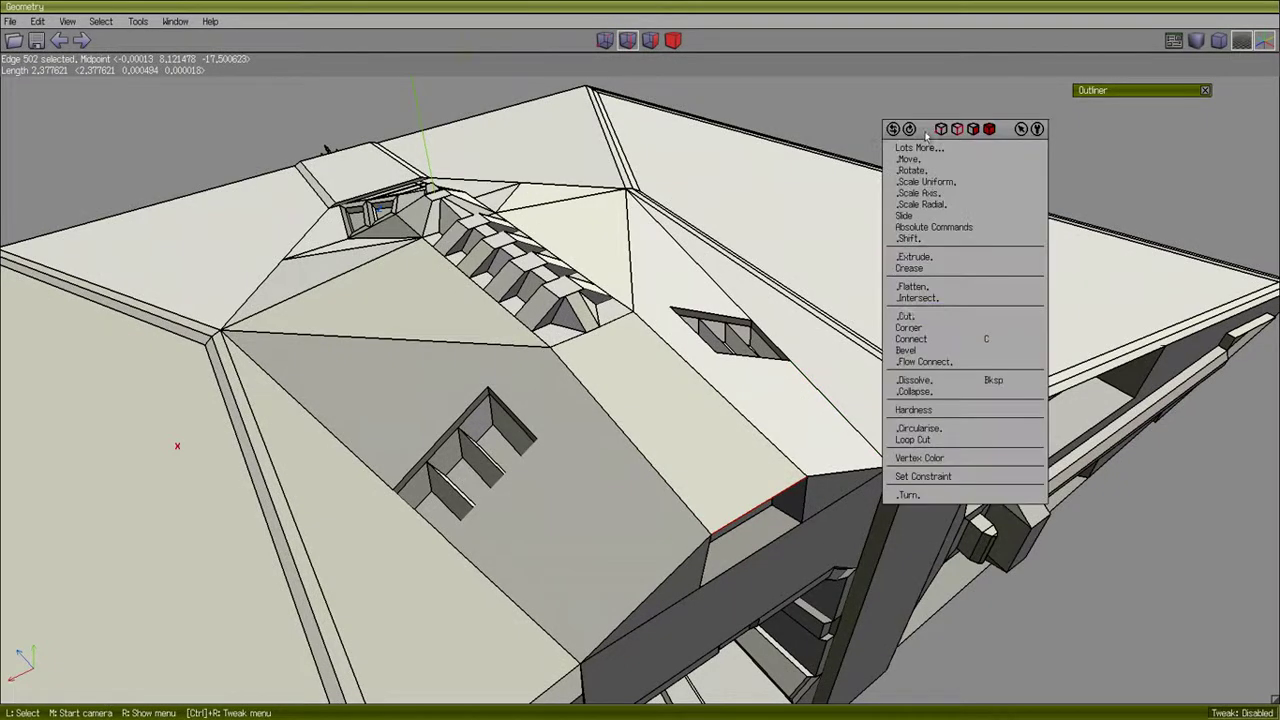
pyautogui.click(906, 318)
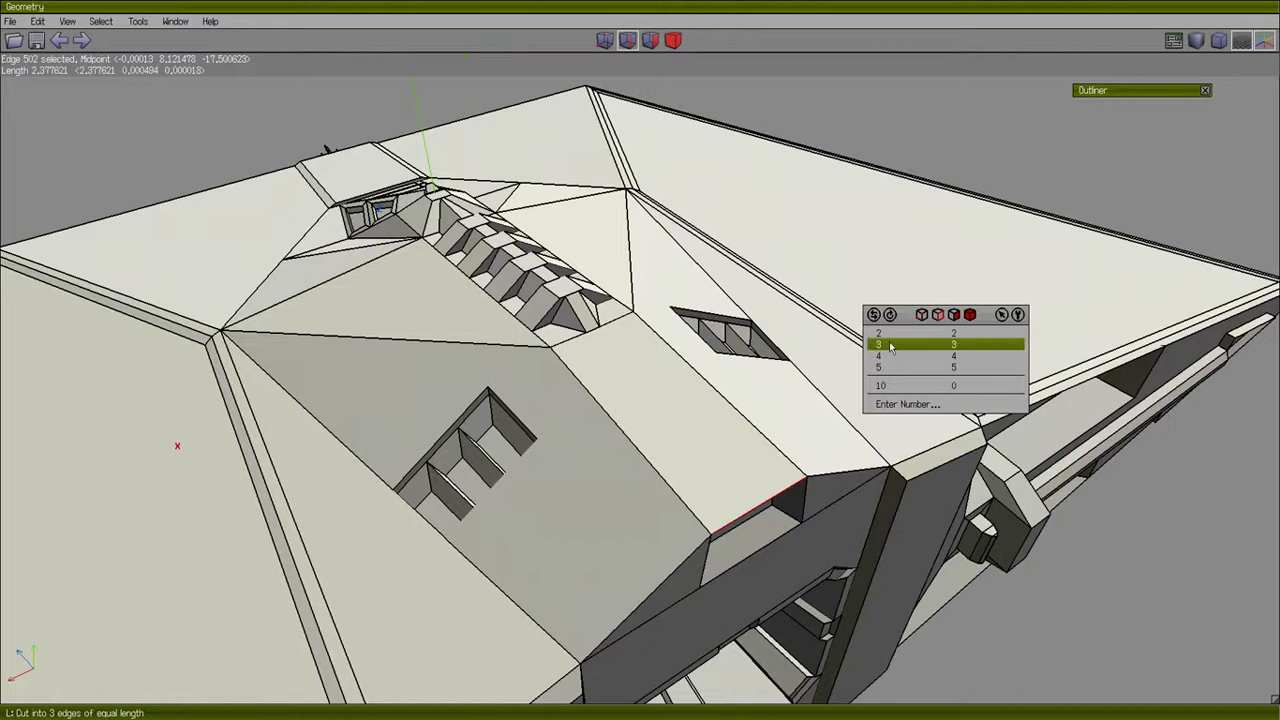
pyautogui.click(895, 342)
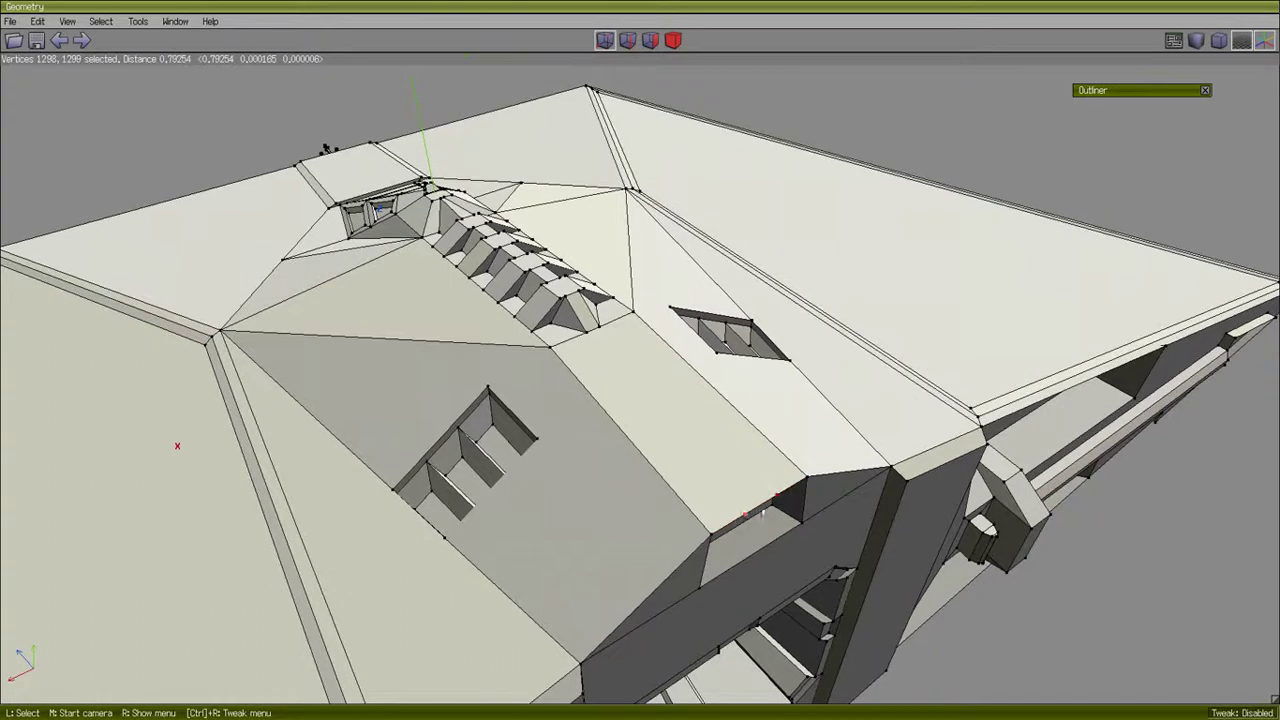
# Add the two middle vertices at the ridge's rear end to the selection and connect them to the new notch-edge vertices.
pyautogui.moveTo(779, 430); pyautogui.dragTo(740, 471, button='middle')
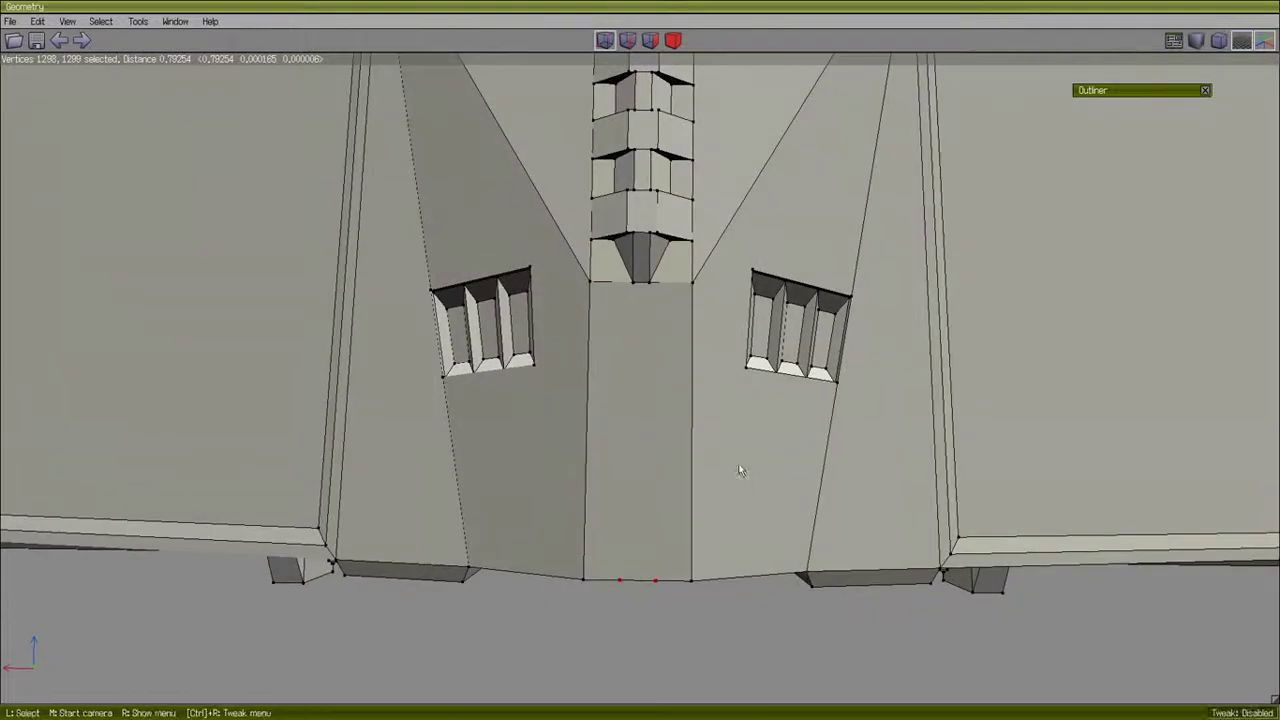
pyautogui.click(632, 286)
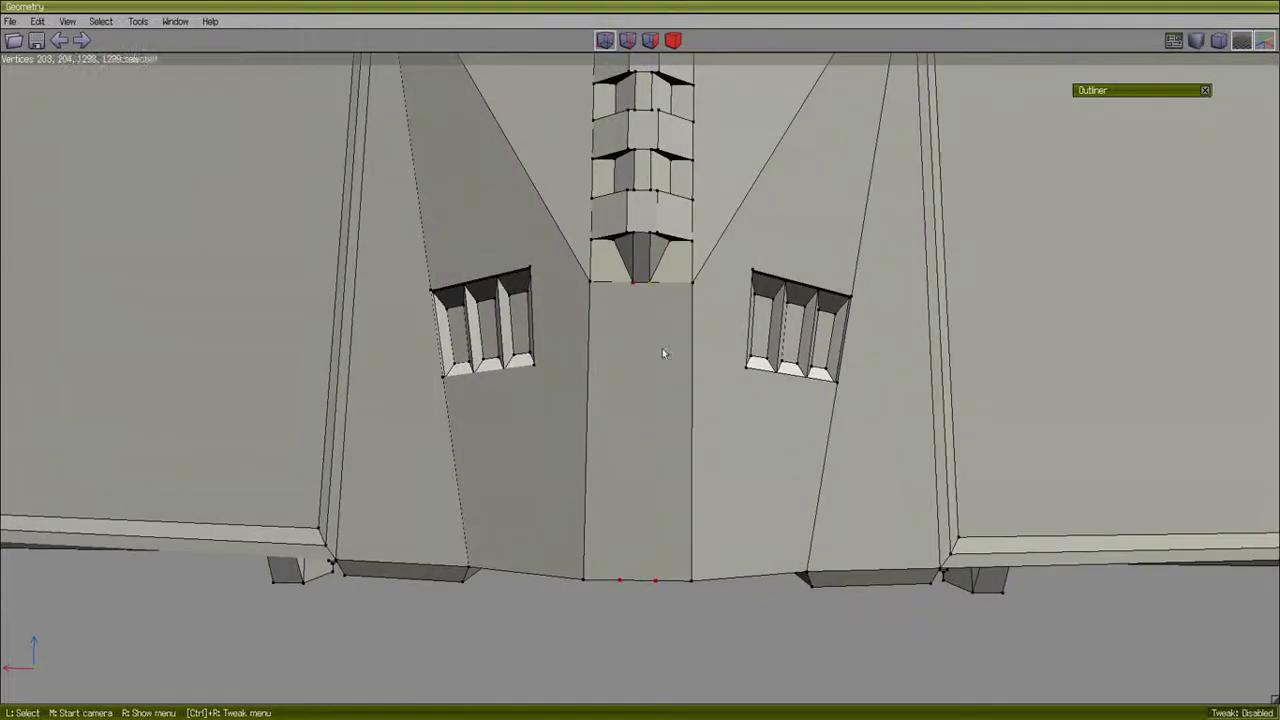
pyautogui.rightClick(757, 241)
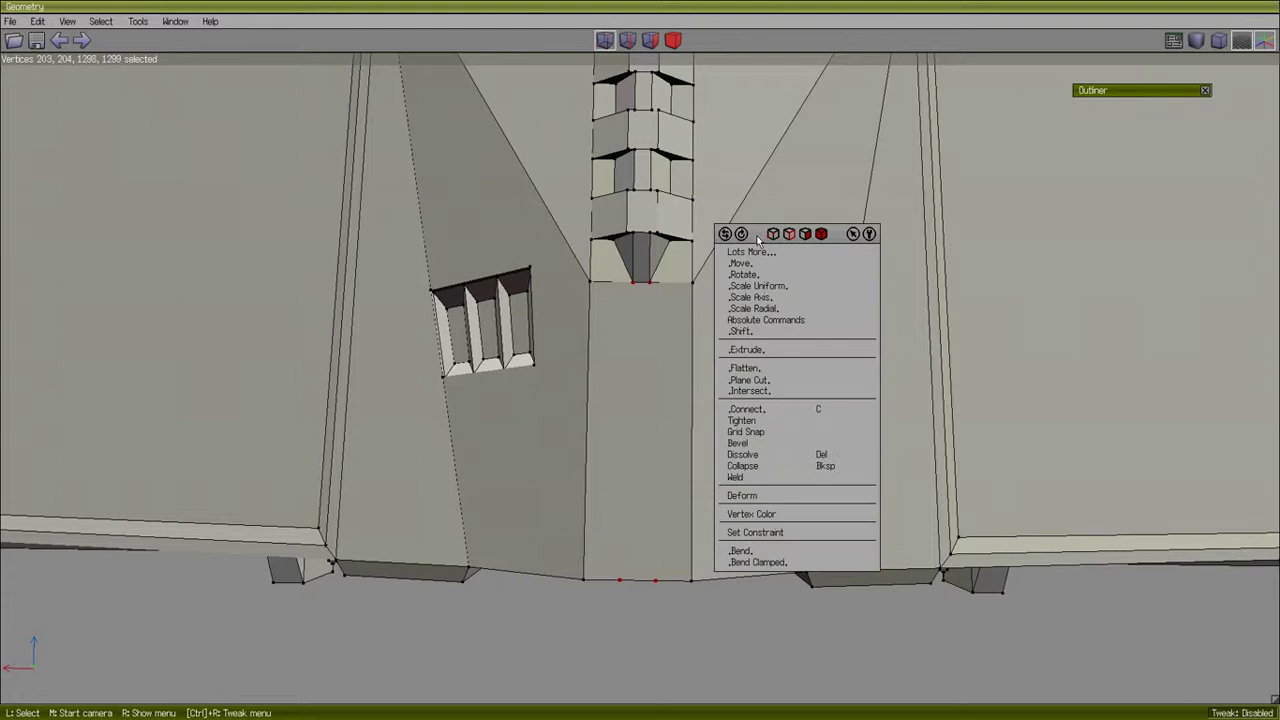
pyautogui.click(747, 409)
pyautogui.middleClick(789, 326)
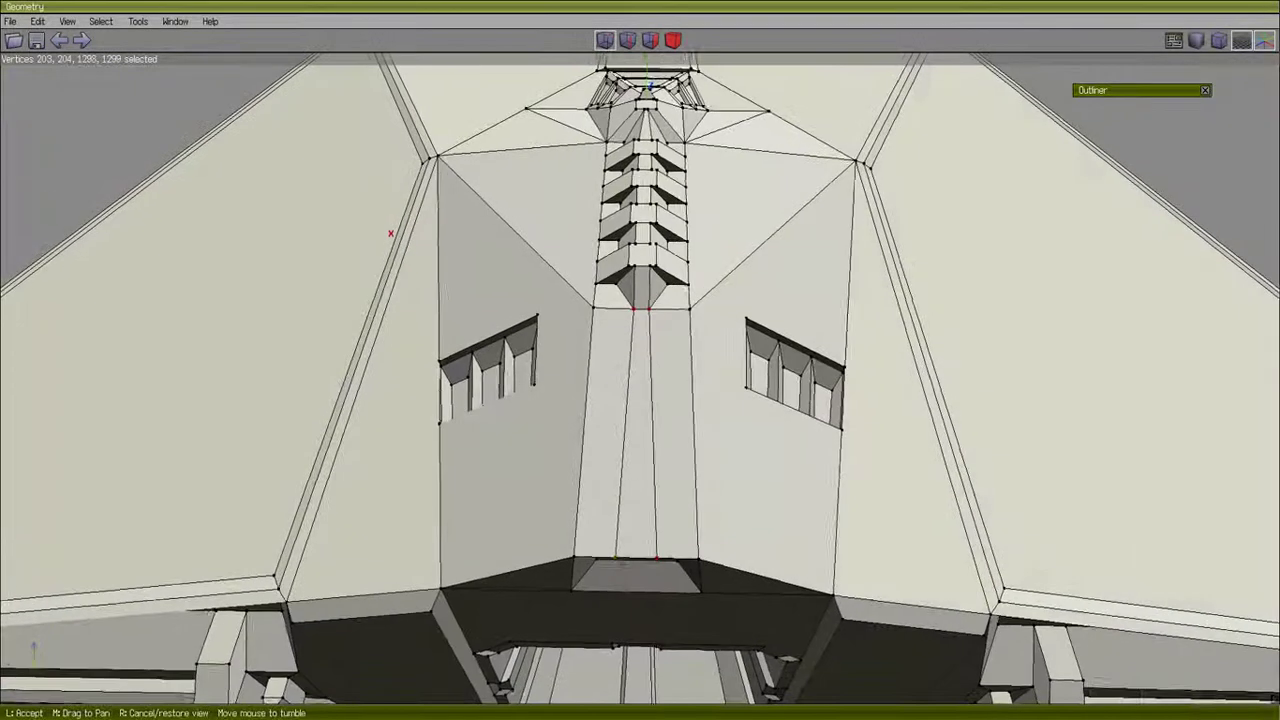
pyautogui.click(696, 410)
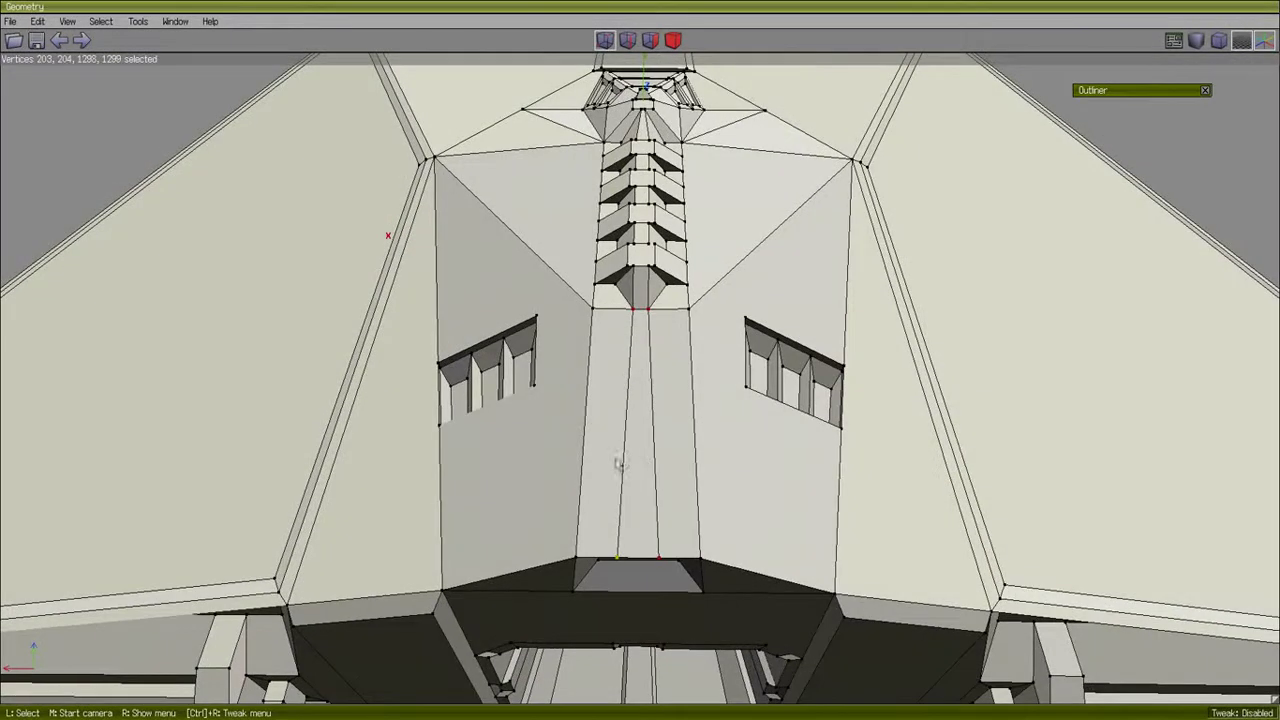
# Select only the two new vertices on the notch edge and scale them along X until they are about 0.37 apart.
pyautogui.middleClick(739, 457)
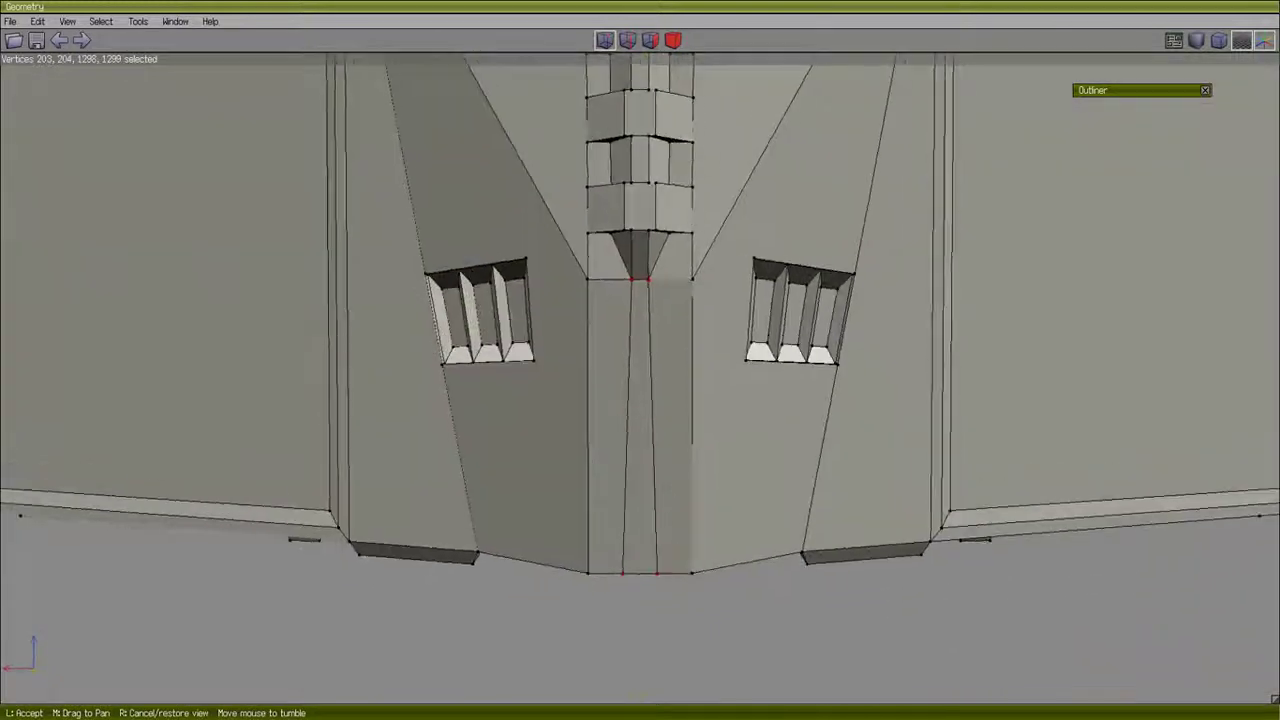
pyautogui.click(697, 590)
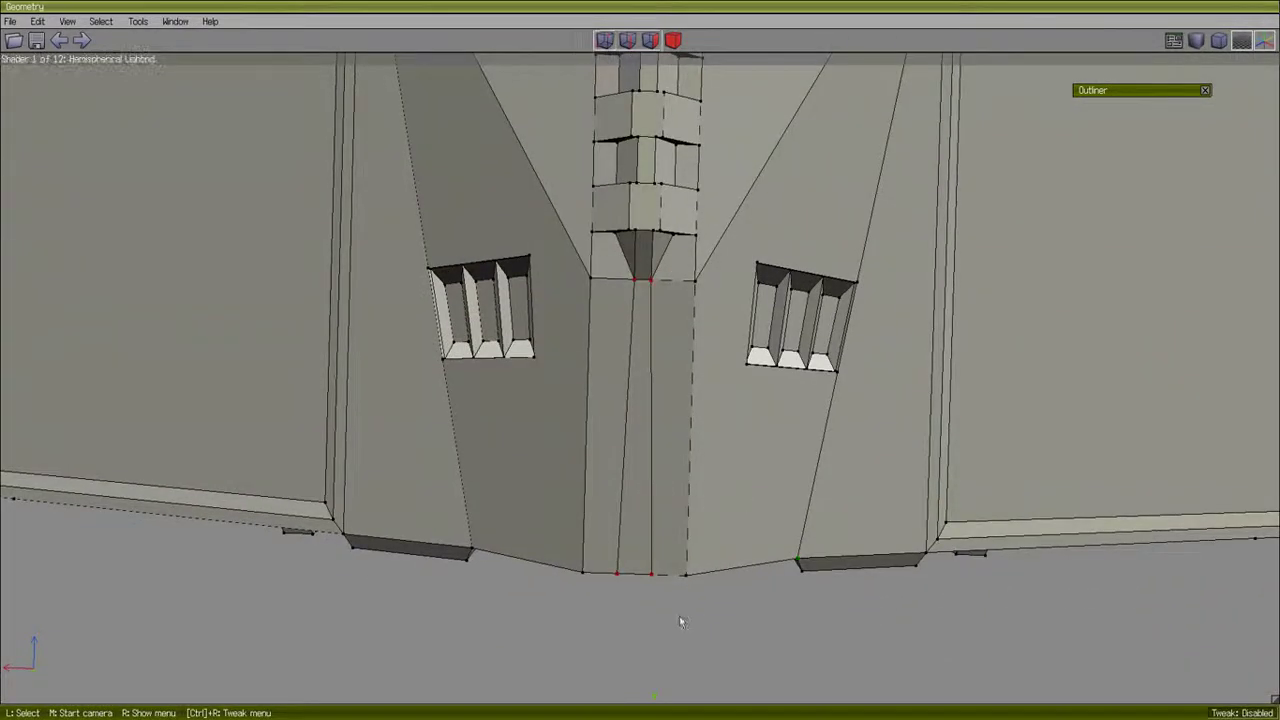
pyautogui.click(651, 574)
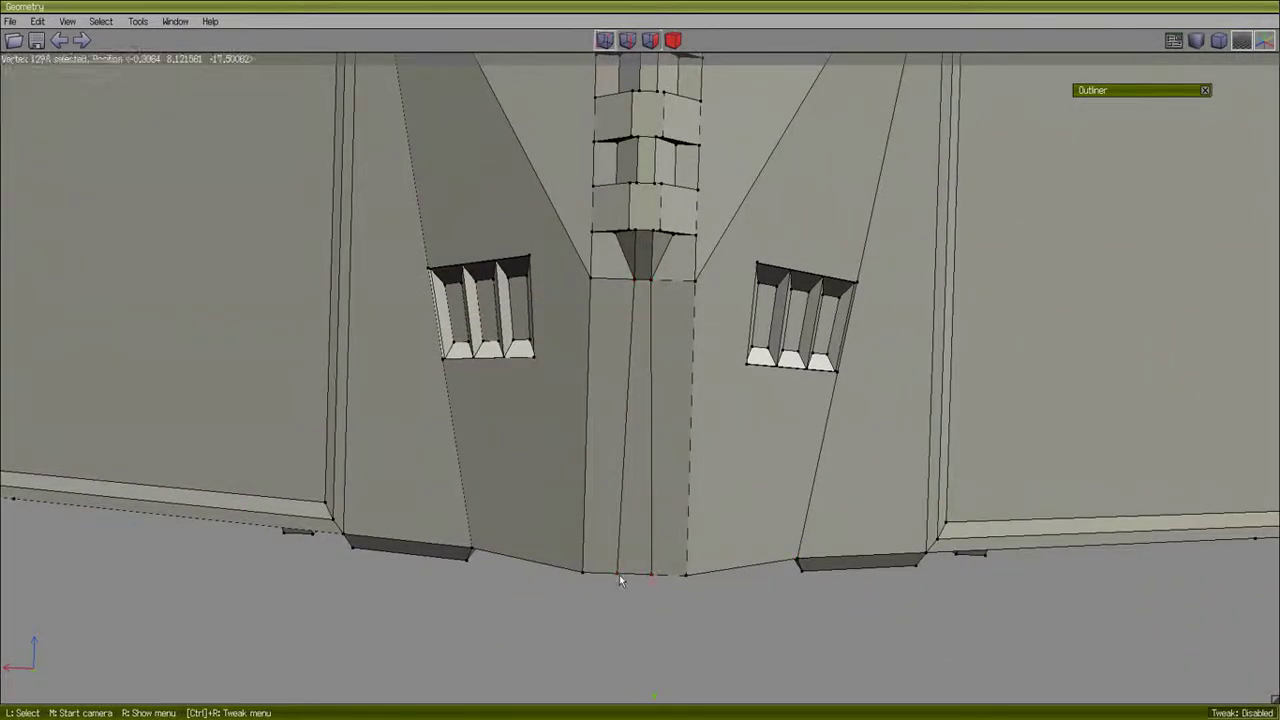
pyautogui.click(619, 575)
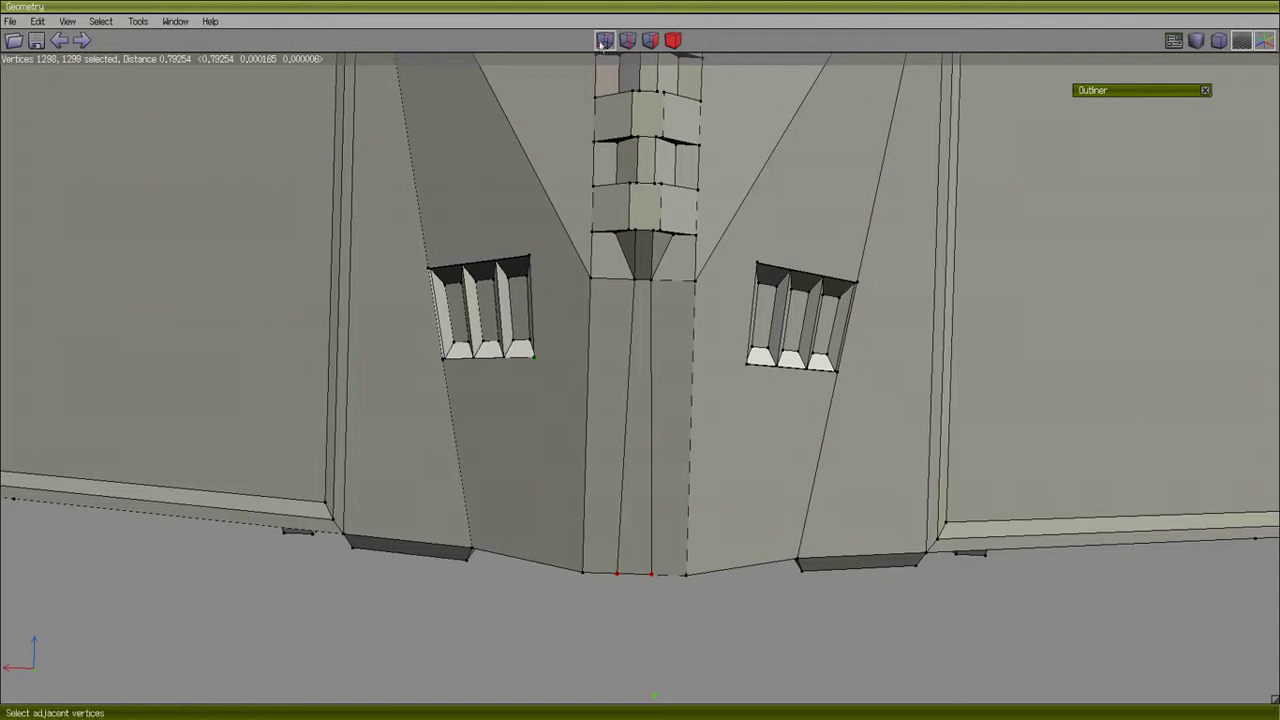
pyautogui.rightClick(849, 418)
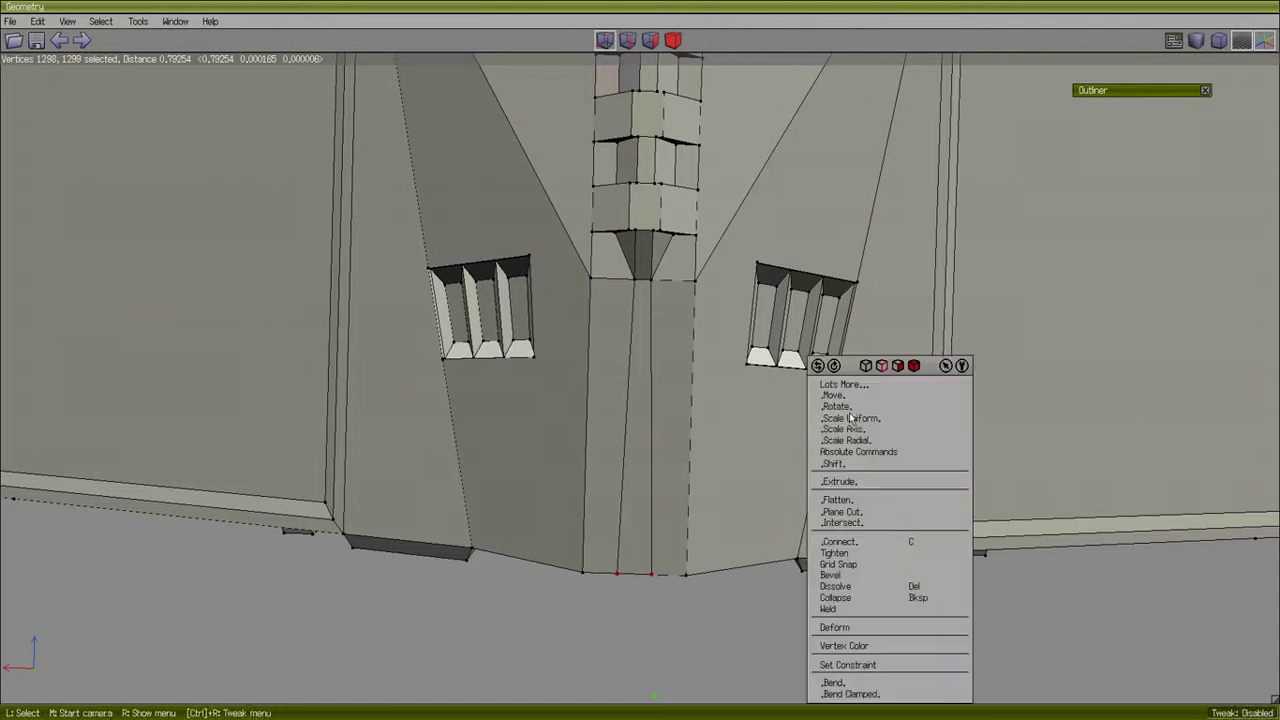
pyautogui.click(857, 431)
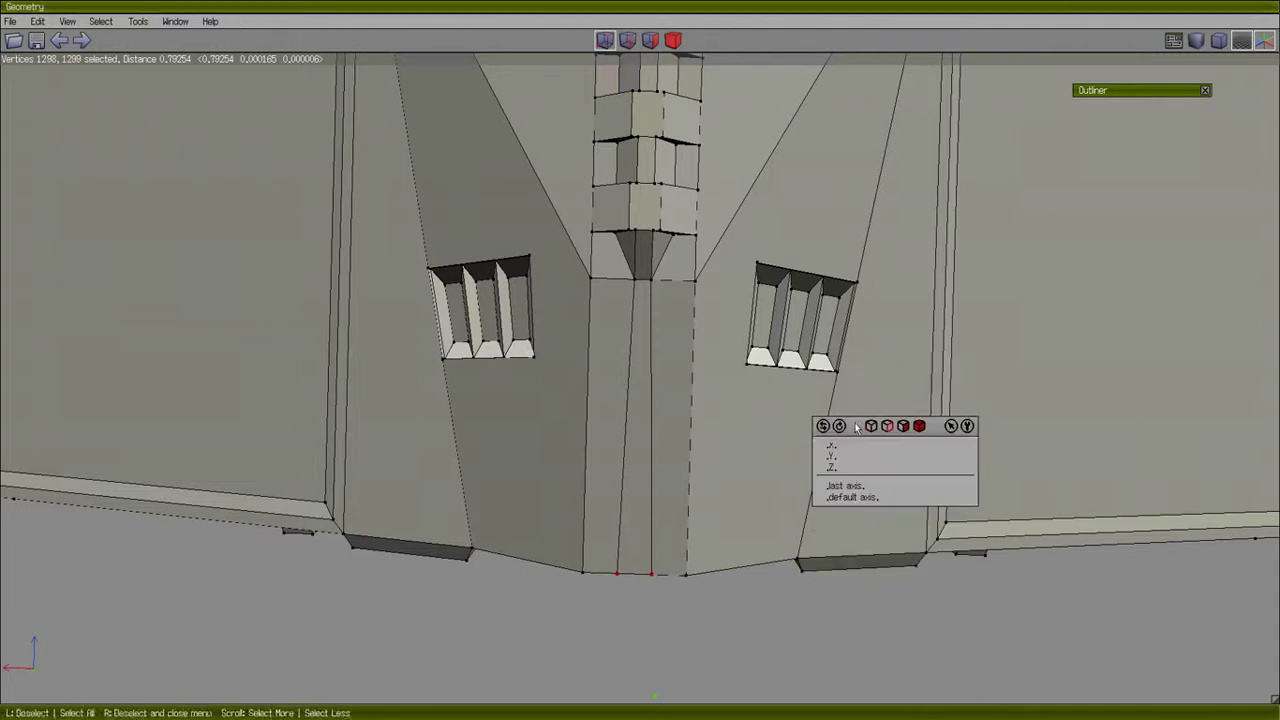
pyautogui.click(852, 446)
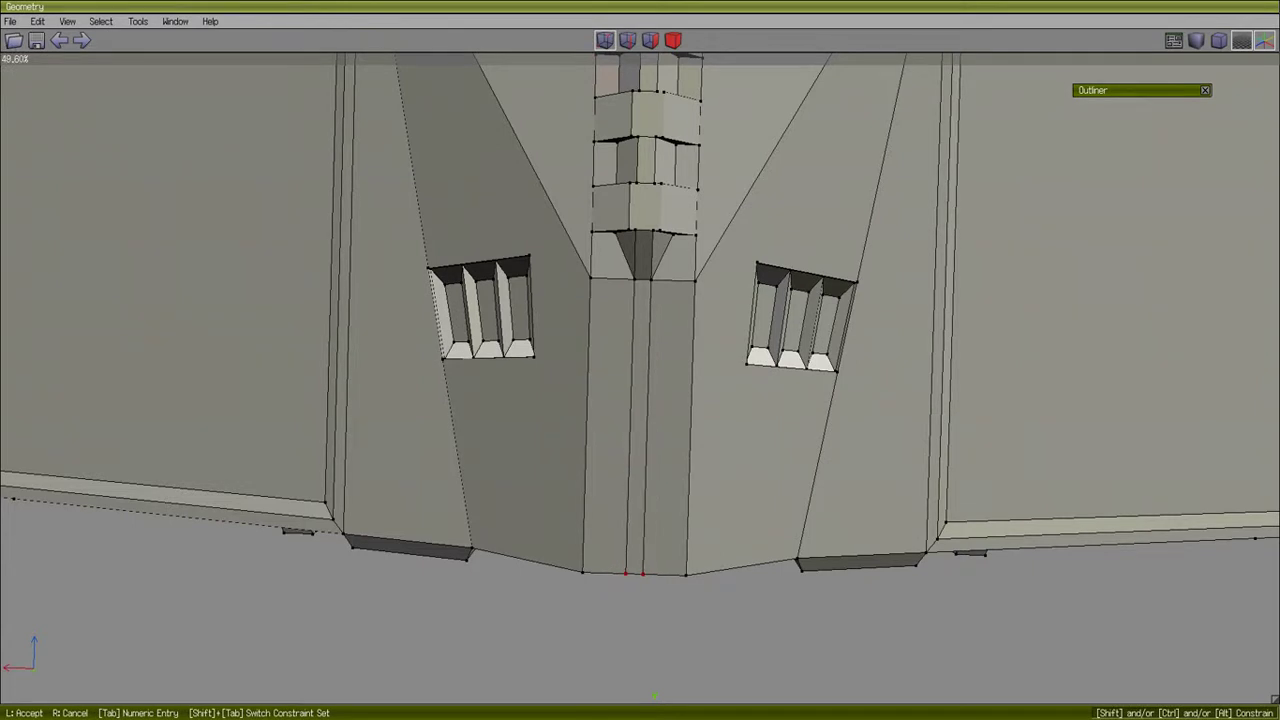
pyautogui.click(860, 446)
# Inspect the narrowed centre strip from behind and above, and clear the vertex selection.
pyautogui.middleClick(886, 400)
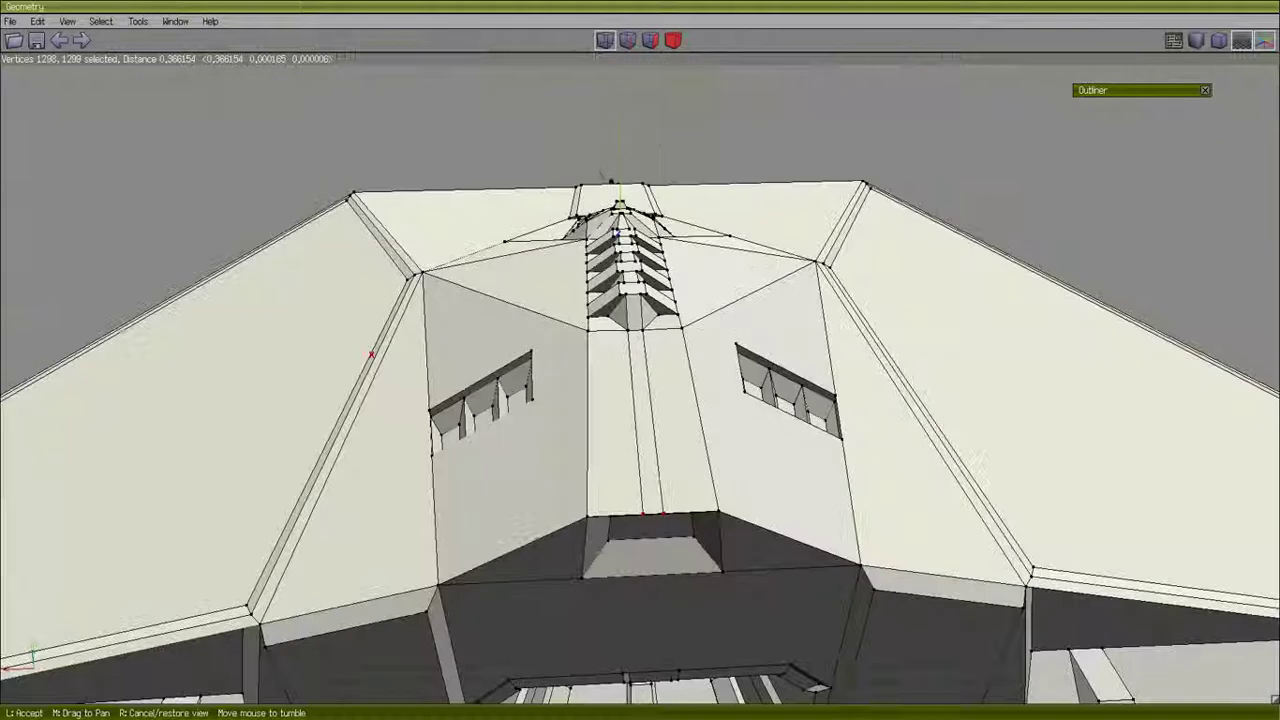
pyautogui.click(800, 405)
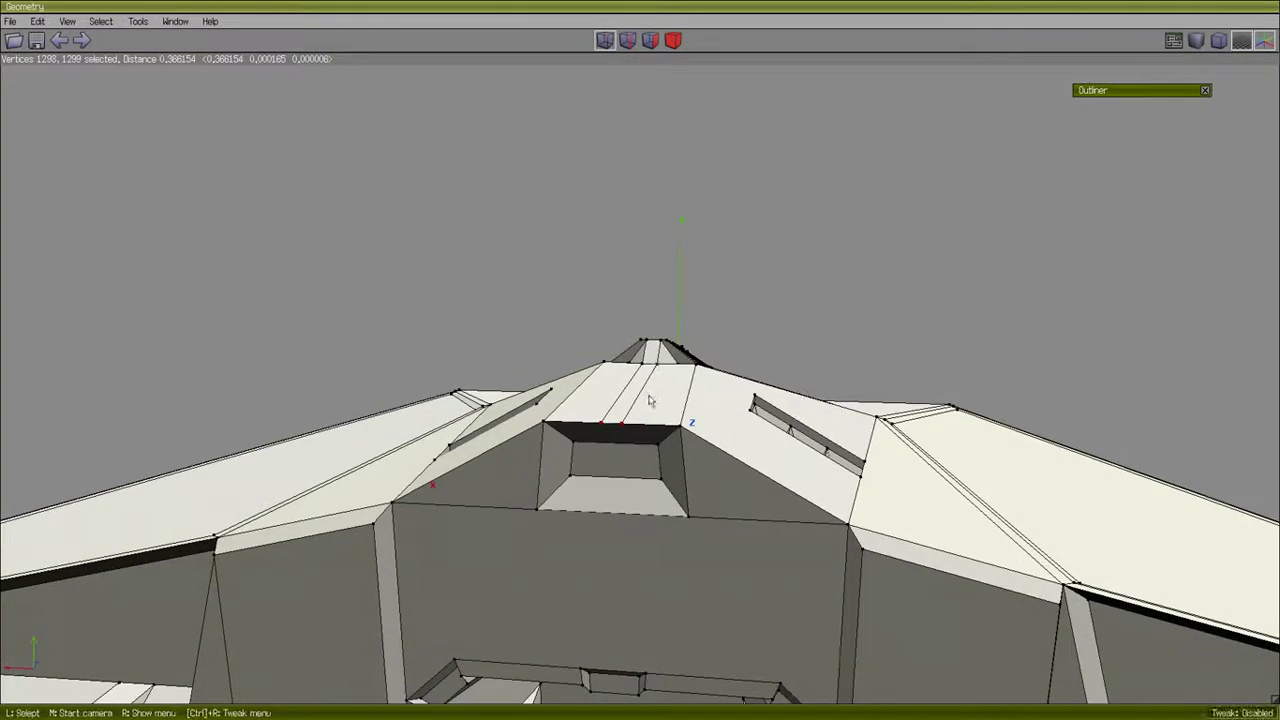
pyautogui.middleClick(811, 246)
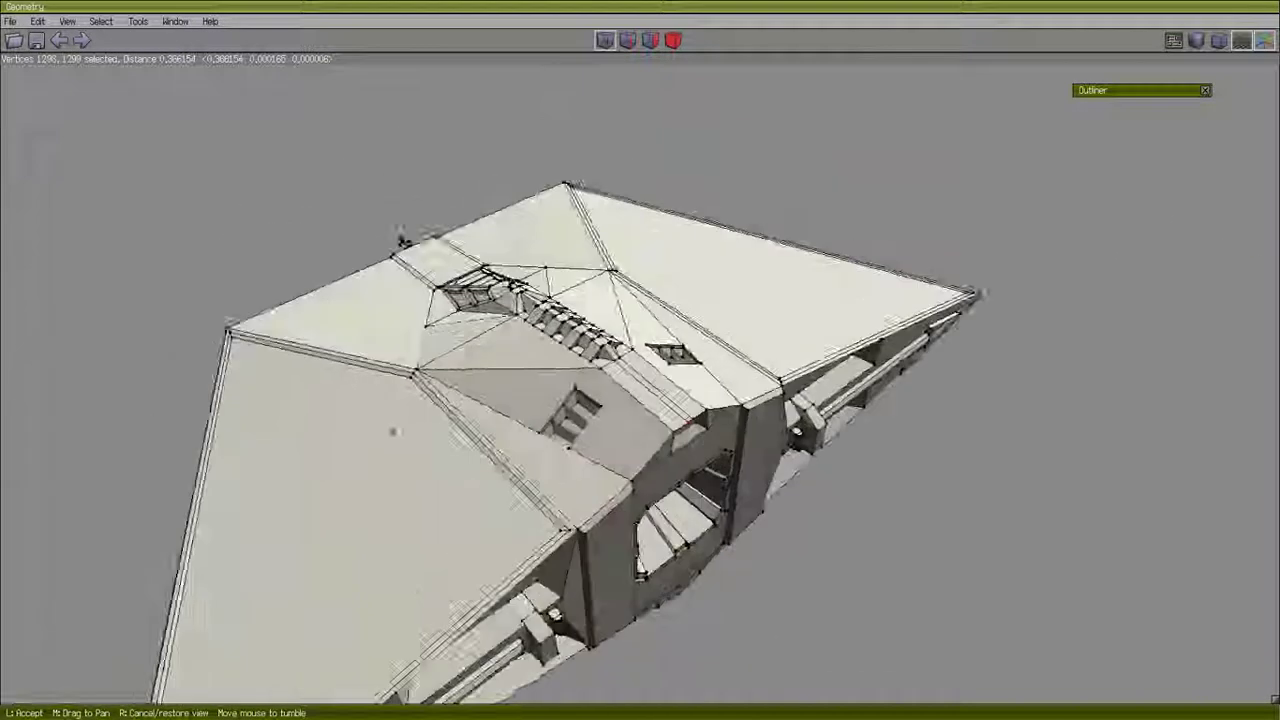
pyautogui.click(632, 270)
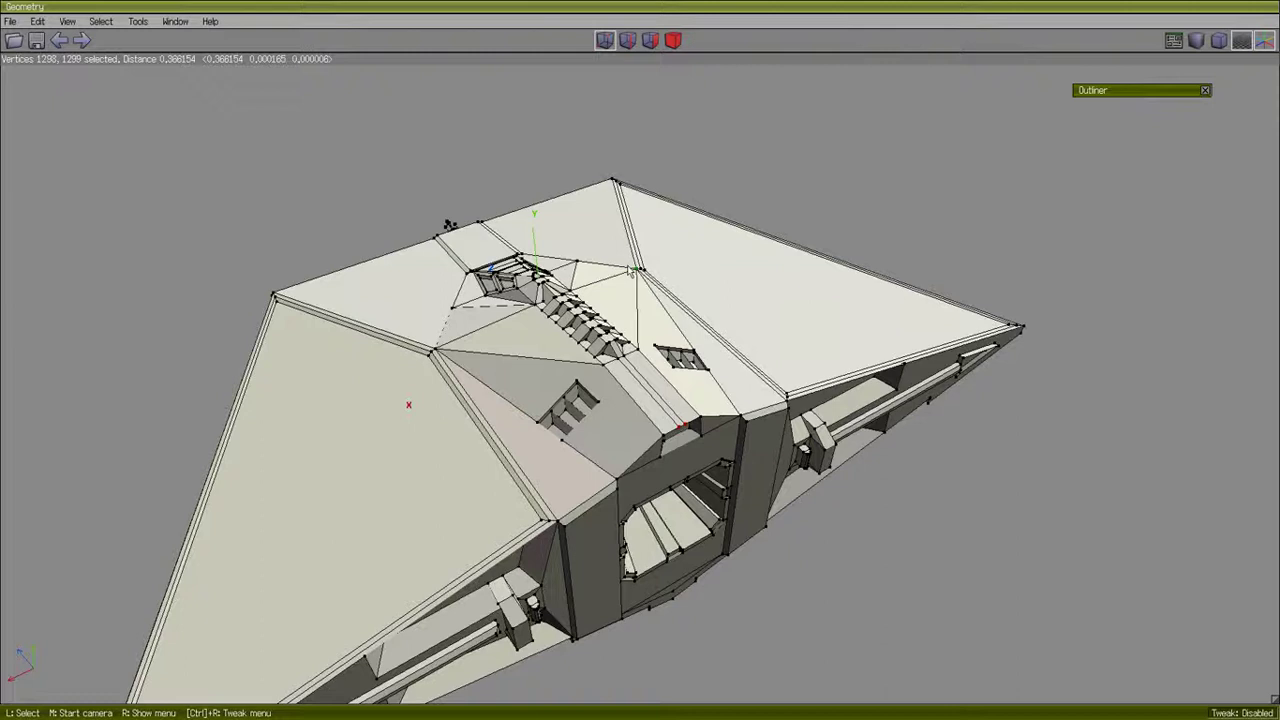
pyautogui.press('space')
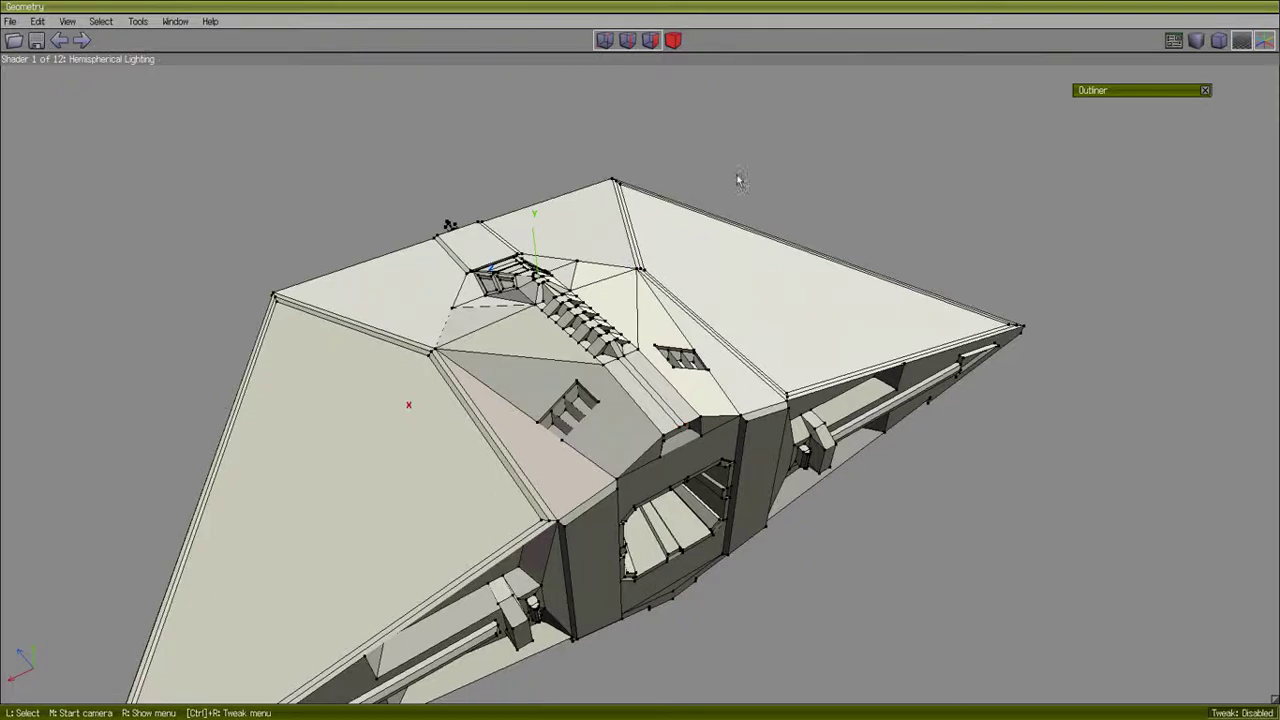